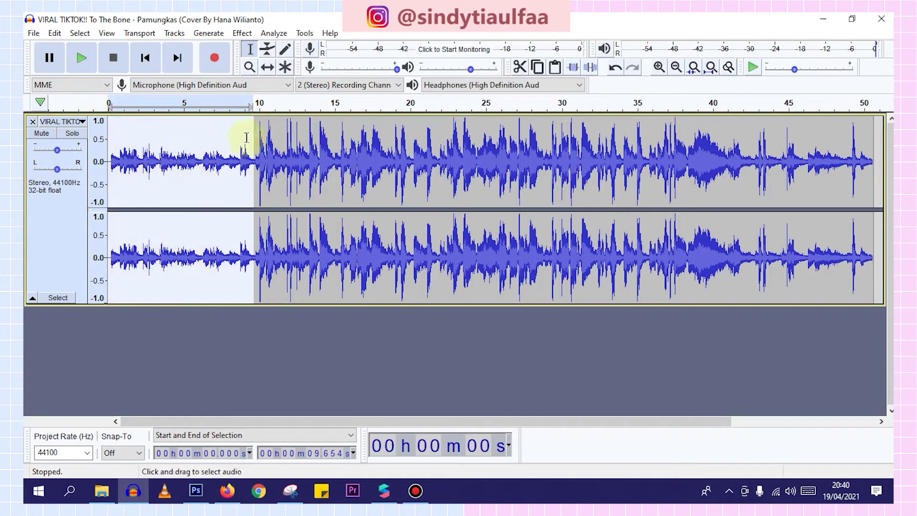
- Delete the first 9.654 seconds of the track and amplify all the remaining audio by -1.9 dB
{"action": "key", "text": "Delete"}
{"action": "left_click", "coordinate": [56, 251]}
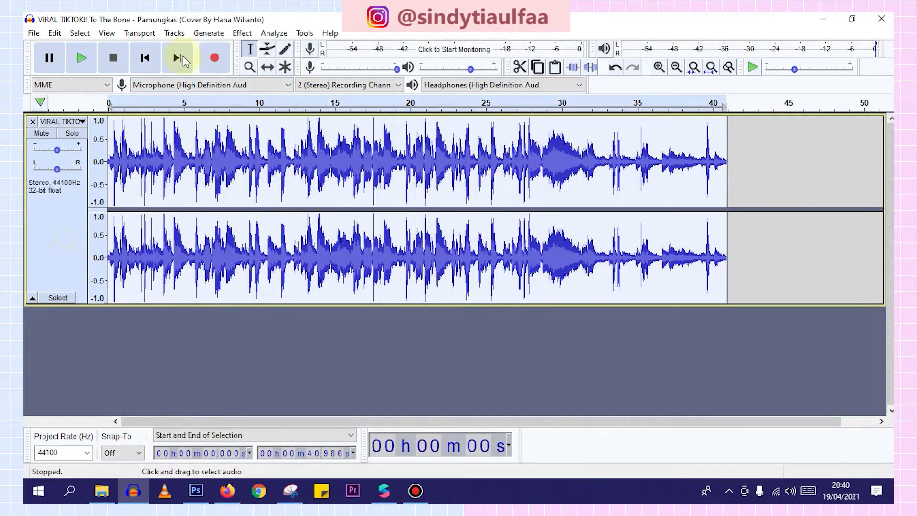
{"action": "left_click", "coordinate": [241, 32]}
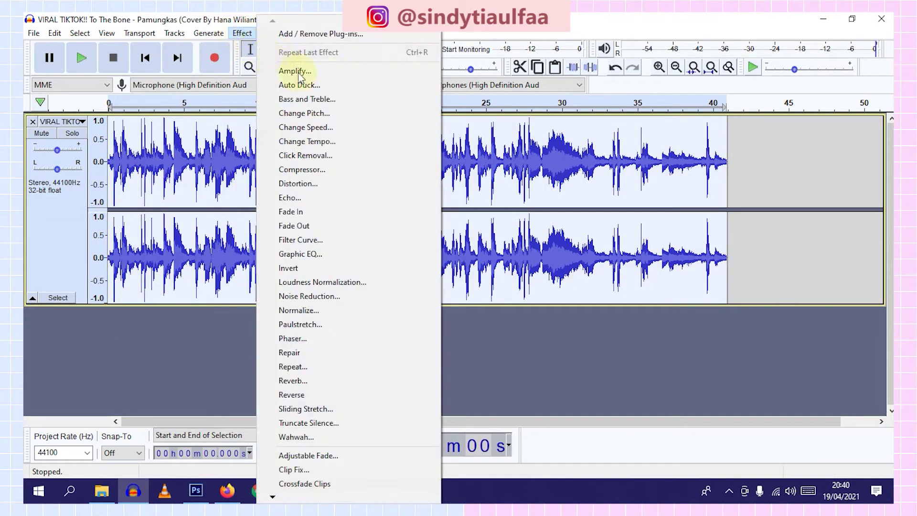
{"action": "left_click", "coordinate": [337, 70]}
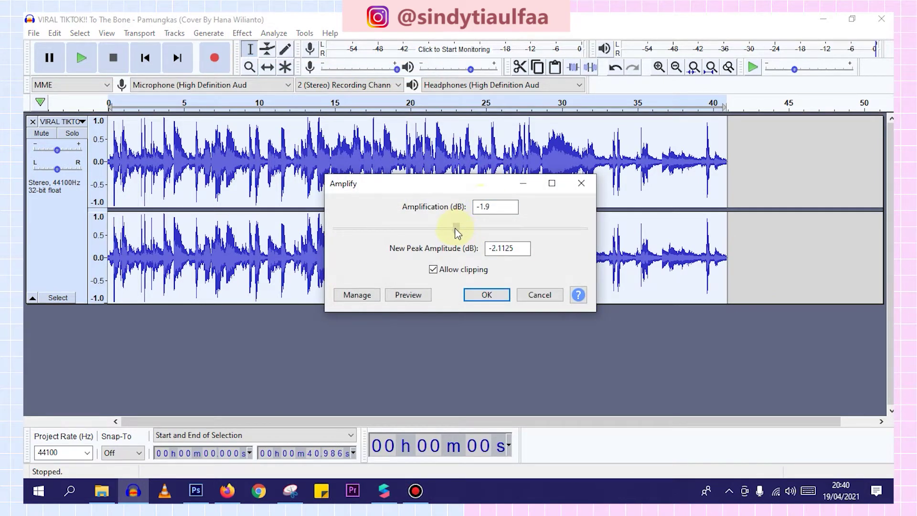
{"action": "left_click", "coordinate": [485, 292]}
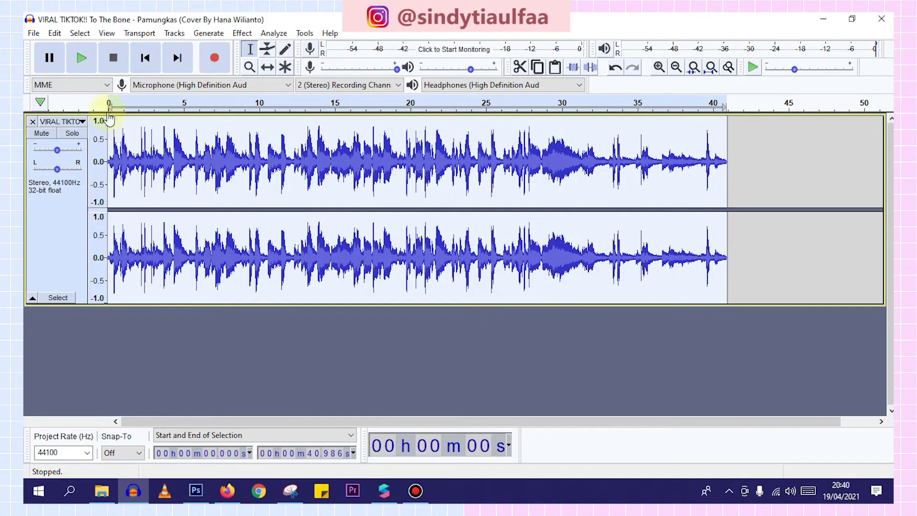
- Preview the audio from its start and reduce the stereo track to mono by splitting it and removing the second channel
{"action": "left_click", "coordinate": [109, 100]}
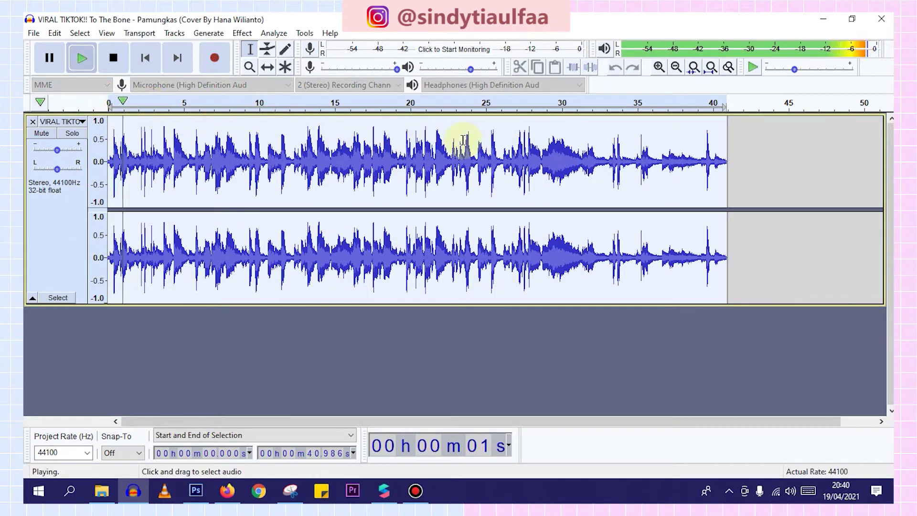
{"action": "key", "text": "space"}
{"action": "left_click", "coordinate": [61, 121]}
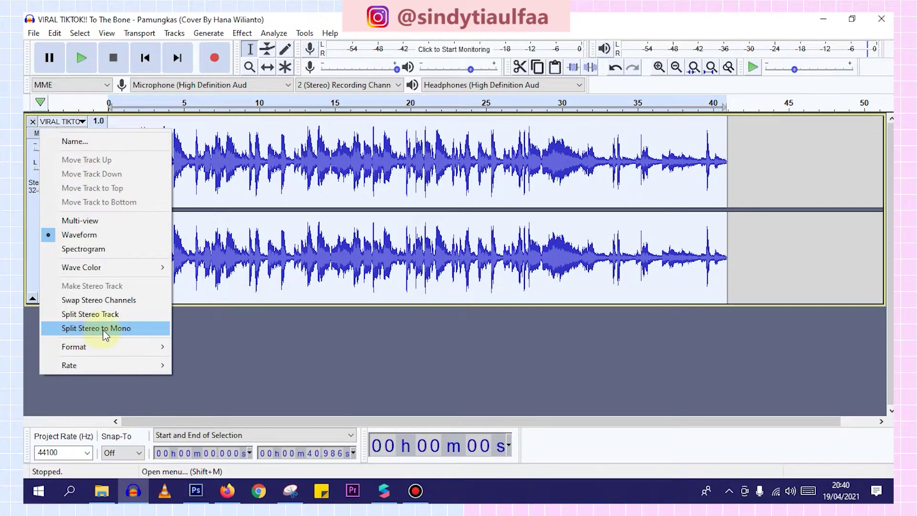
{"action": "left_click", "coordinate": [116, 328]}
{"action": "left_click", "coordinate": [32, 217]}
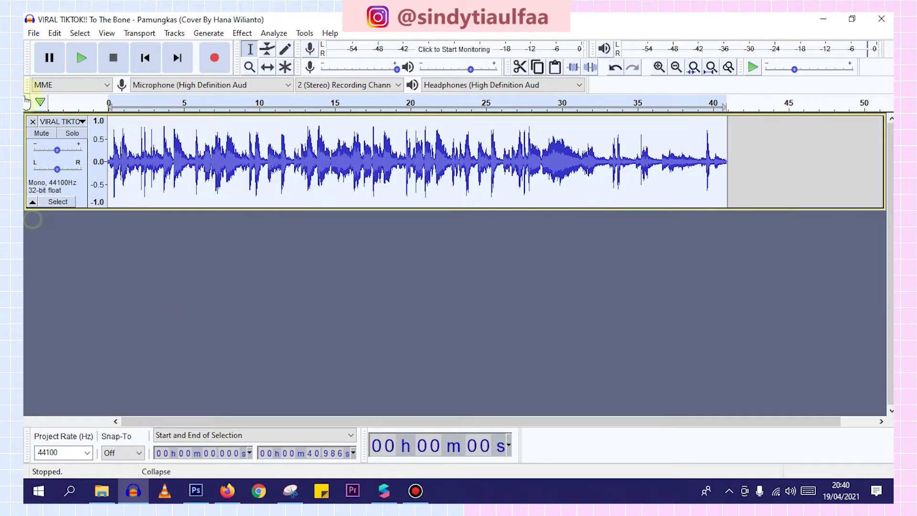
- Export the mono track to Downloads as an M4A (AAC) file at 98 kbps and close the project without saving it
{"action": "left_click", "coordinate": [34, 38]}
{"action": "mouse_move", "coordinate": [54, 127]}
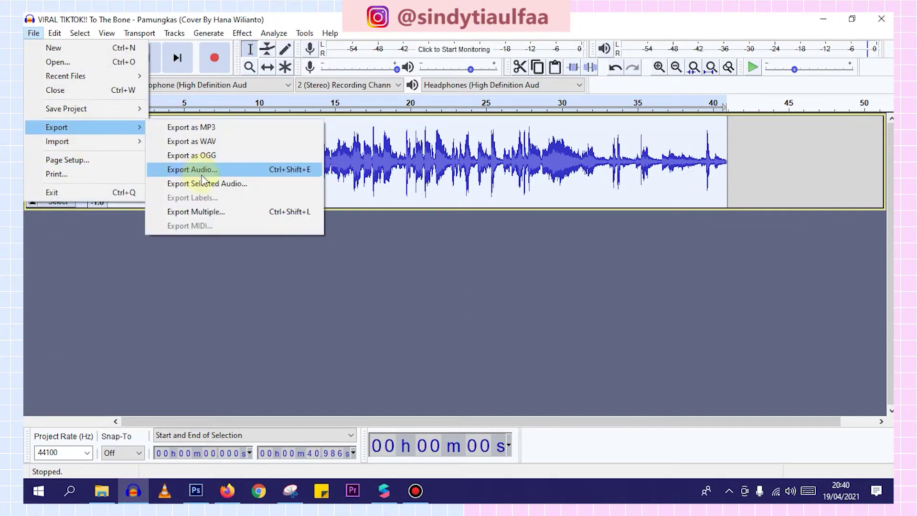
{"action": "left_click", "coordinate": [218, 173]}
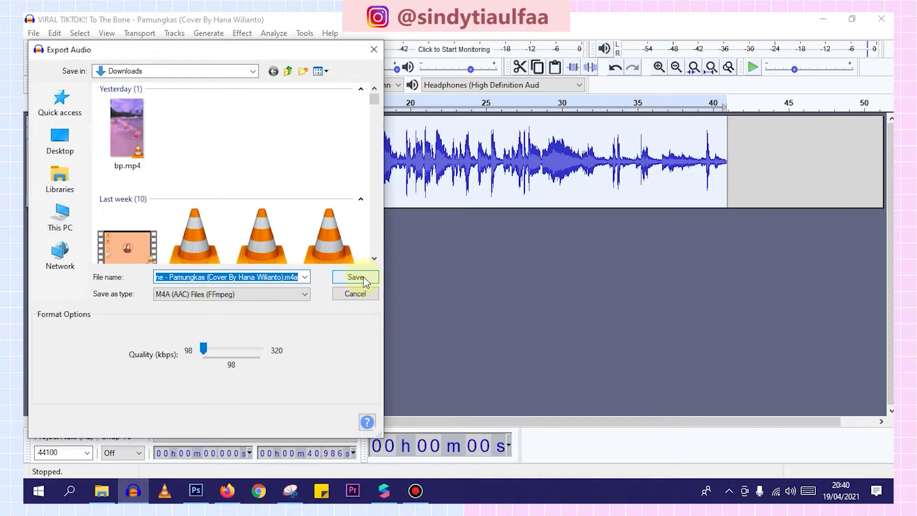
{"action": "left_click", "coordinate": [356, 277]}
{"action": "left_click", "coordinate": [520, 384]}
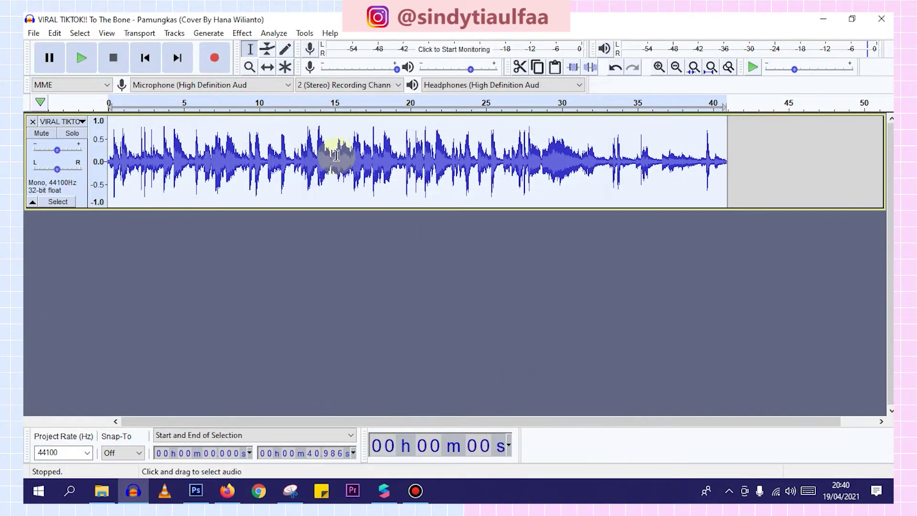
{"action": "left_click", "coordinate": [881, 19]}
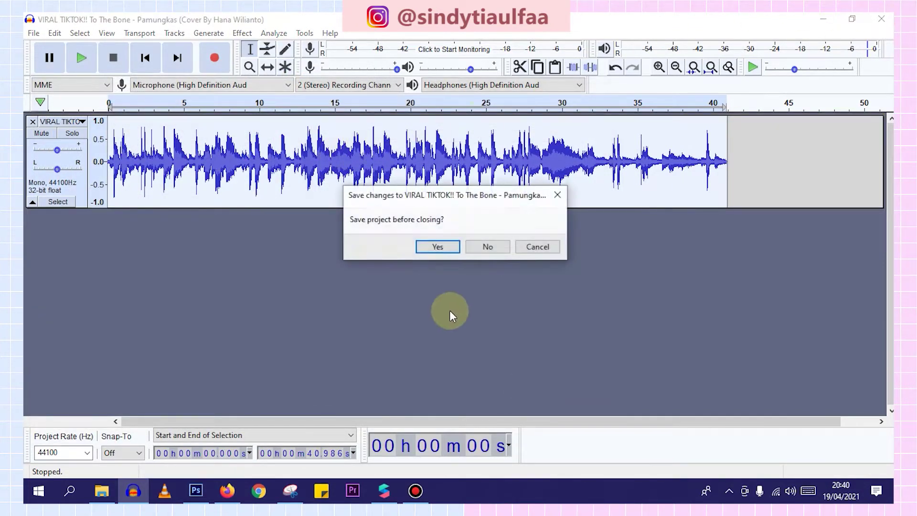
{"action": "left_click", "coordinate": [490, 247]}
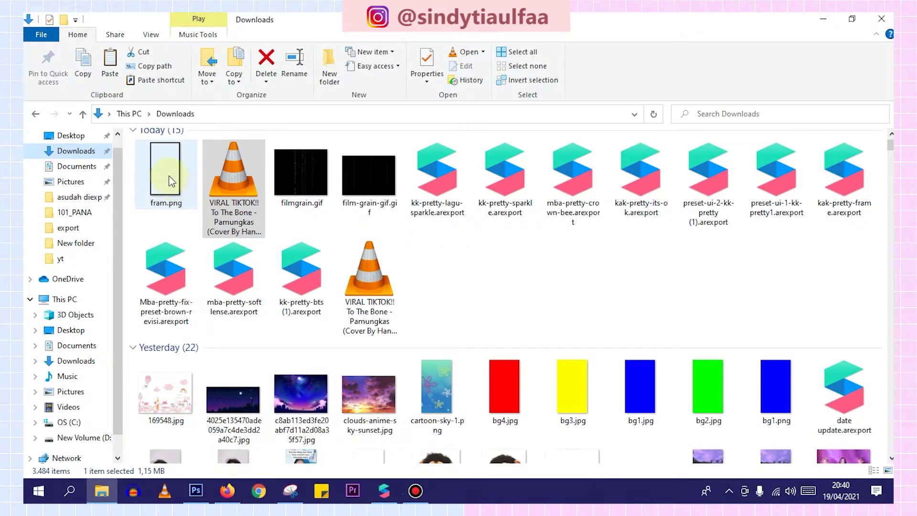
- Import the newly exported audio file and fram.png from the refreshed Downloads folder into the Spark AR Studio project's assets
{"action": "right_click", "coordinate": [534, 240]}
{"action": "left_click", "coordinate": [600, 289]}
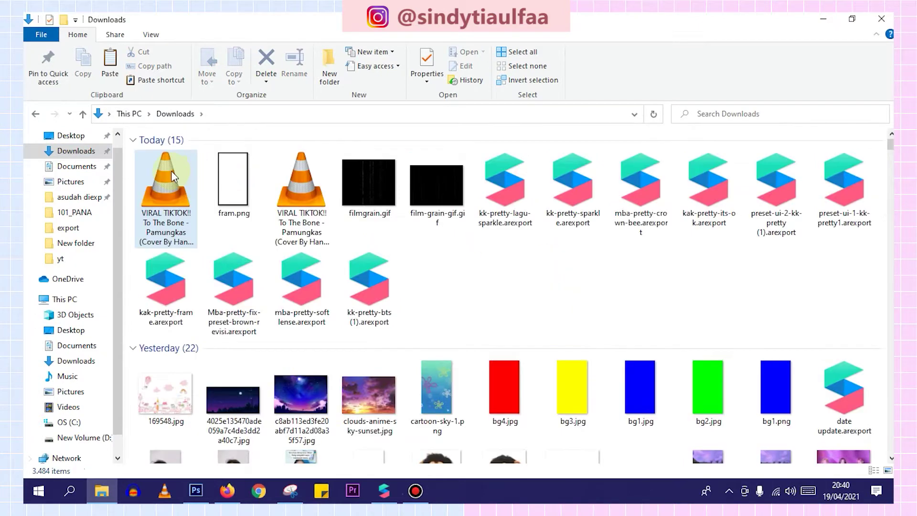
{"action": "left_click", "coordinate": [171, 170]}
{"action": "left_click", "coordinate": [233, 179], "text": "ctrl"}
{"action": "left_click_drag", "start_coordinate": [187, 178], "coordinate": [130, 308]}
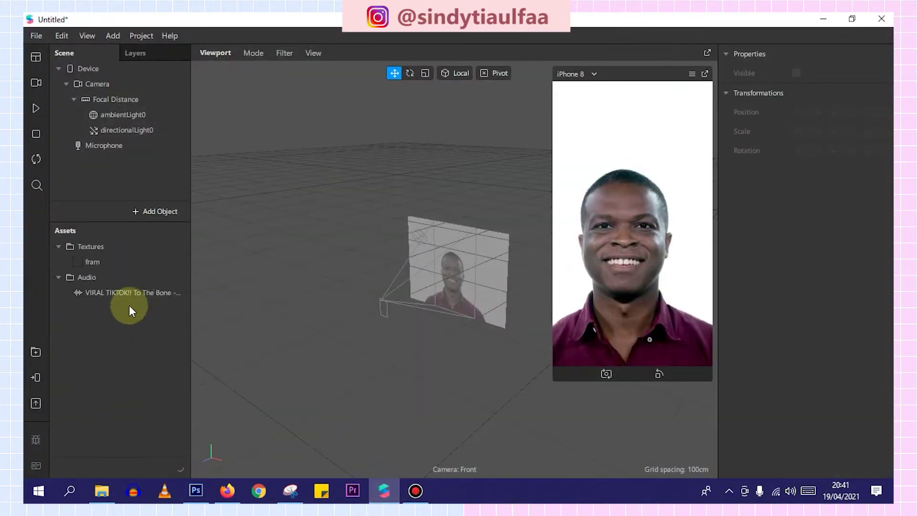
- Import bw.jpg, Herculles Lut + Facemesh v2(1).arp and RGB Shift Shader.arp from the nested New folder on drive D into the Spark AR Studio assets
{"action": "left_click", "coordinate": [102, 486]}
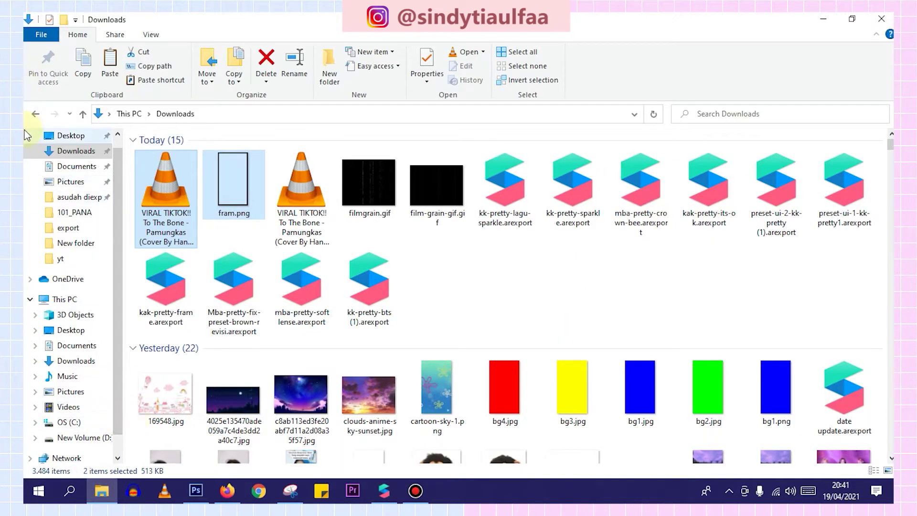
{"action": "left_click", "coordinate": [35, 115]}
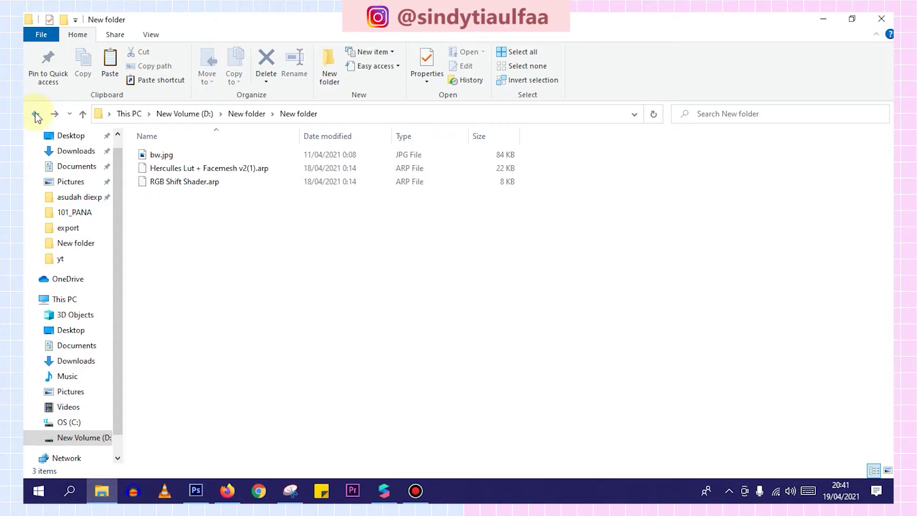
{"action": "right_click", "coordinate": [331, 247]}
{"action": "left_click", "coordinate": [386, 313]}
{"action": "left_click", "coordinate": [224, 155]}
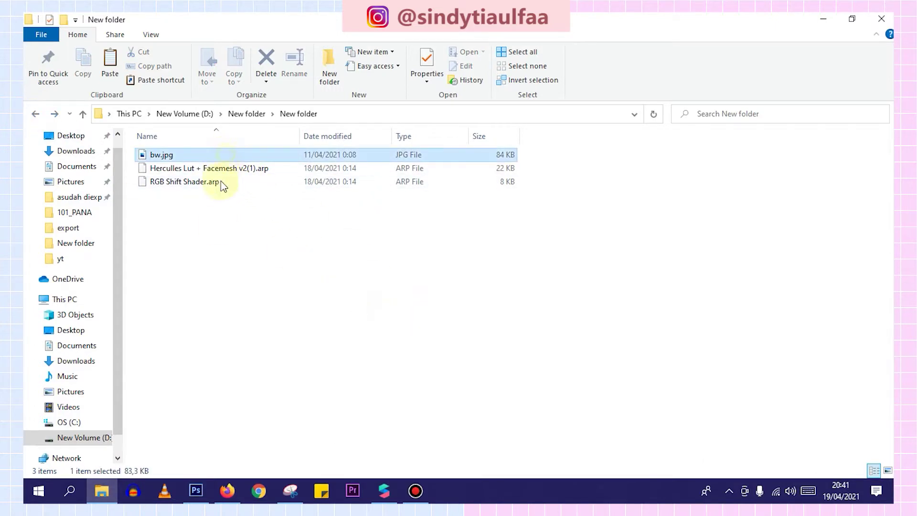
{"action": "left_click", "coordinate": [220, 182], "text": "shift"}
{"action": "left_click_drag", "start_coordinate": [215, 180], "coordinate": [145, 260]}
- Set the fram and bw textures to no compression
{"action": "left_click", "coordinate": [152, 262]}
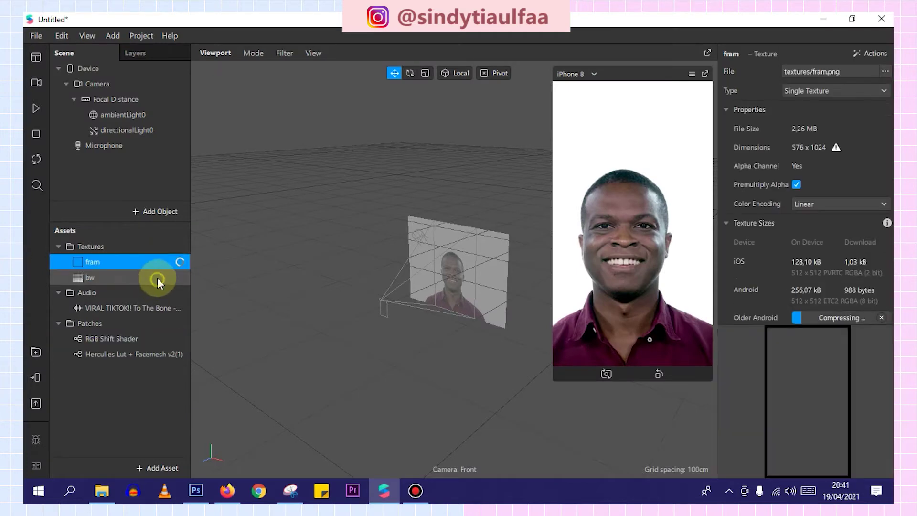
{"action": "left_click", "coordinate": [156, 277], "text": "shift"}
{"action": "left_click", "coordinate": [796, 356]}
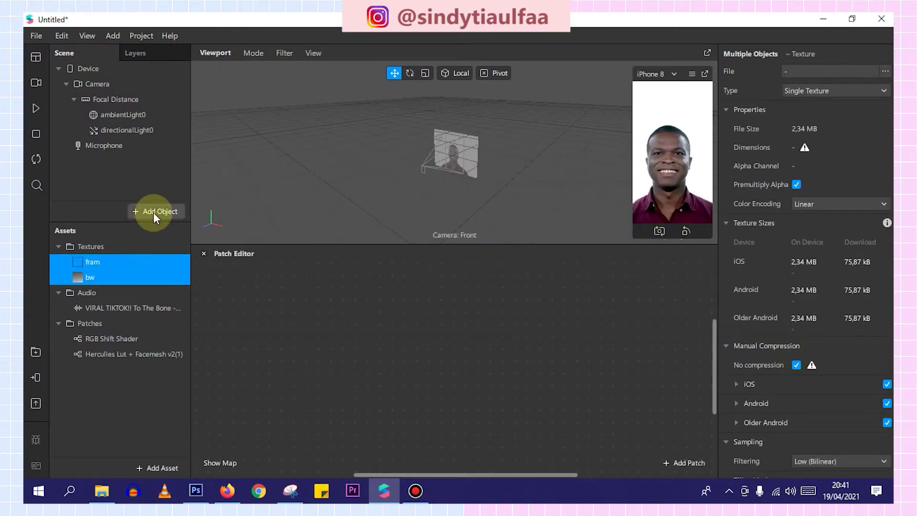
- Insert a Canvas object into the scene
{"action": "left_click", "coordinate": [153, 211]}
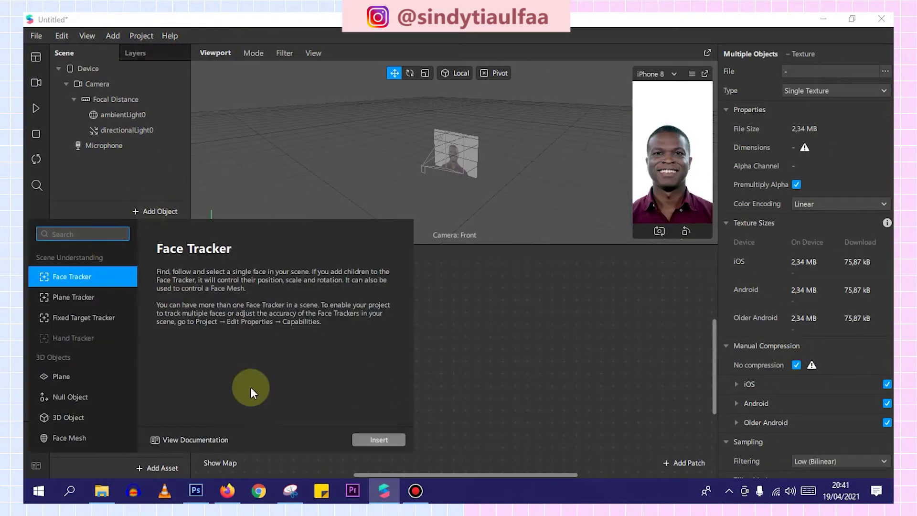
{"action": "scroll", "coordinate": [122, 380], "scroll_direction": "down", "scroll_amount": 1}
{"action": "scroll", "coordinate": [122, 377], "scroll_direction": "down", "scroll_amount": 3}
{"action": "left_click", "coordinate": [87, 356]}
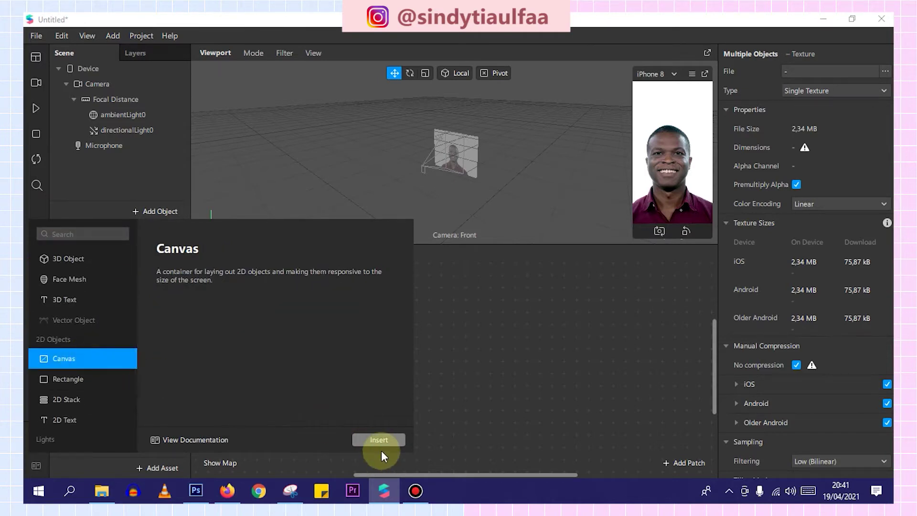
{"action": "left_click", "coordinate": [379, 440]}
- Add a rectangle inside the canvas and make it fill the screen with width and height at 100% relative
{"action": "right_click", "coordinate": [111, 146]}
{"action": "mouse_move", "coordinate": [205, 153]}
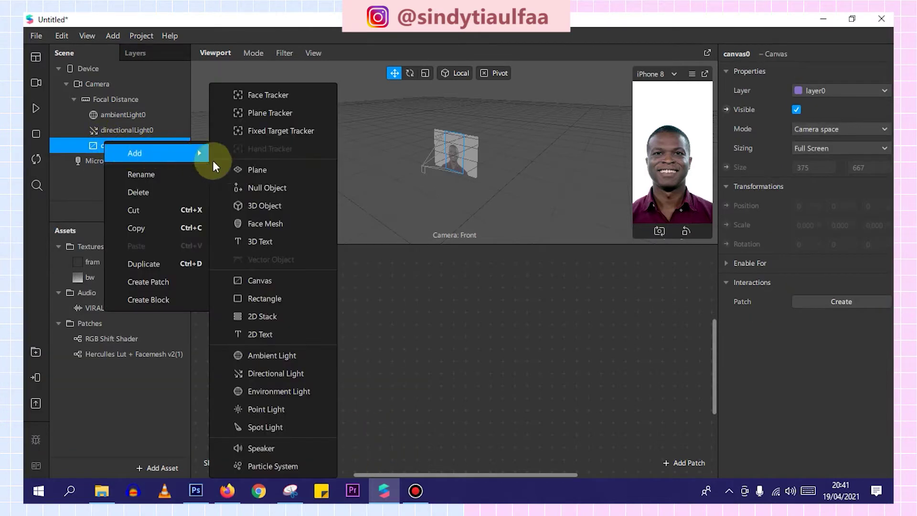
{"action": "left_click", "coordinate": [305, 297]}
{"action": "left_click", "coordinate": [814, 152]}
{"action": "left_click", "coordinate": [820, 168]}
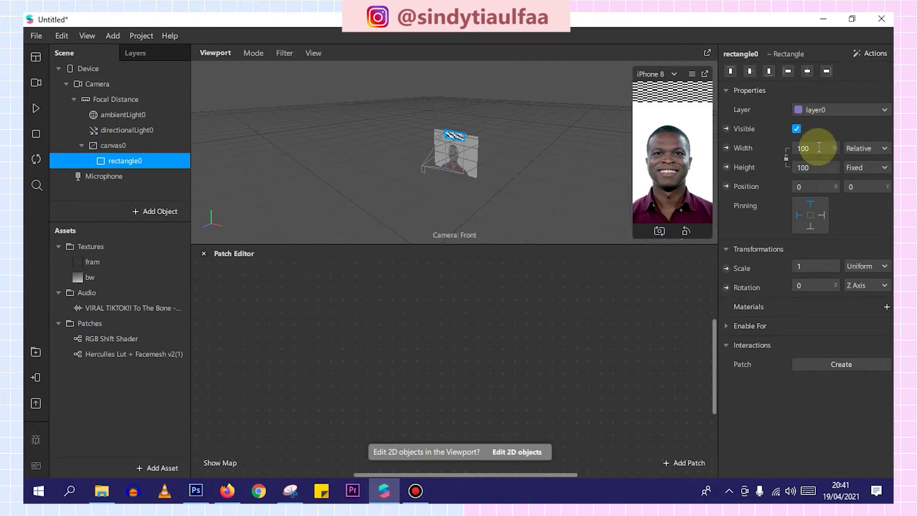
{"action": "left_click", "coordinate": [811, 182]}
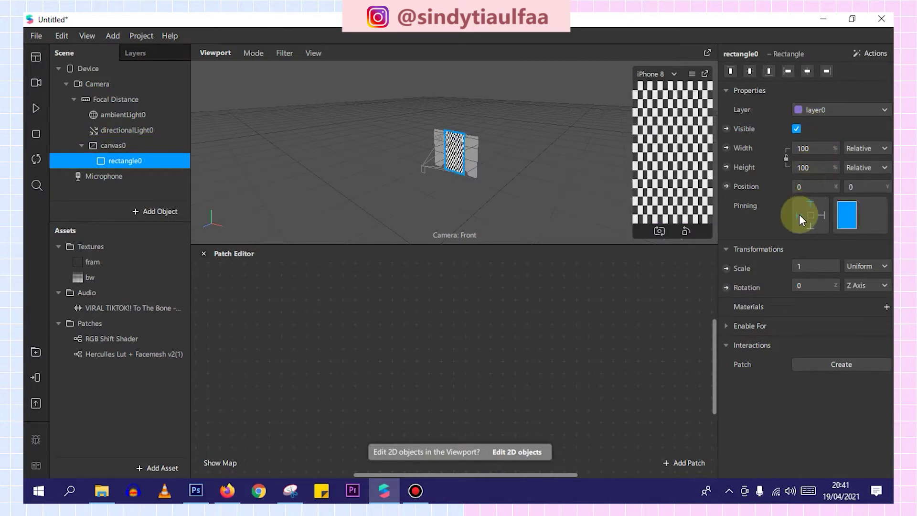
- Add a new material to the rectangle and create a patch for the material's diffuse texture
{"action": "left_click", "coordinate": [887, 307]}
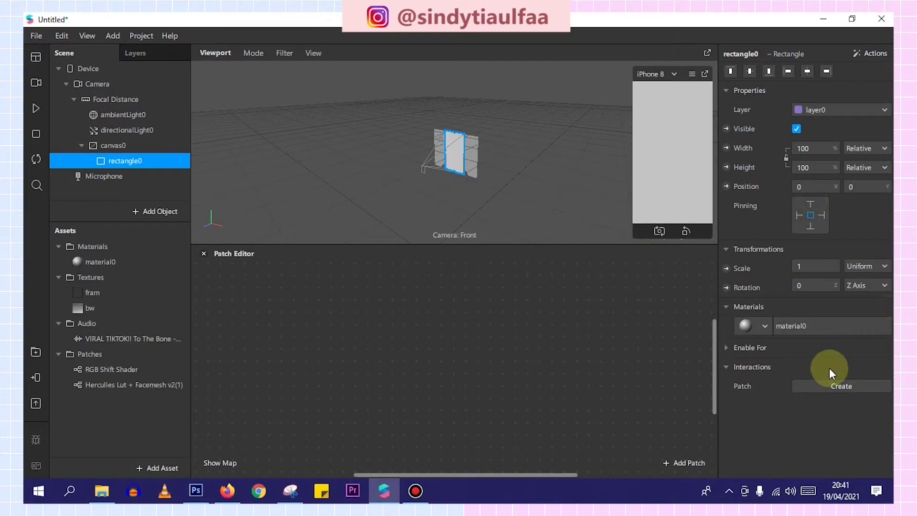
{"action": "left_click", "coordinate": [151, 262]}
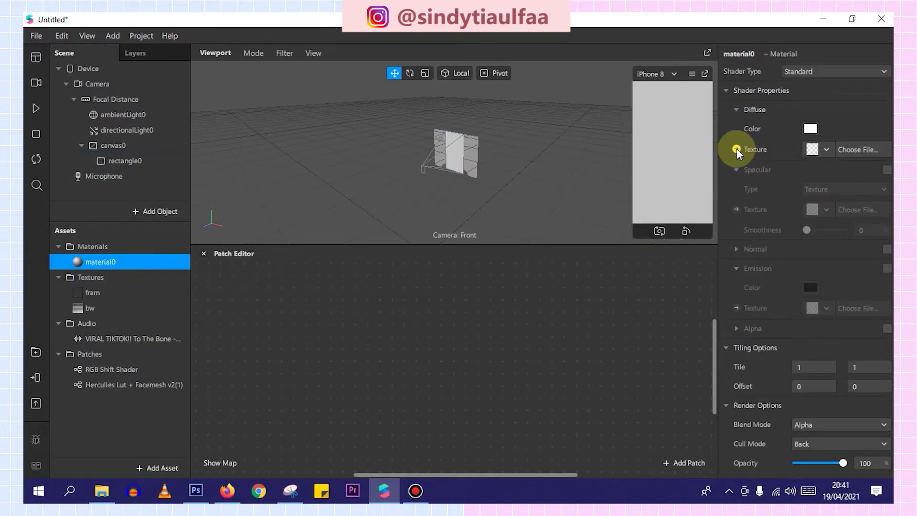
{"action": "left_click", "coordinate": [736, 148]}
- Open the advanced render options of the rectangle's material, including its depth test settings
{"action": "scroll", "coordinate": [754, 351], "scroll_direction": "down", "scroll_amount": 3}
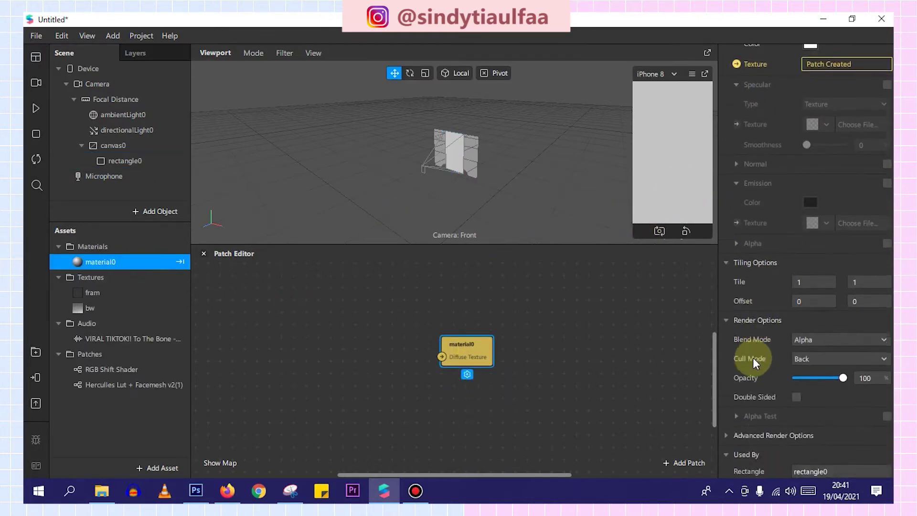
{"action": "left_click", "coordinate": [726, 437]}
{"action": "scroll", "coordinate": [769, 425], "scroll_direction": "down", "scroll_amount": 3}
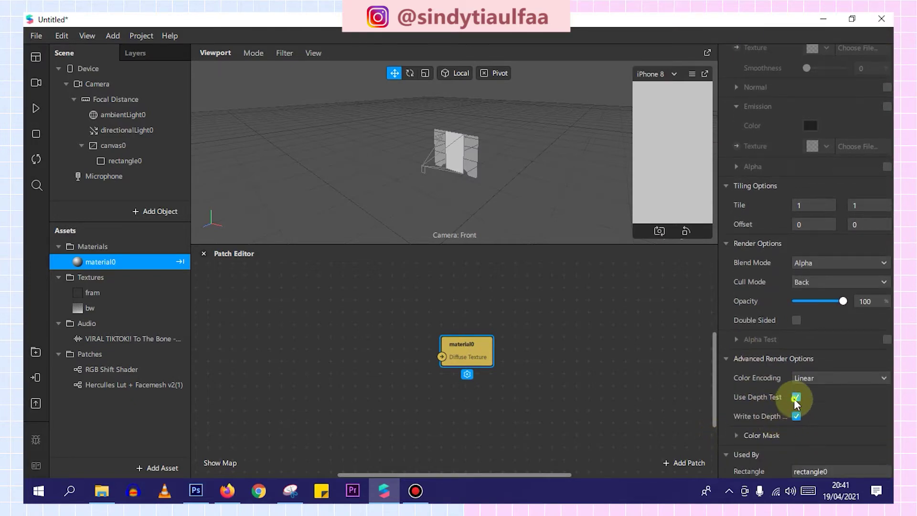
- Add the RGB Shift Shader asset to the Patch Editor and arrange it just before the material's diffuse texture patch
{"action": "left_click_drag", "start_coordinate": [127, 373], "coordinate": [310, 356]}
{"action": "left_click_drag", "start_coordinate": [462, 342], "coordinate": [499, 342]}
{"action": "left_click_drag", "start_coordinate": [342, 351], "coordinate": [397, 343]}
{"action": "right_click", "coordinate": [403, 346]}
{"action": "left_click", "coordinate": [436, 445]}
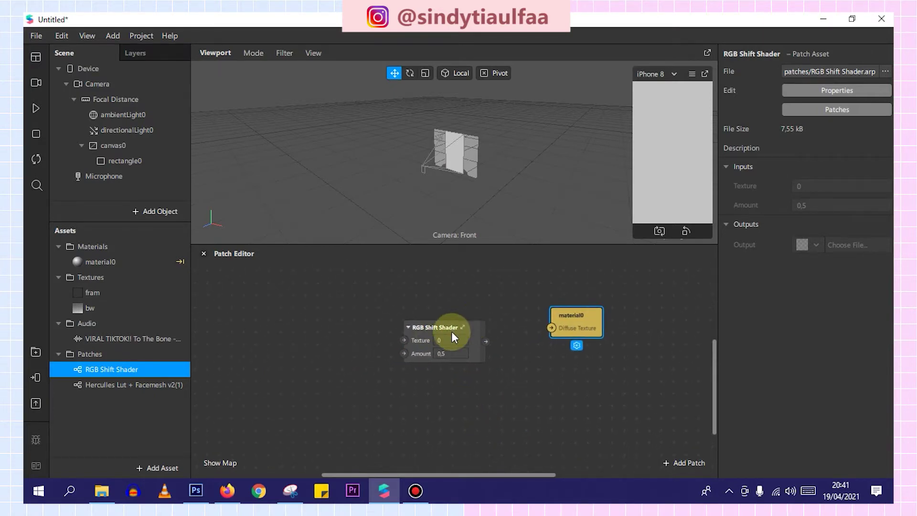
{"action": "left_click_drag", "start_coordinate": [422, 340], "coordinate": [478, 315]}
- Add the Herculles Lut + Facemesh v2(1) asset to the Patch Editor and place it in front of the RGB Shift Shader patch
{"action": "left_click_drag", "start_coordinate": [147, 388], "coordinate": [276, 318]}
{"action": "right_click", "coordinate": [276, 322]}
{"action": "left_click", "coordinate": [317, 427]}
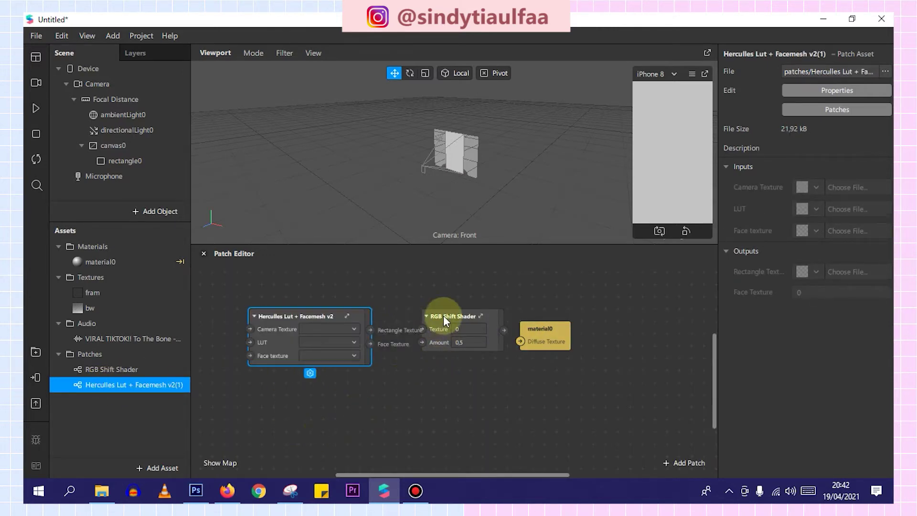
{"action": "left_click_drag", "start_coordinate": [351, 315], "coordinate": [365, 316]}
{"action": "left_click", "coordinate": [474, 418]}
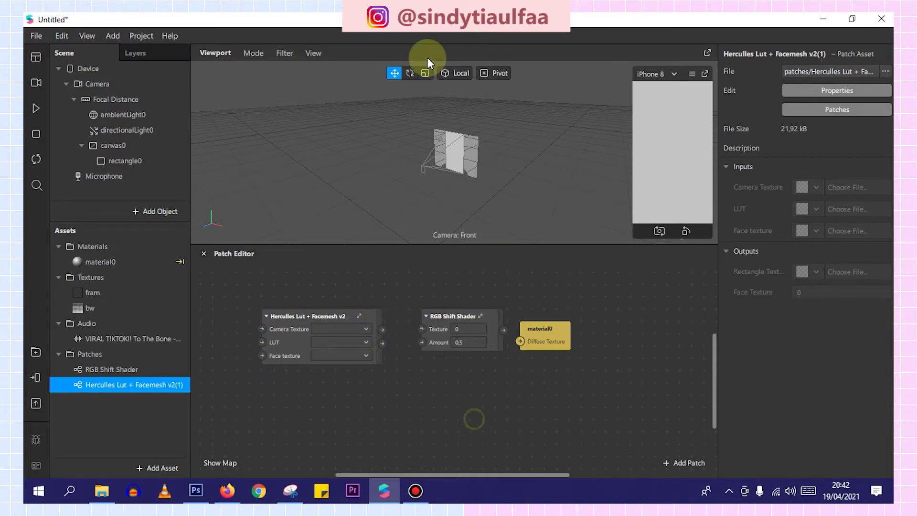
- Set the Herculles patch's LUT input to the bw texture and add a texture extraction to the Camera
{"action": "left_click", "coordinate": [331, 342]}
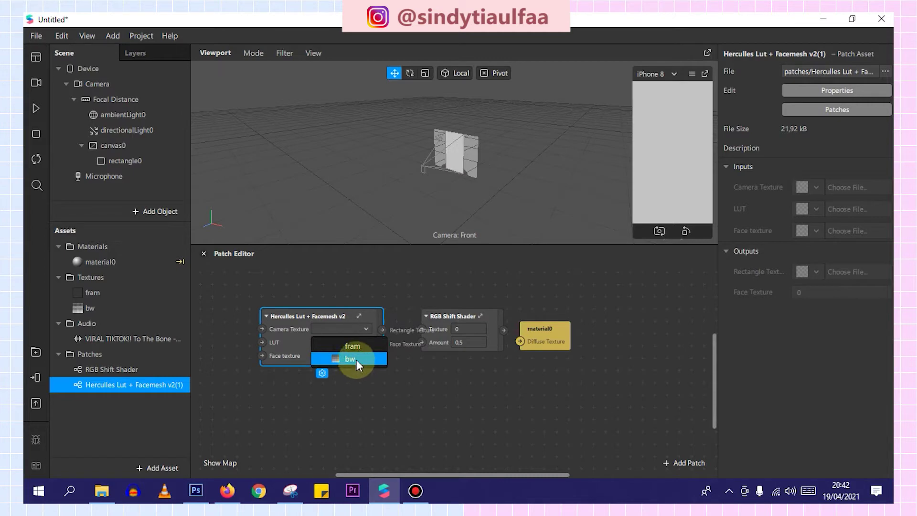
{"action": "left_click", "coordinate": [357, 360]}
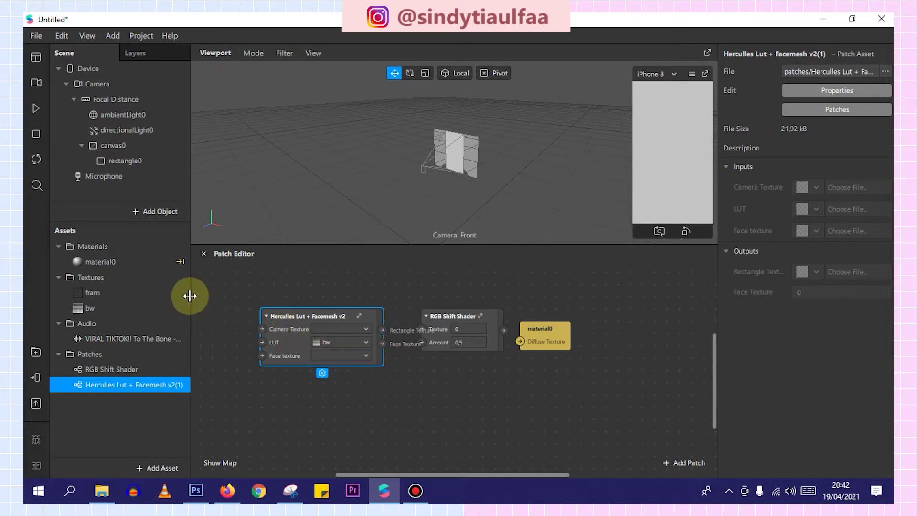
{"action": "left_click", "coordinate": [103, 85]}
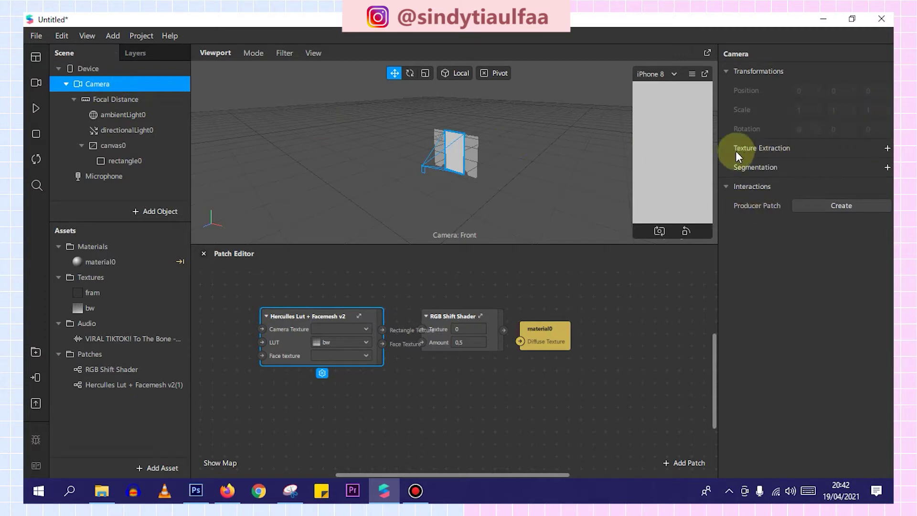
{"action": "left_click", "coordinate": [886, 148]}
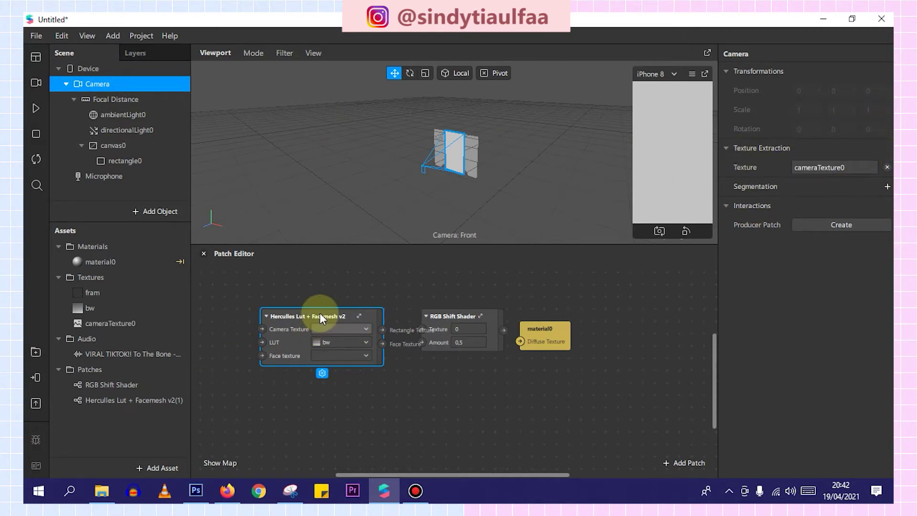
- Add the cameraTexture0 patch and connect it through the Herculles LUT and RGB Shift Shader patches to material0's diffuse texture
{"action": "left_click", "coordinate": [229, 293]}
{"action": "scroll", "coordinate": [232, 301], "scroll_direction": "left", "scroll_amount": 5}
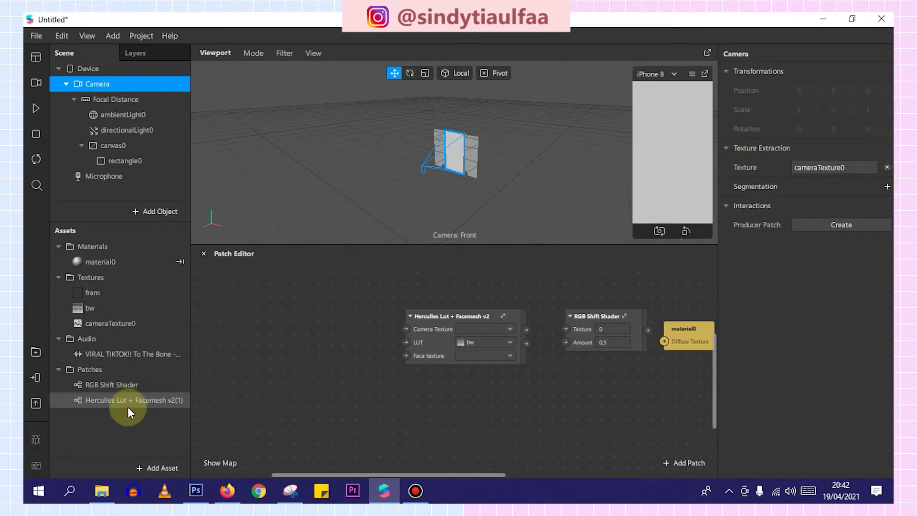
{"action": "left_click_drag", "start_coordinate": [110, 325], "coordinate": [337, 330]}
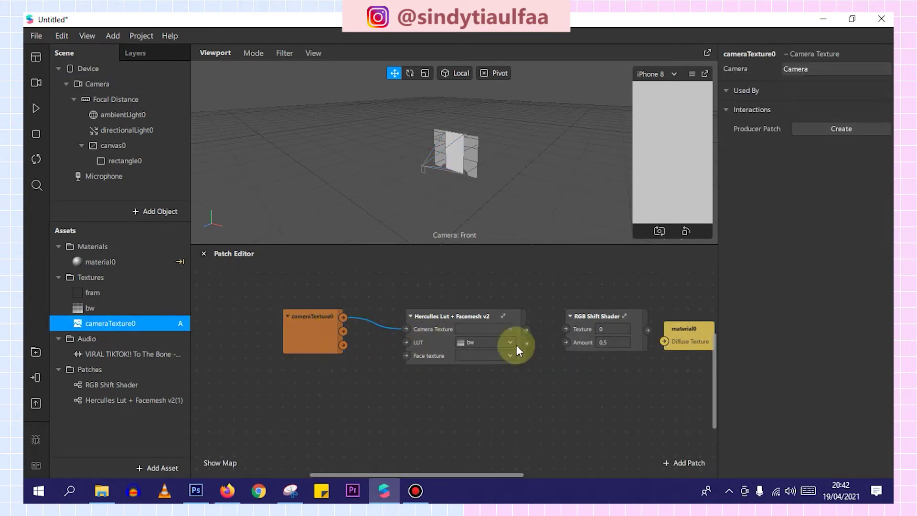
{"action": "left_click_drag", "start_coordinate": [526, 329], "coordinate": [565, 329]}
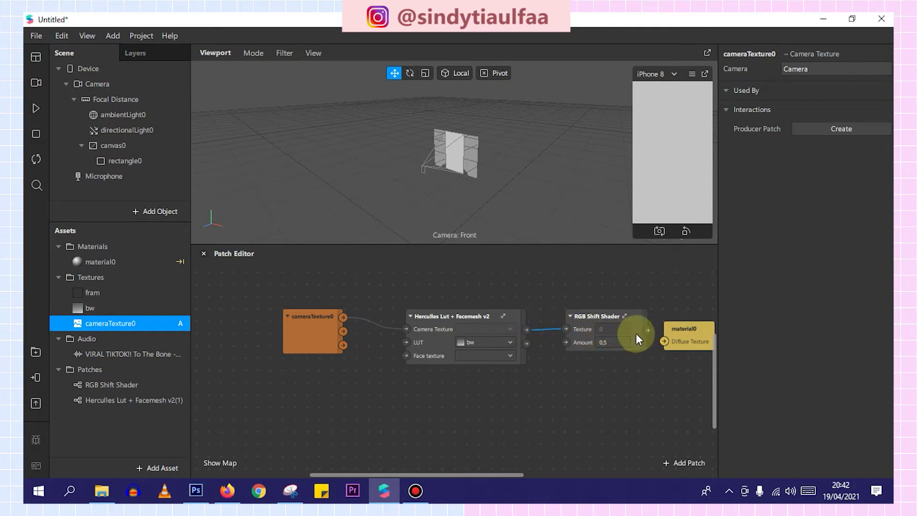
{"action": "left_click_drag", "start_coordinate": [658, 334], "coordinate": [664, 339]}
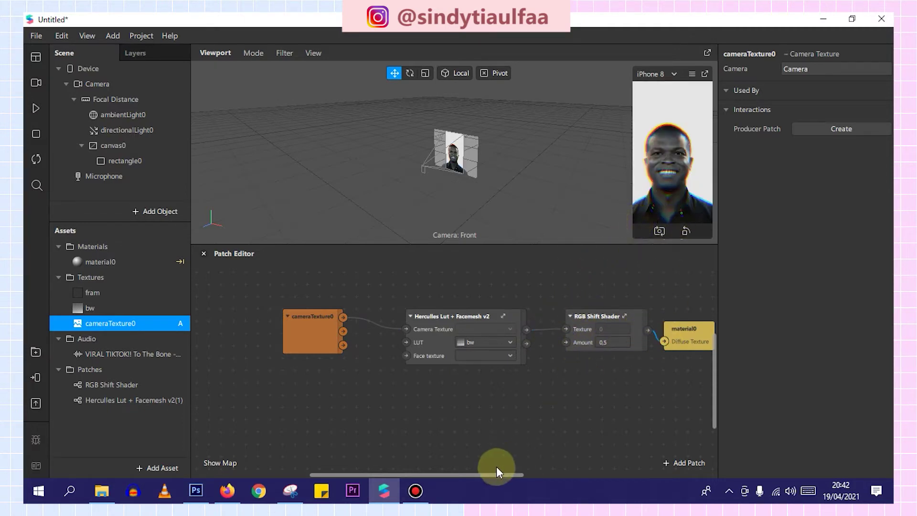
{"action": "left_click_drag", "start_coordinate": [497, 473], "coordinate": [545, 473]}
- Detach the device preview into its own floating window, enlarge it and start playback of the simulation video
{"action": "left_click", "coordinate": [705, 74]}
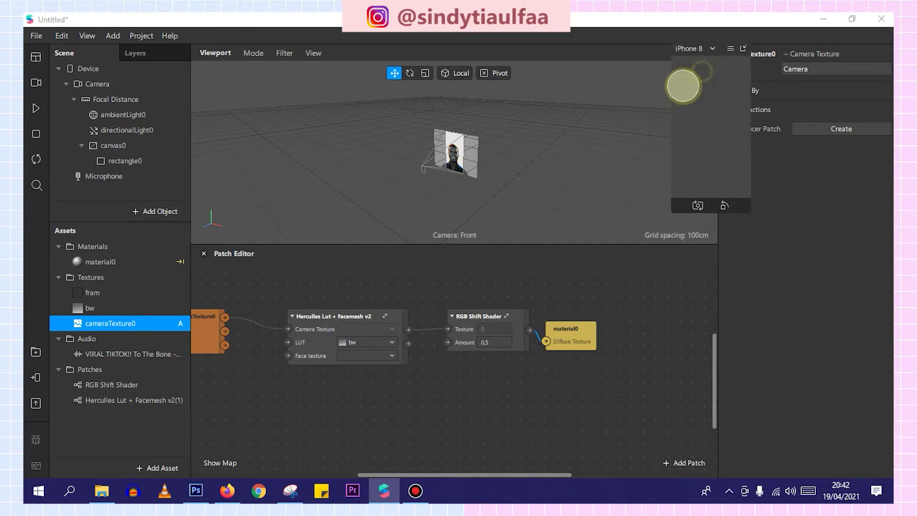
{"action": "left_click_drag", "start_coordinate": [674, 216], "coordinate": [620, 303]}
{"action": "left_click", "coordinate": [36, 108]}
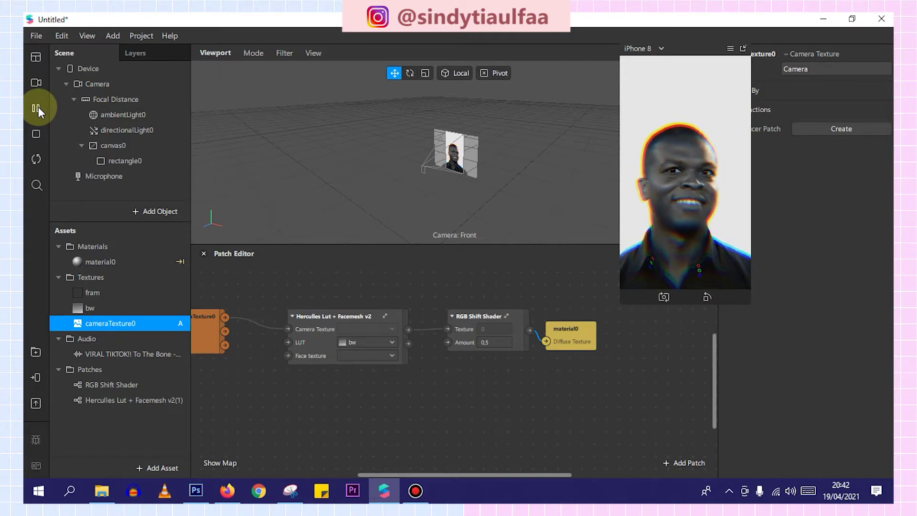
- Check the filter on several simulation videos, including the building and landscape scenes, and finish on the man wearing glasses
{"action": "left_click", "coordinate": [36, 82]}
{"action": "scroll", "coordinate": [133, 220], "scroll_direction": "down", "scroll_amount": 2}
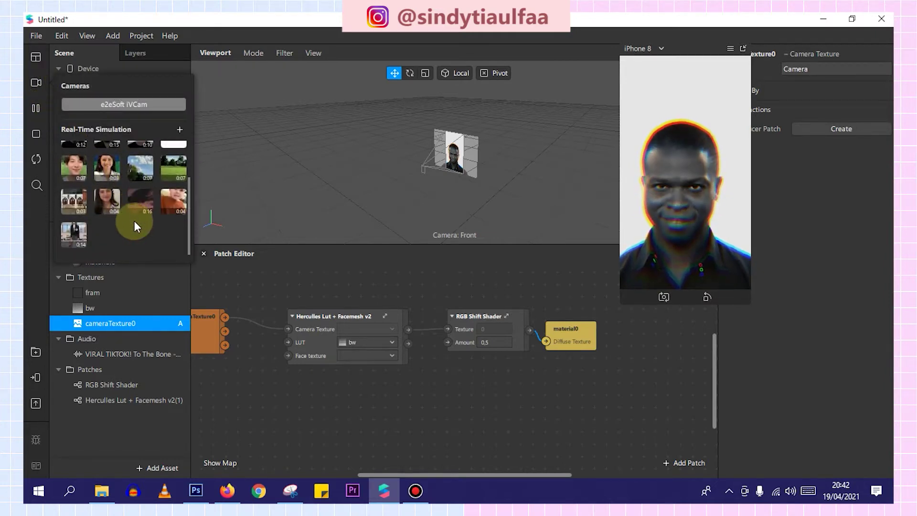
{"action": "left_click", "coordinate": [80, 199]}
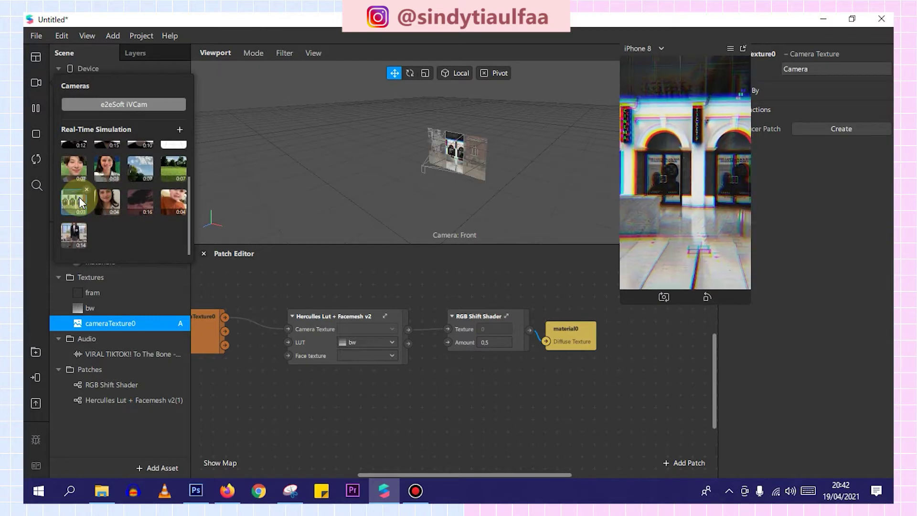
{"action": "left_click", "coordinate": [138, 174]}
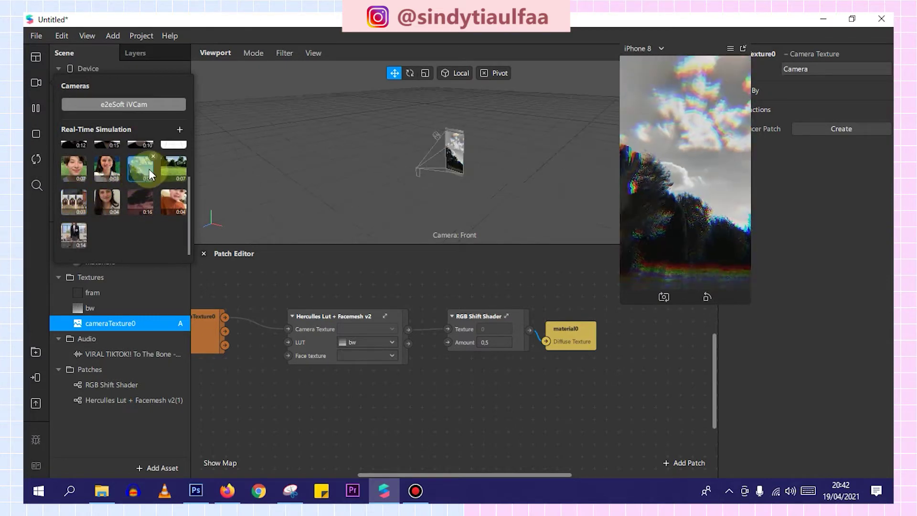
{"action": "left_click", "coordinate": [177, 167]}
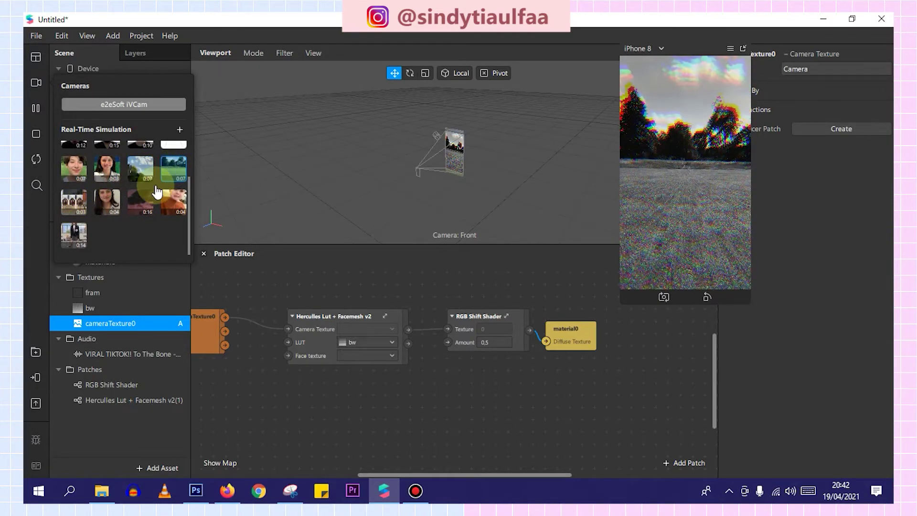
{"action": "scroll", "coordinate": [154, 186], "scroll_direction": "up", "scroll_amount": 3}
{"action": "left_click", "coordinate": [136, 186]}
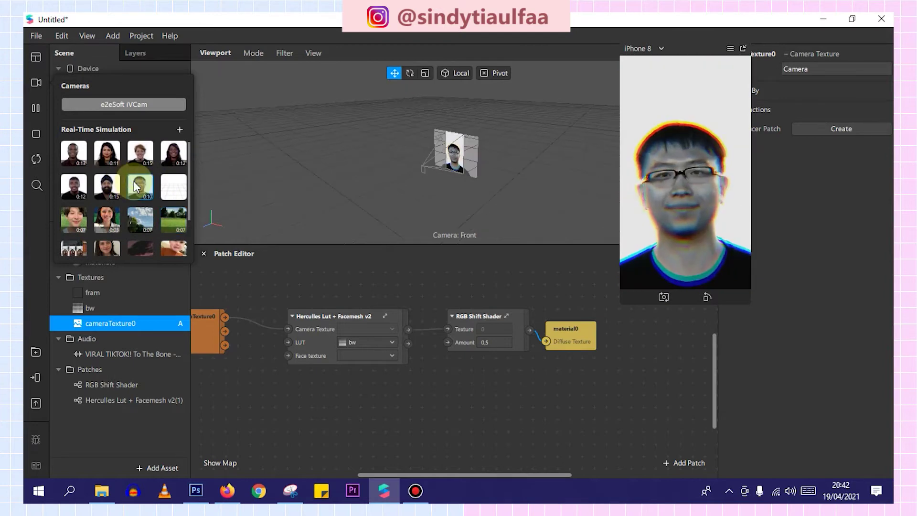
- Set the RGB Shift Shader patch's Amount to 0.4
{"action": "left_click", "coordinate": [492, 343]}
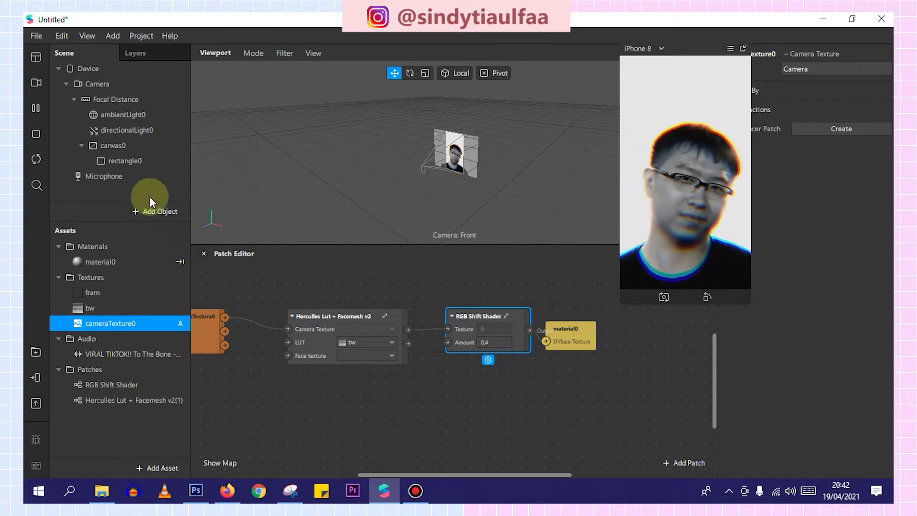
{"action": "left_click", "coordinate": [249, 286]}
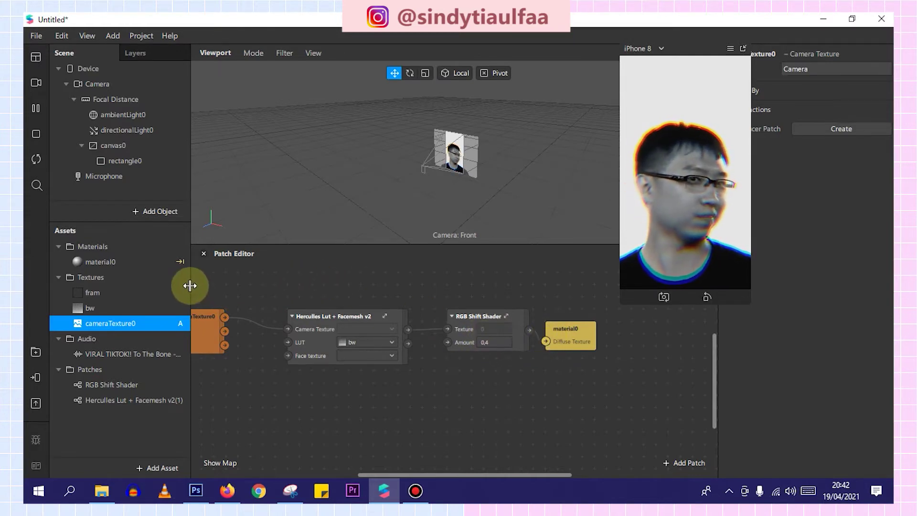
{"action": "left_click_drag", "start_coordinate": [517, 470], "coordinate": [501, 475]}
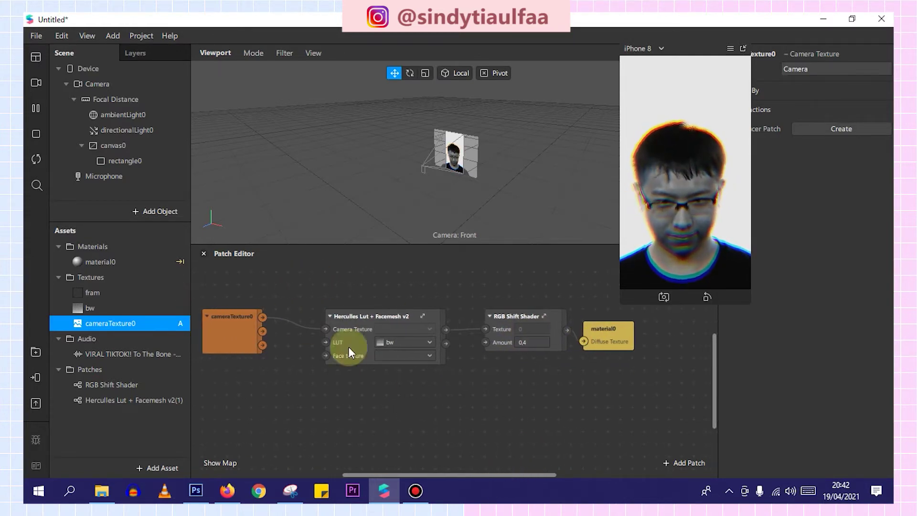
- Add a second rectangle inside canvas0 and assign it a newly created material
{"action": "right_click", "coordinate": [119, 144]}
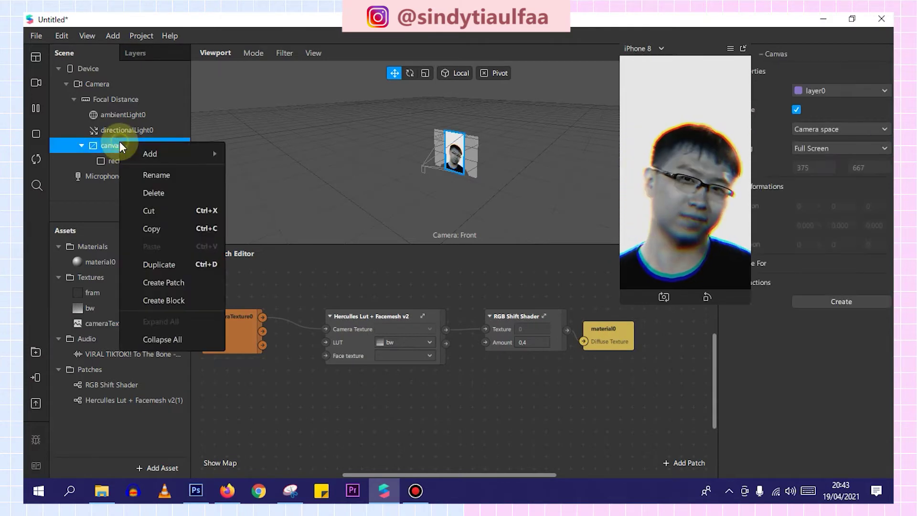
{"action": "mouse_move", "coordinate": [200, 153]}
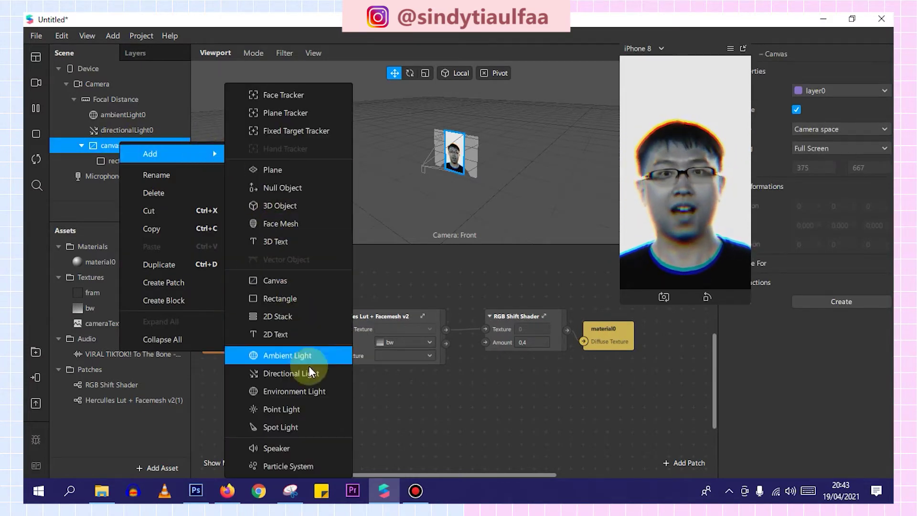
{"action": "left_click", "coordinate": [307, 299]}
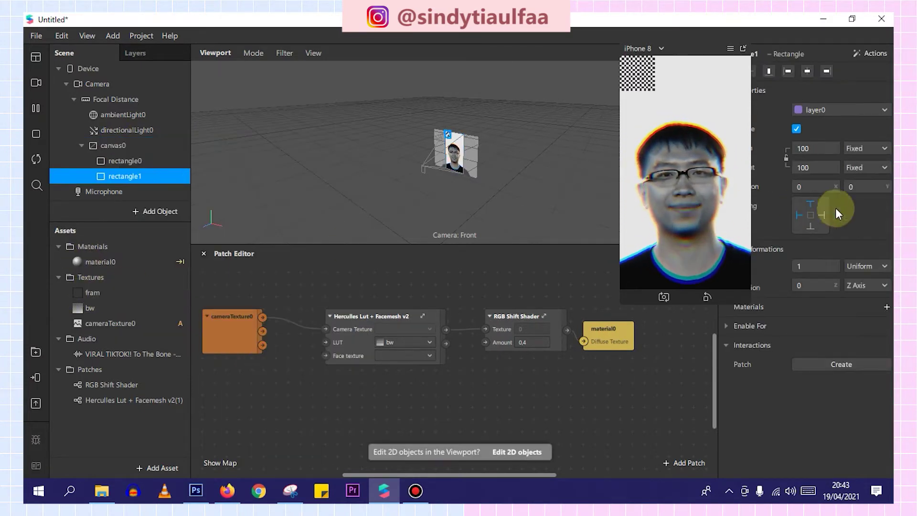
{"action": "left_click", "coordinate": [886, 306]}
{"action": "left_click", "coordinate": [814, 347]}
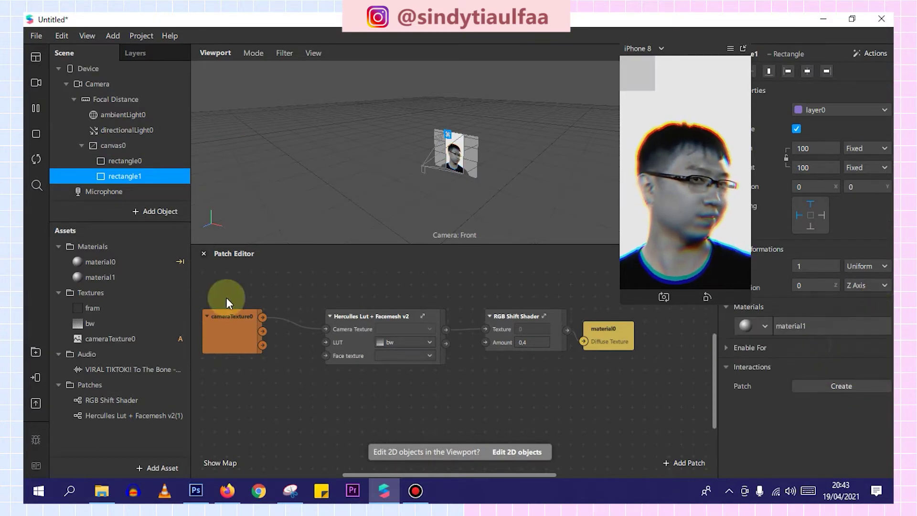
- Set the shader type of the second rectangle's material to Flat
{"action": "left_click", "coordinate": [157, 279]}
{"action": "left_click", "coordinate": [842, 72]}
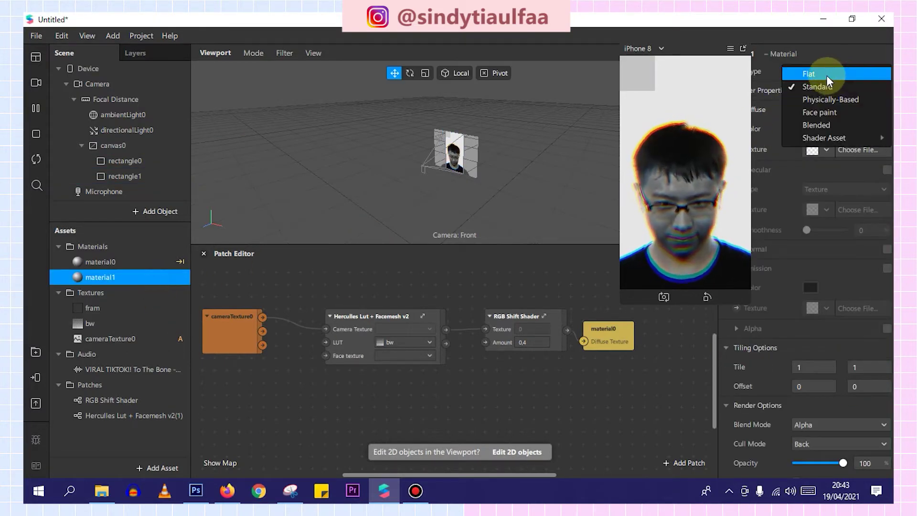
{"action": "left_click", "coordinate": [802, 72]}
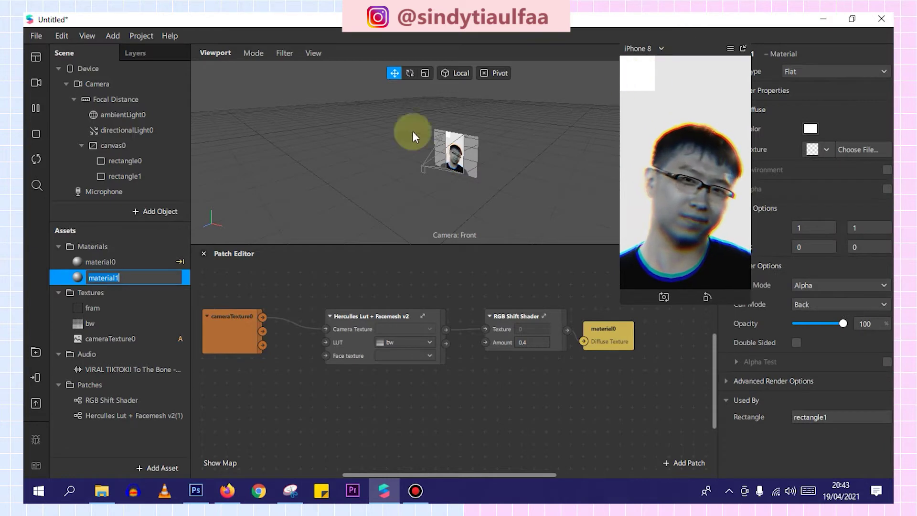
- Make rectangle1 fill the full width and height of the canvas
{"action": "left_click", "coordinate": [139, 175]}
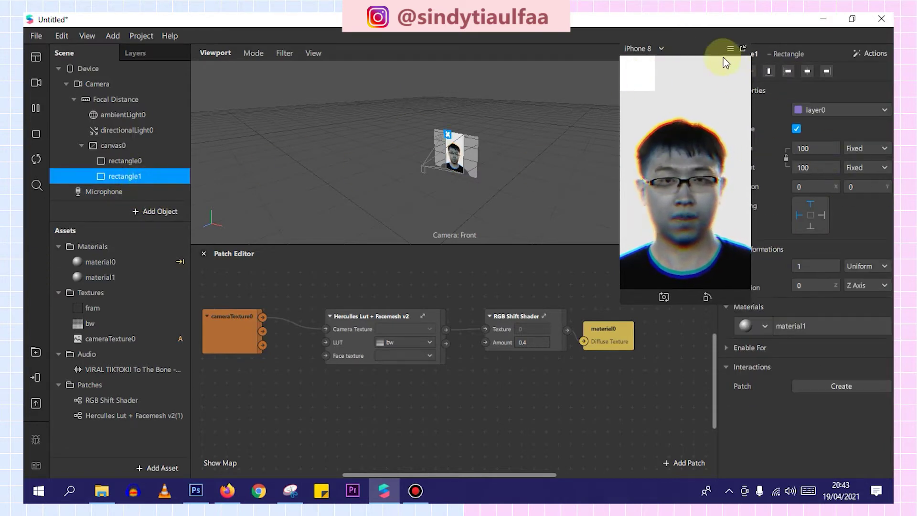
{"action": "left_click", "coordinate": [812, 149]}
{"action": "left_click", "coordinate": [814, 168]}
{"action": "left_click", "coordinate": [812, 168]}
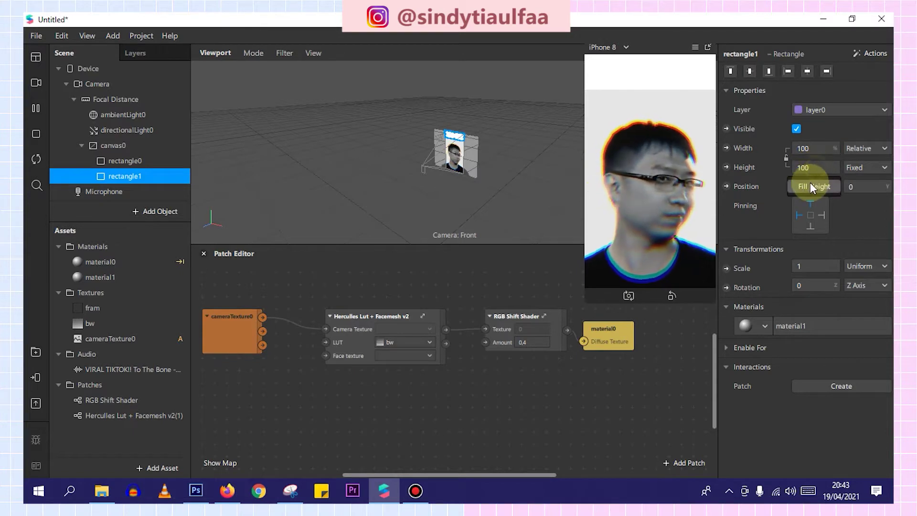
{"action": "left_click", "coordinate": [811, 188]}
{"action": "left_click", "coordinate": [810, 204]}
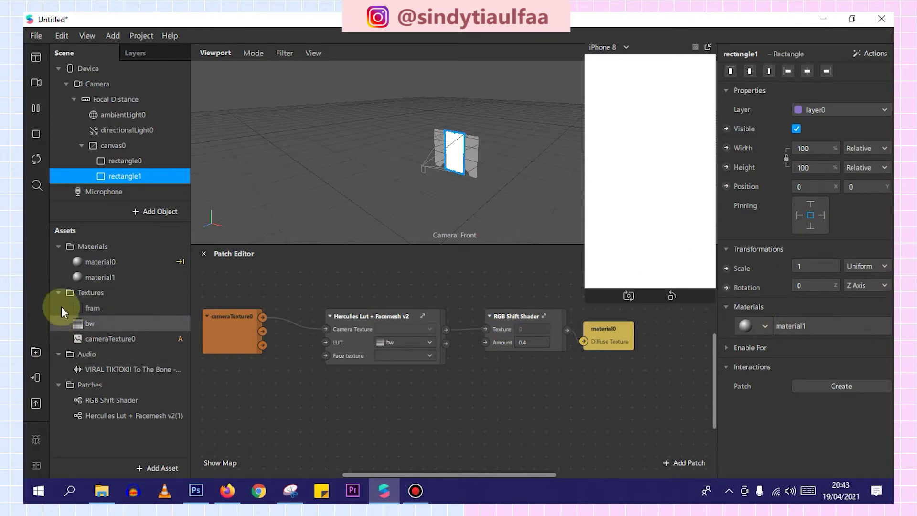
- Assign the fram texture as the diffuse texture of material1
{"action": "double_click", "coordinate": [120, 273]}
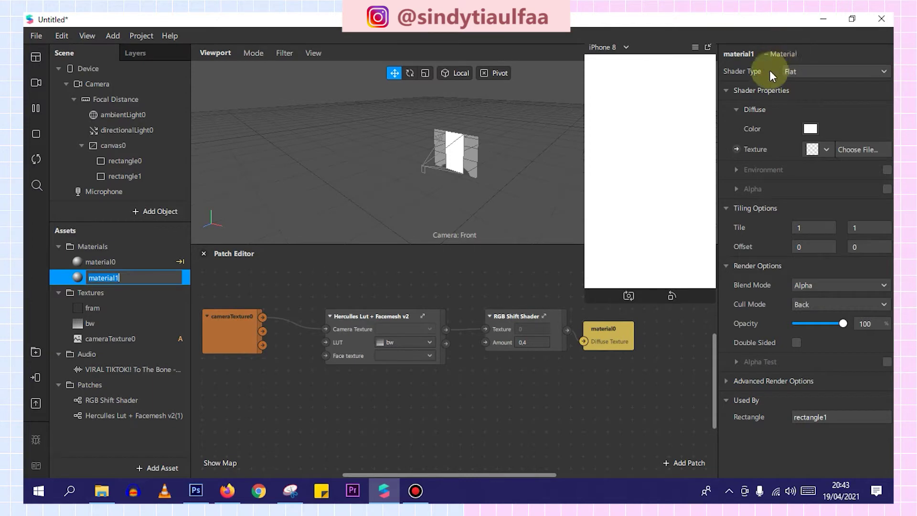
{"action": "left_click", "coordinate": [814, 149]}
{"action": "left_click", "coordinate": [823, 172]}
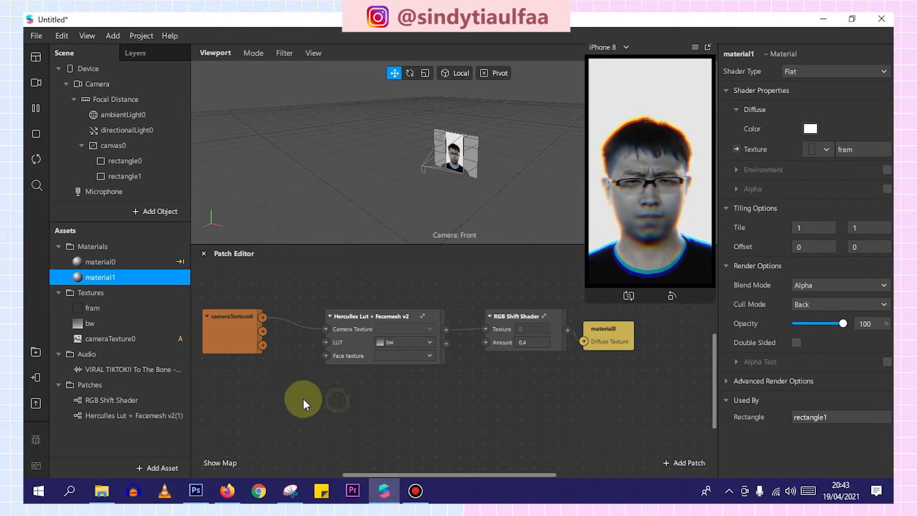
- Launch Premiere Pro and meanwhile view filmgrain.gif and film-grain-gif.gif from the Downloads folder
{"action": "left_click", "coordinate": [352, 490]}
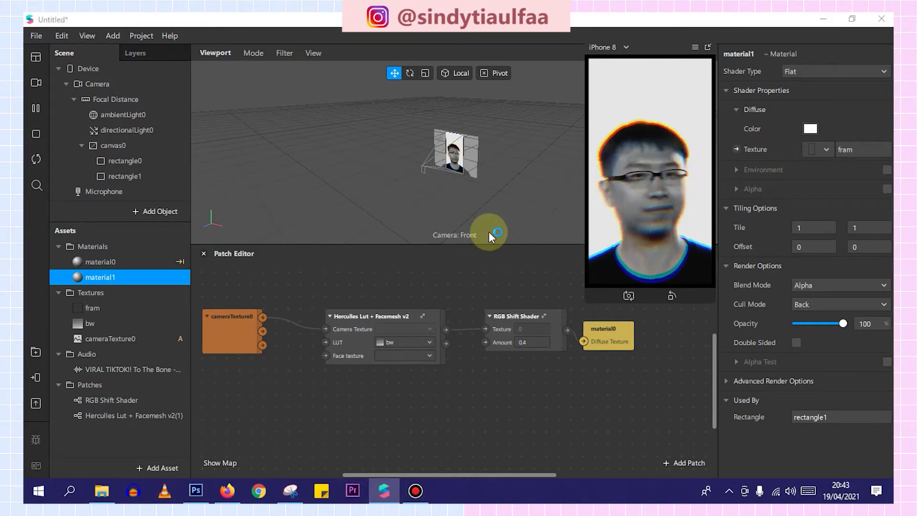
{"action": "left_click", "coordinate": [101, 490]}
{"action": "left_click", "coordinate": [76, 151]}
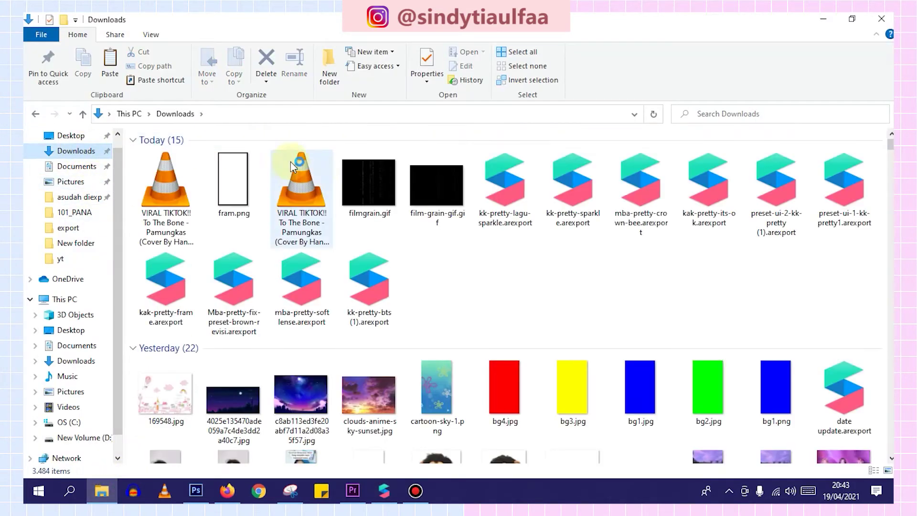
{"action": "left_click", "coordinate": [373, 202]}
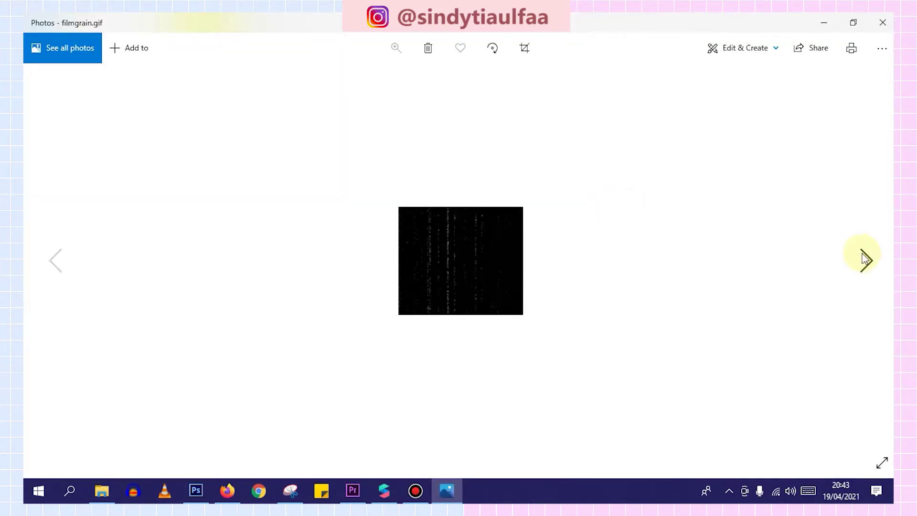
{"action": "left_click", "coordinate": [866, 259]}
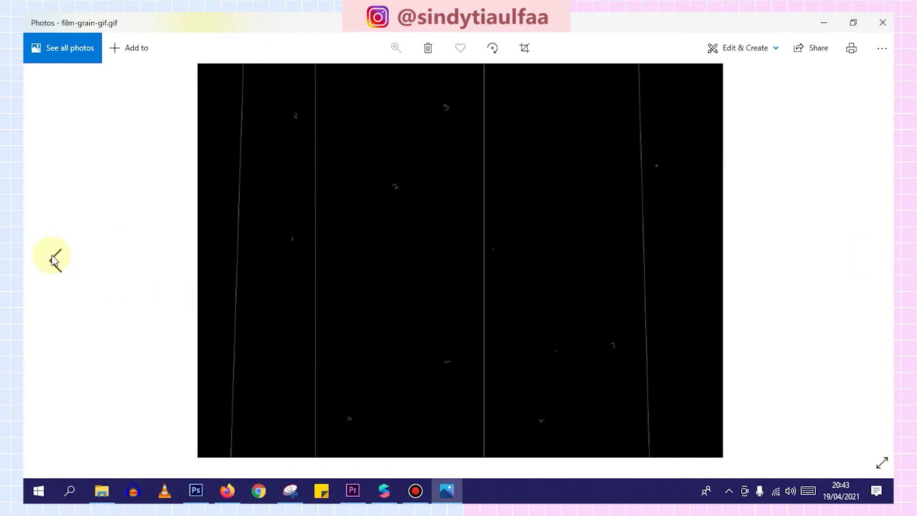
{"action": "left_click", "coordinate": [55, 260]}
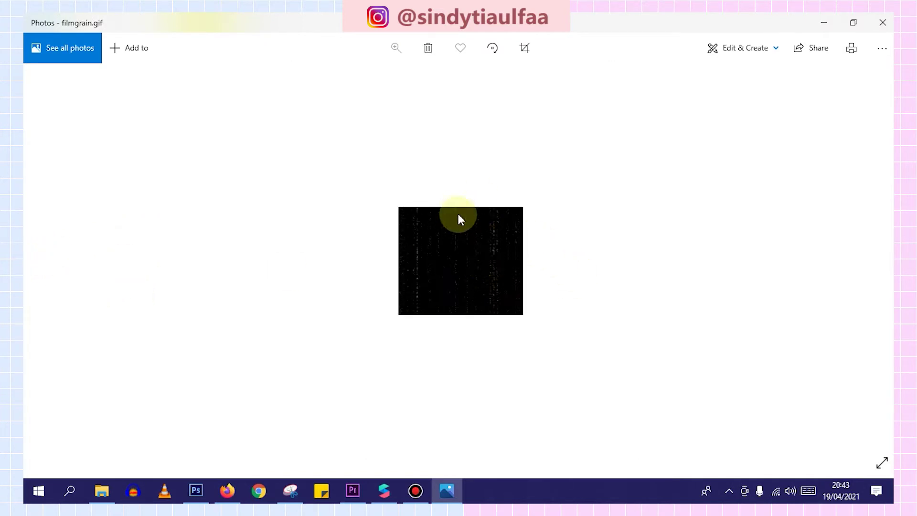
{"action": "left_click", "coordinate": [881, 19]}
- Switch to Premiere Pro and try to import filmgrain.gif from Downloads into the open project
{"action": "left_click", "coordinate": [352, 490]}
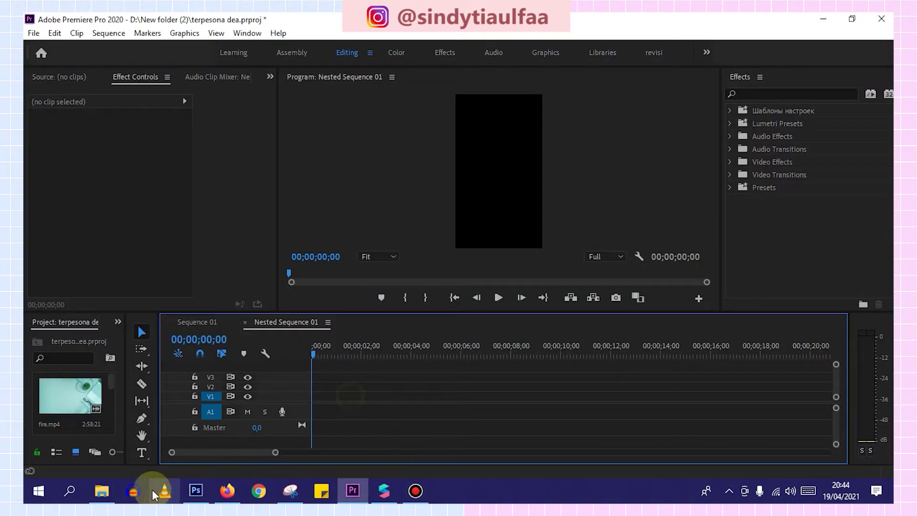
{"action": "left_click", "coordinate": [102, 491]}
{"action": "left_click_drag", "start_coordinate": [369, 184], "coordinate": [322, 399]}
{"action": "left_click", "coordinate": [102, 490]}
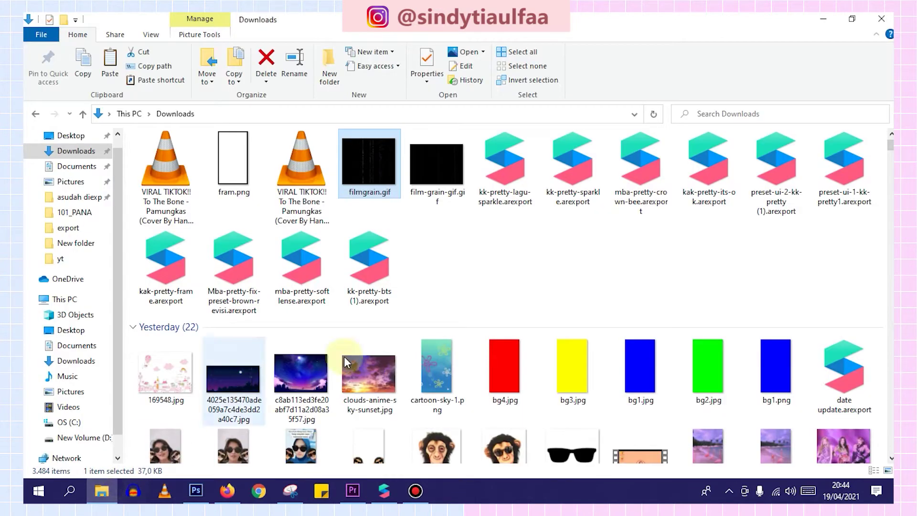
{"action": "left_click_drag", "start_coordinate": [437, 193], "coordinate": [59, 397]}
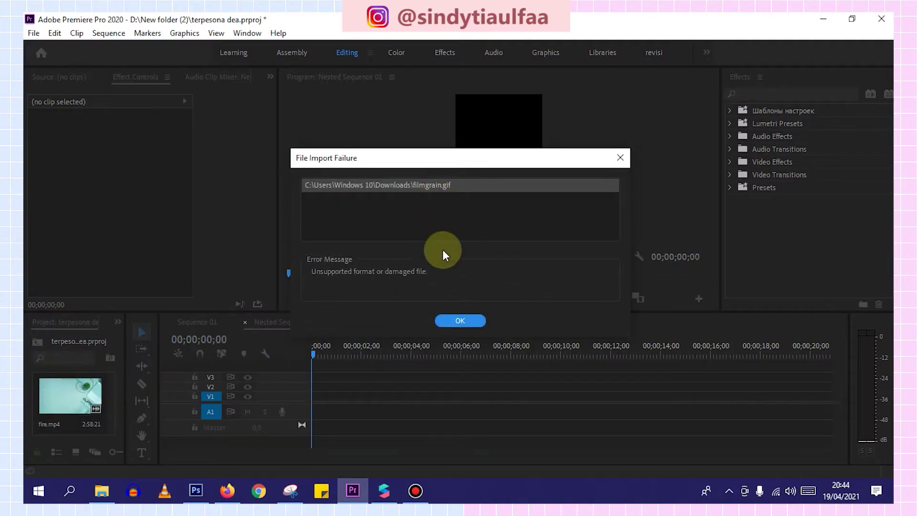
{"action": "left_click", "coordinate": [469, 320]}
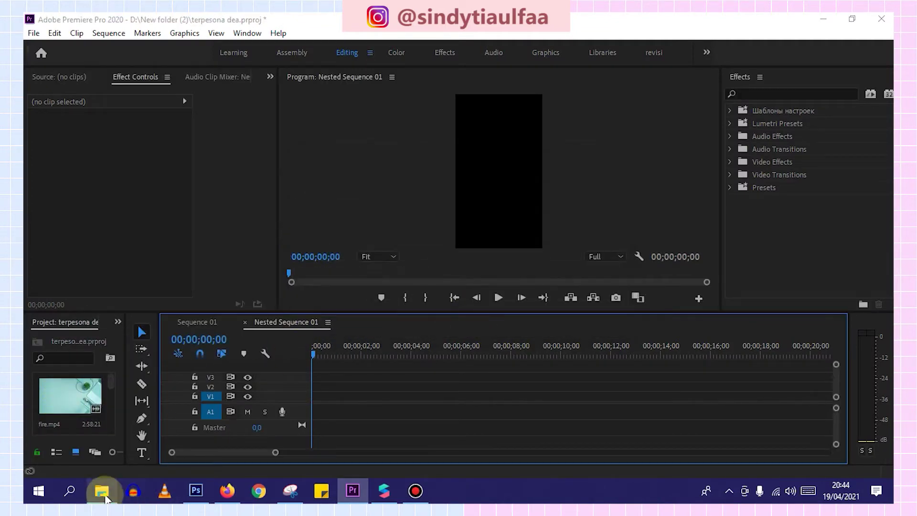
- Import film-grain-gif.gif from Downloads onto track V1 at the start of Nested Sequence 01, and select the clip with the playhead over it
{"action": "left_click", "coordinate": [102, 490]}
{"action": "left_click_drag", "start_coordinate": [435, 203], "coordinate": [310, 398]}
{"action": "left_click", "coordinate": [326, 346]}
{"action": "left_click", "coordinate": [332, 394]}
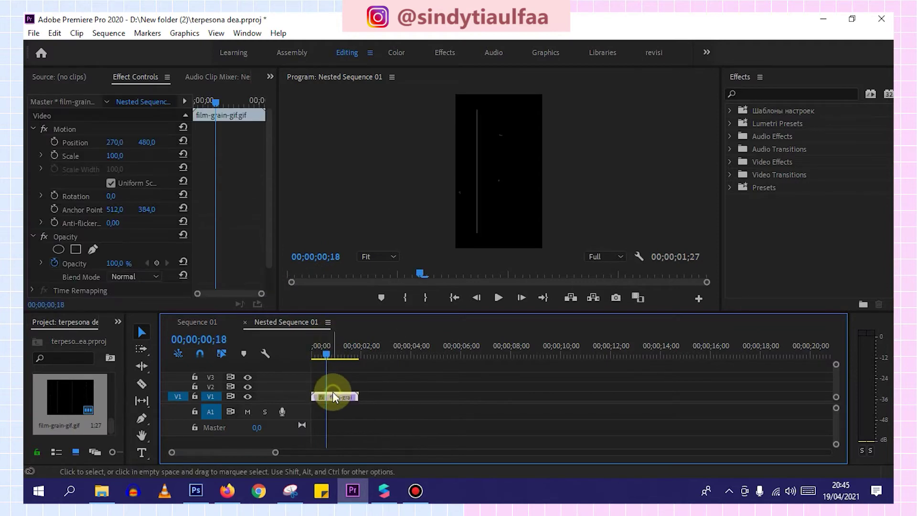
- Rotate the film grain clip by 90° and scale it to 98, and play the sequence to check it
{"action": "left_click", "coordinate": [108, 127]}
{"action": "left_click", "coordinate": [116, 196]}
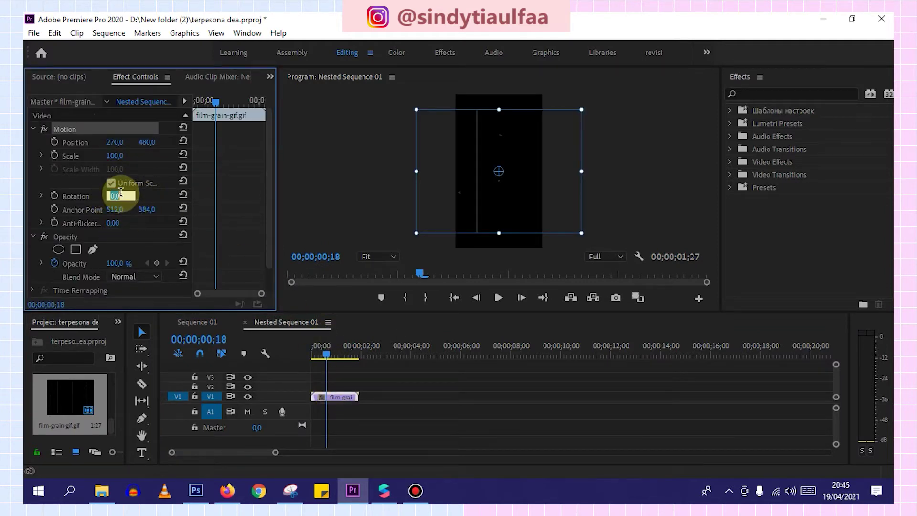
{"action": "type", "text": "90"}
{"action": "key", "text": "Return"}
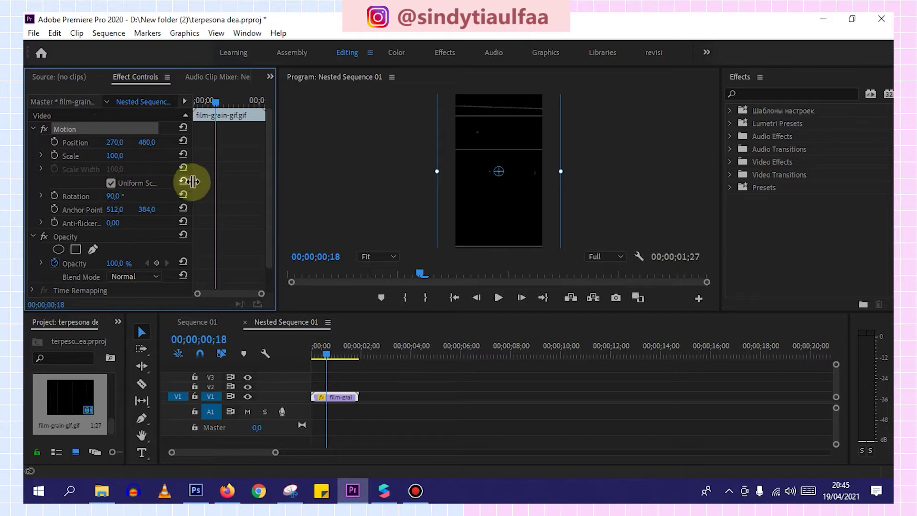
{"action": "left_click_drag", "start_coordinate": [129, 156], "coordinate": [124, 156]}
{"action": "key", "text": "space"}
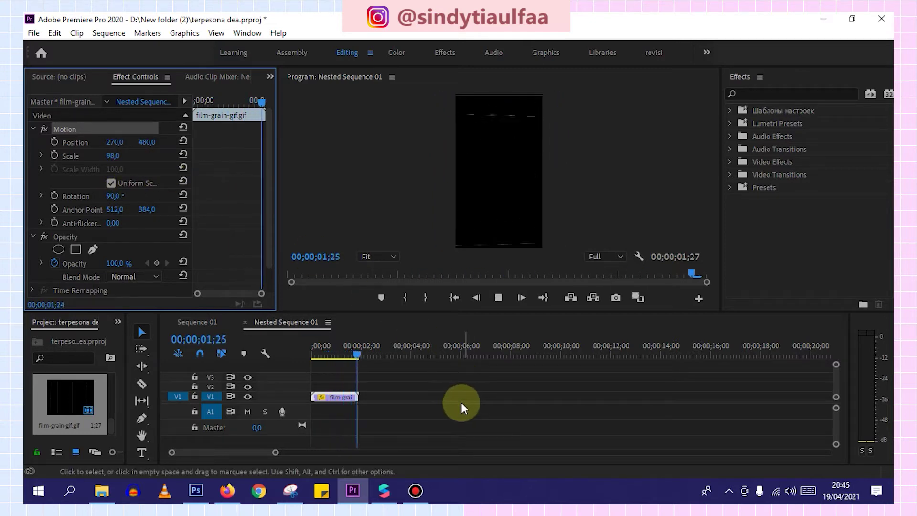
{"action": "left_click", "coordinate": [387, 360]}
{"action": "key", "text": "space"}
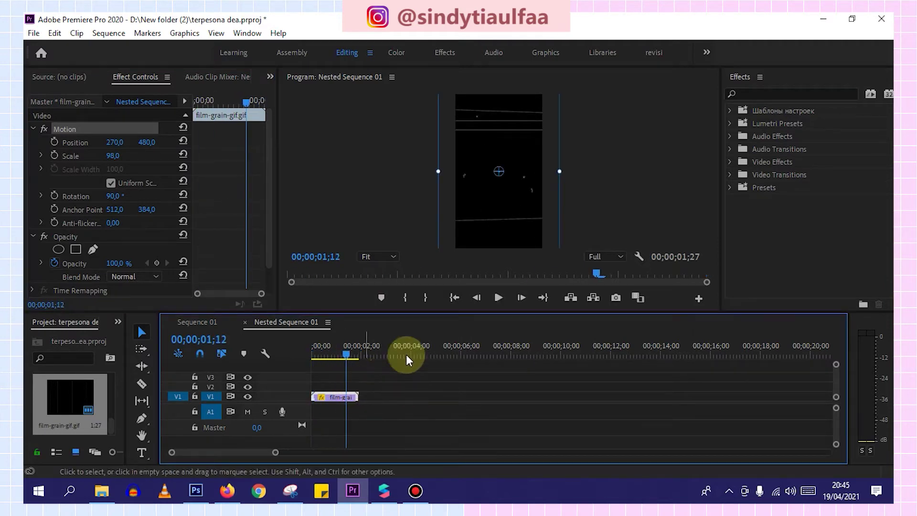
- Export Nested Sequence 01 as H.264 with the Match Source - High bitrate preset to Nested Sequence 01_12.mp4 in Downloads
{"action": "key", "text": "ctrl+m"}
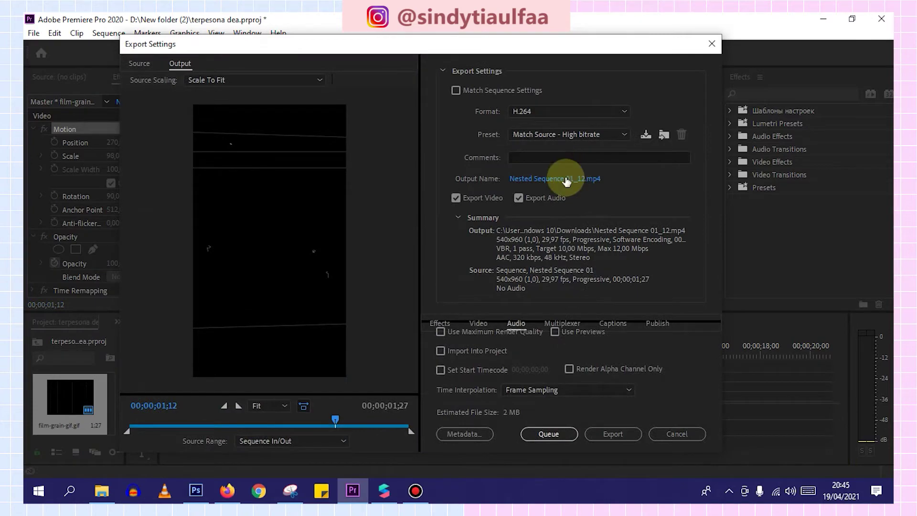
{"action": "left_click", "coordinate": [562, 180]}
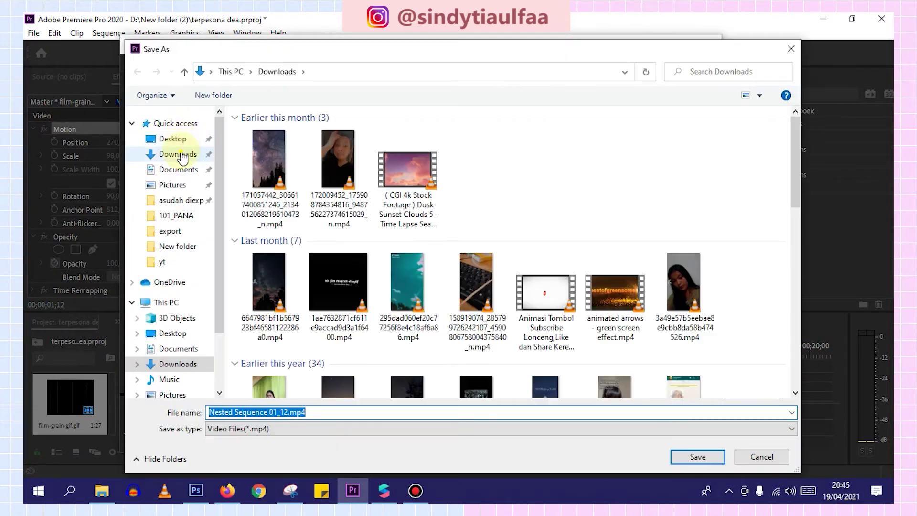
{"action": "left_click", "coordinate": [696, 456]}
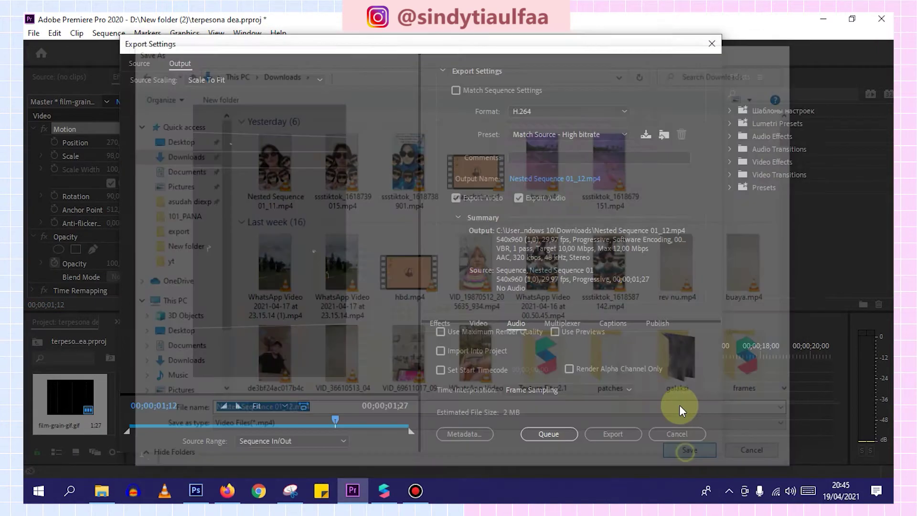
{"action": "left_click", "coordinate": [623, 436]}
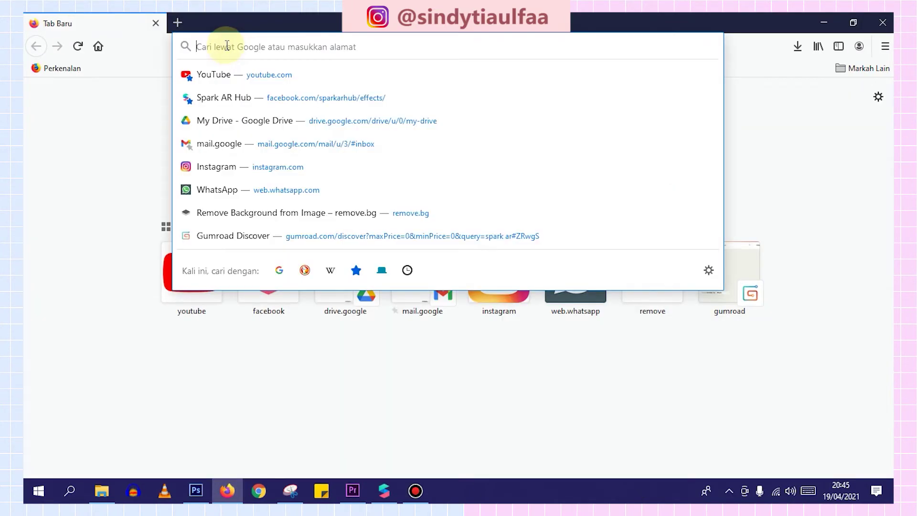
- Switch to Firefox, open online-convert.com's MP4 to JPG converter, and upload Nested Sequence 01_12.mp4 from Downloads
{"action": "type", "text": "mp4 to"}
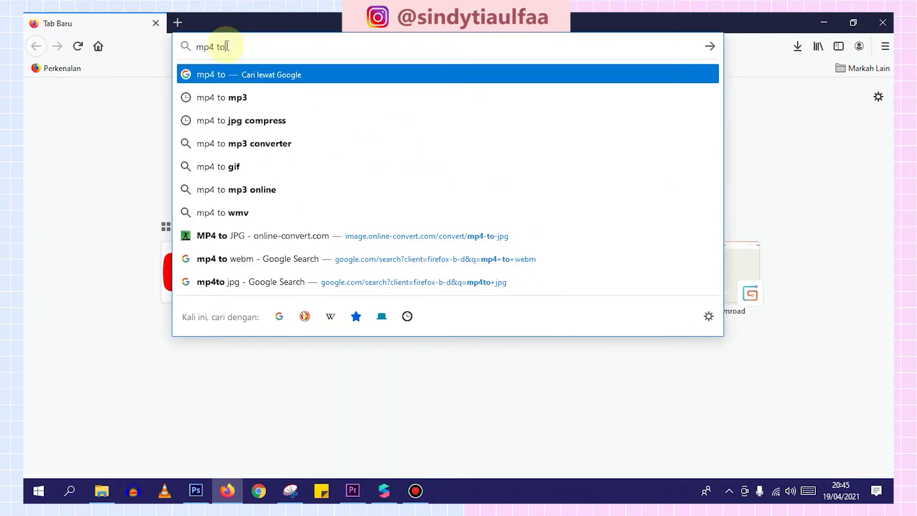
{"action": "left_click", "coordinate": [262, 235]}
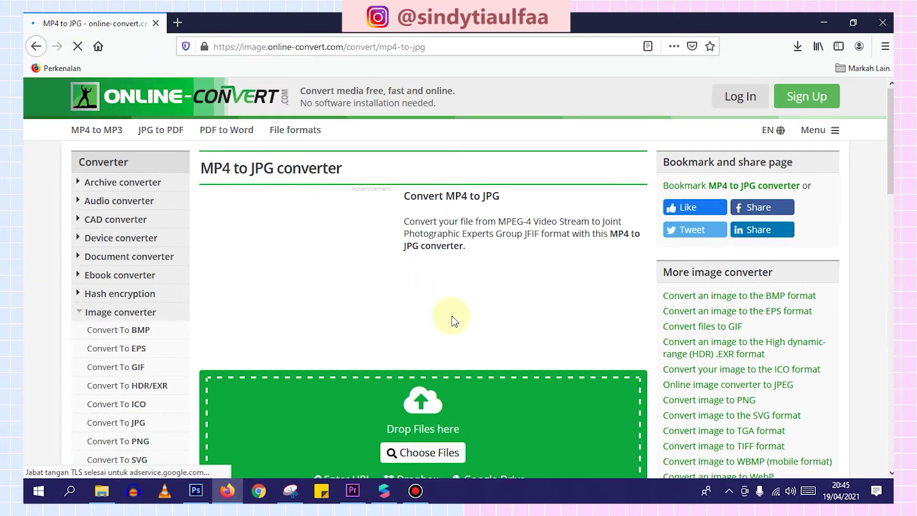
{"action": "scroll", "coordinate": [449, 319], "scroll_direction": "down", "scroll_amount": 3}
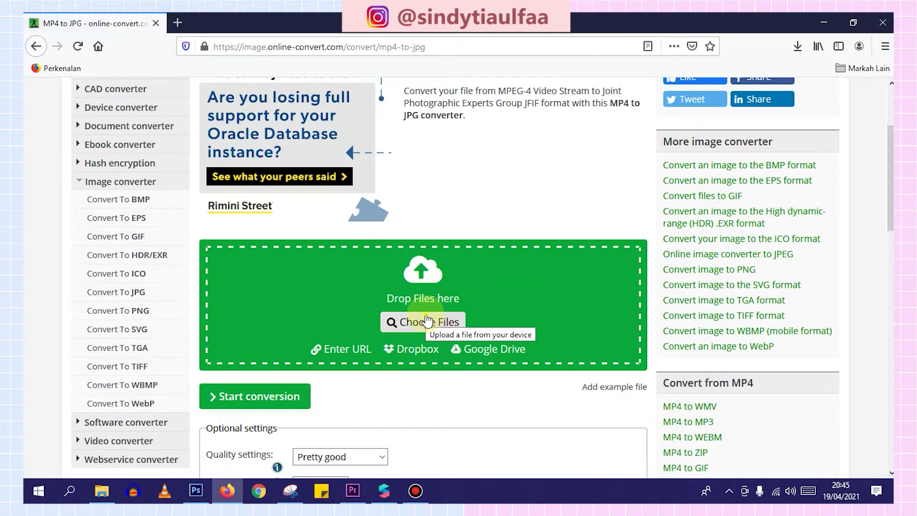
{"action": "left_click", "coordinate": [428, 321]}
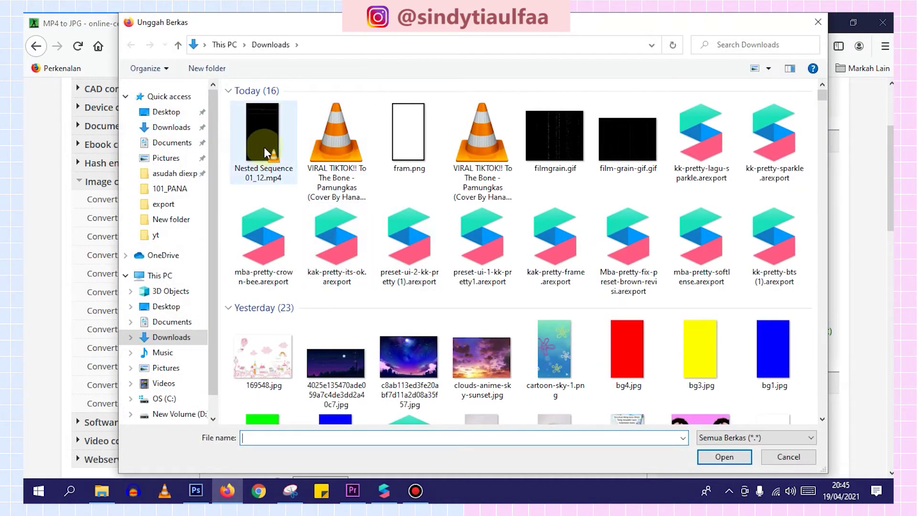
{"action": "double_click", "coordinate": [257, 138]}
{"action": "scroll", "coordinate": [433, 320], "scroll_direction": "down", "scroll_amount": 2}
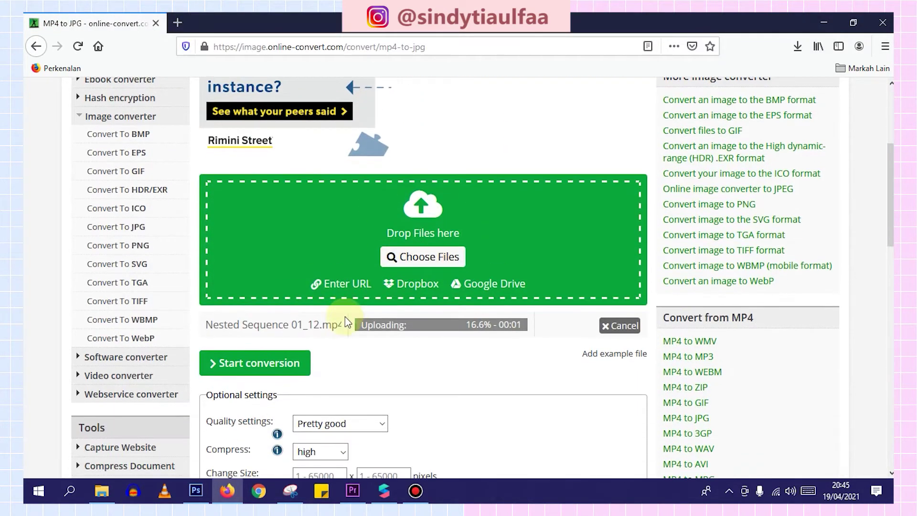
{"action": "scroll", "coordinate": [368, 305], "scroll_direction": "down", "scroll_amount": 2}
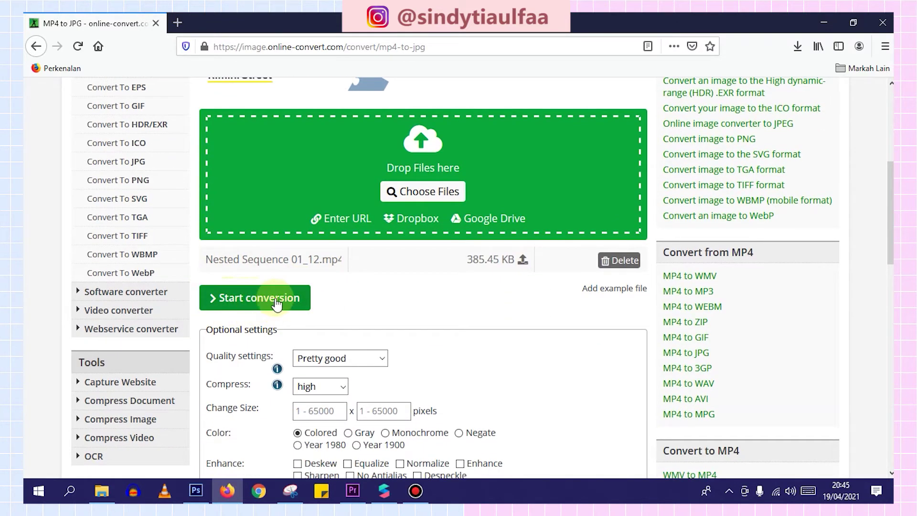
- Set the conversion quality to Best compression and Compress to best, and start the conversion
{"action": "scroll", "coordinate": [302, 300], "scroll_direction": "down", "scroll_amount": 4}
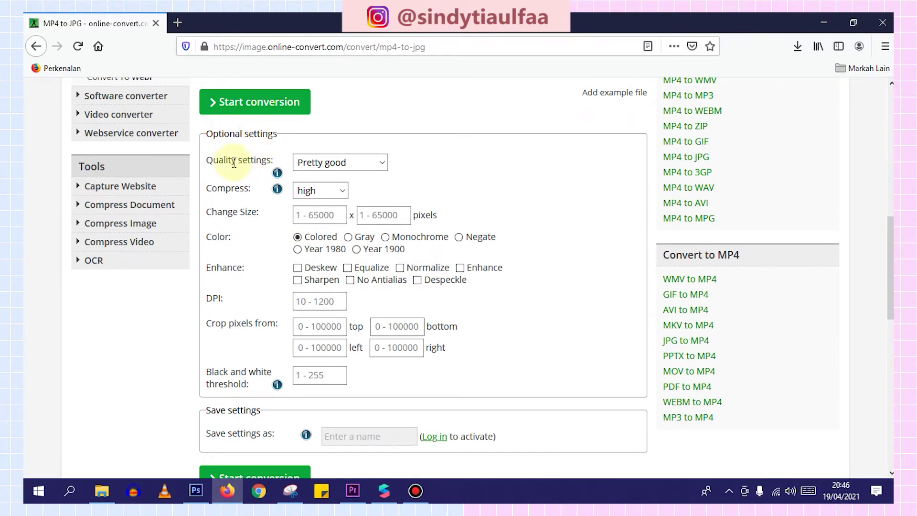
{"action": "left_click", "coordinate": [325, 168]}
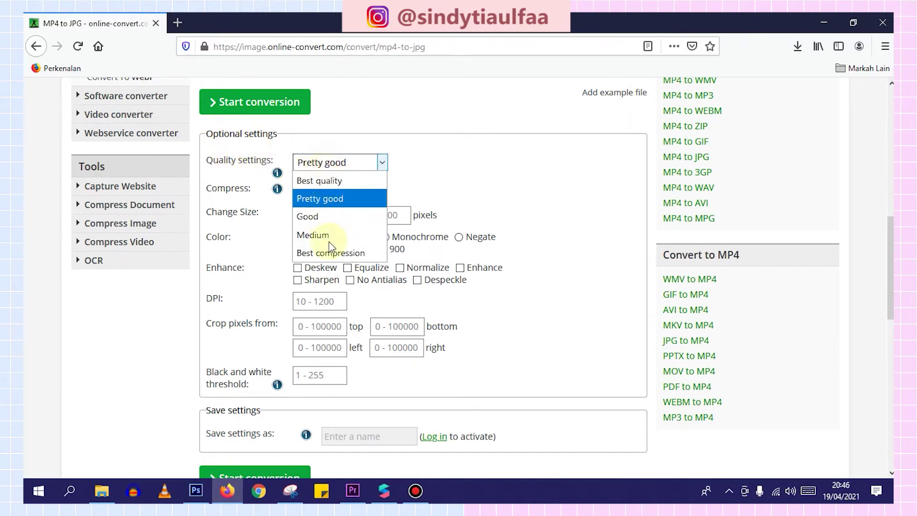
{"action": "left_click", "coordinate": [339, 254]}
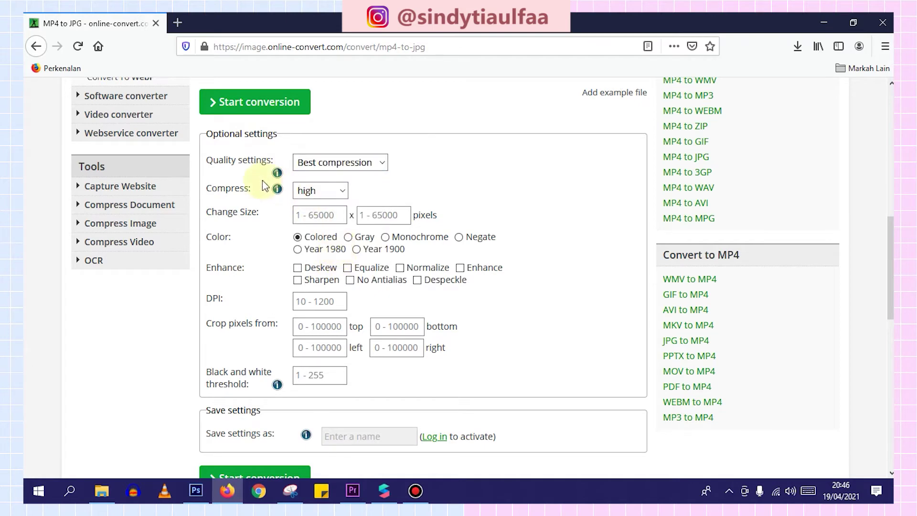
{"action": "left_click", "coordinate": [319, 196]}
{"action": "left_click", "coordinate": [307, 282]}
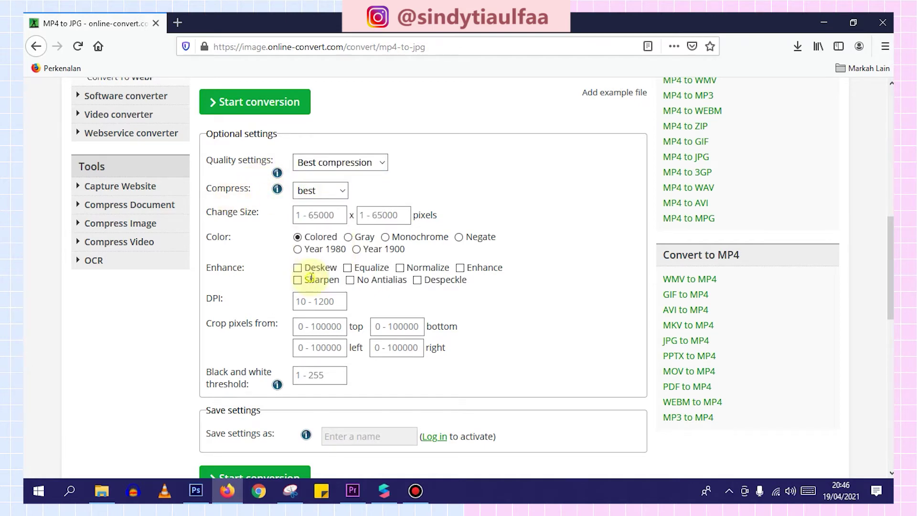
{"action": "scroll", "coordinate": [281, 277], "scroll_direction": "down", "scroll_amount": 4}
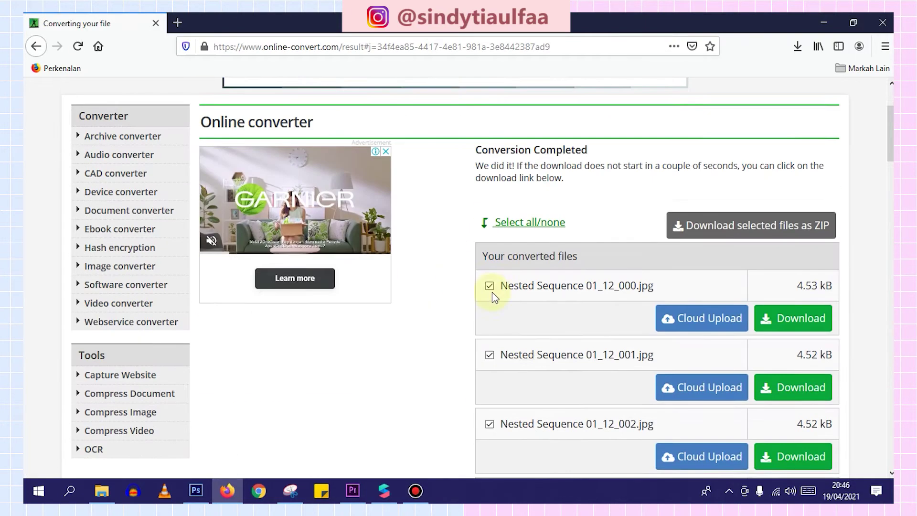
- Download all the converted JPG frames together as a ZIP file
{"action": "scroll", "coordinate": [525, 305], "scroll_direction": "down", "scroll_amount": 7}
{"action": "scroll", "coordinate": [554, 314], "scroll_direction": "down", "scroll_amount": 20}
{"action": "scroll", "coordinate": [552, 313], "scroll_direction": "up", "scroll_amount": 6}
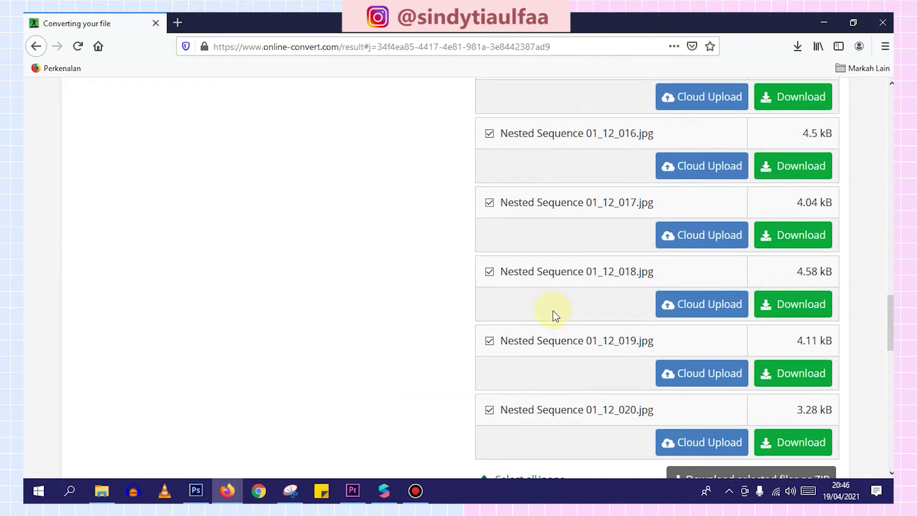
{"action": "scroll", "coordinate": [552, 314], "scroll_direction": "down", "scroll_amount": 5}
{"action": "left_click", "coordinate": [752, 234]}
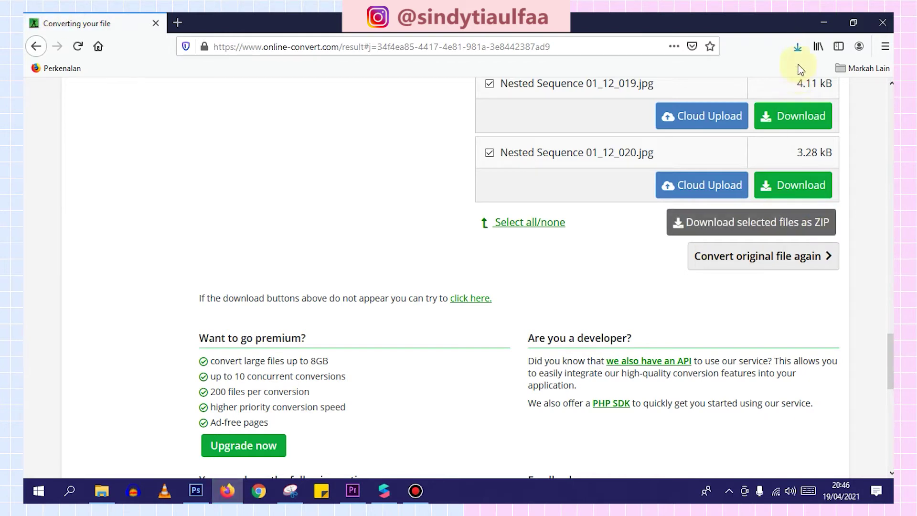
- Show the downloaded ZIP in File Explorer and move it into a new folder inside Downloads
{"action": "left_click", "coordinate": [793, 43]}
{"action": "left_click", "coordinate": [785, 80]}
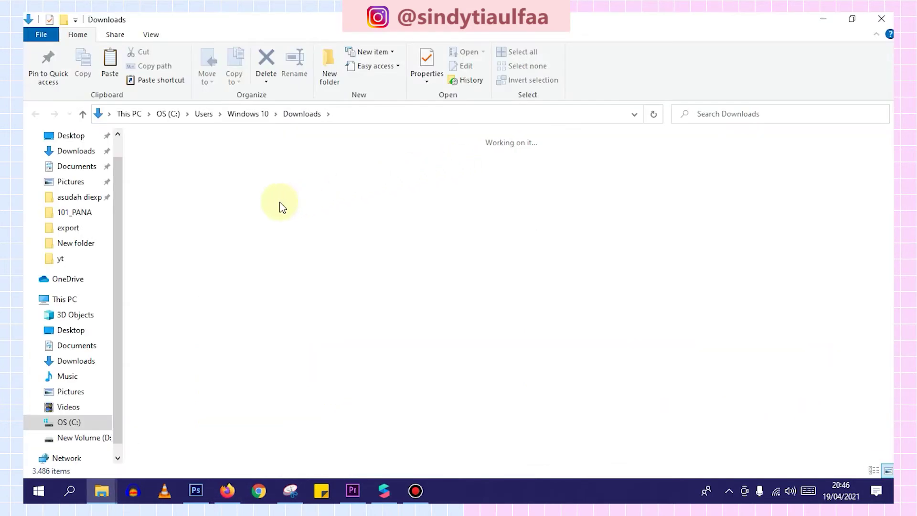
{"action": "left_click", "coordinate": [333, 74]}
{"action": "left_click_drag", "start_coordinate": [169, 181], "coordinate": [542, 282]}
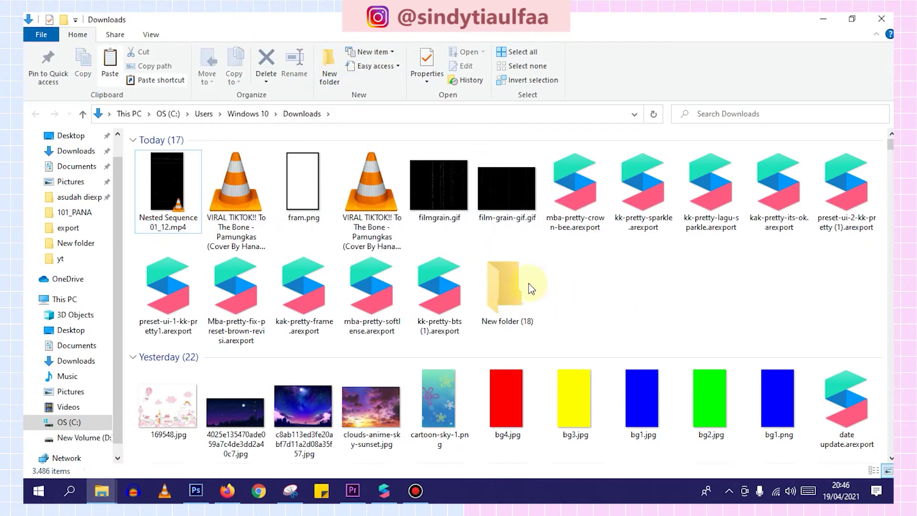
- Extract Nested Sequence 01_12_000.zip inside New folder (18)
{"action": "double_click", "coordinate": [524, 299]}
{"action": "left_click", "coordinate": [201, 158]}
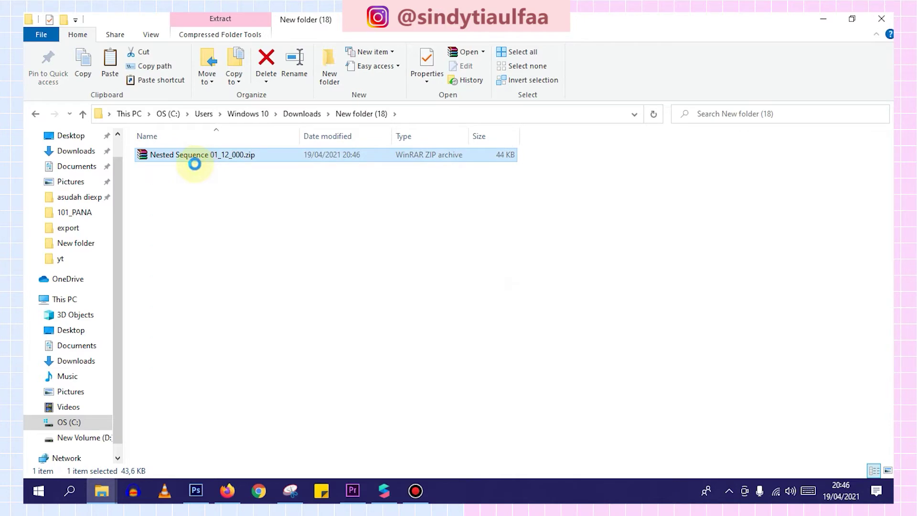
{"action": "right_click", "coordinate": [195, 163]}
{"action": "left_click", "coordinate": [267, 231]}
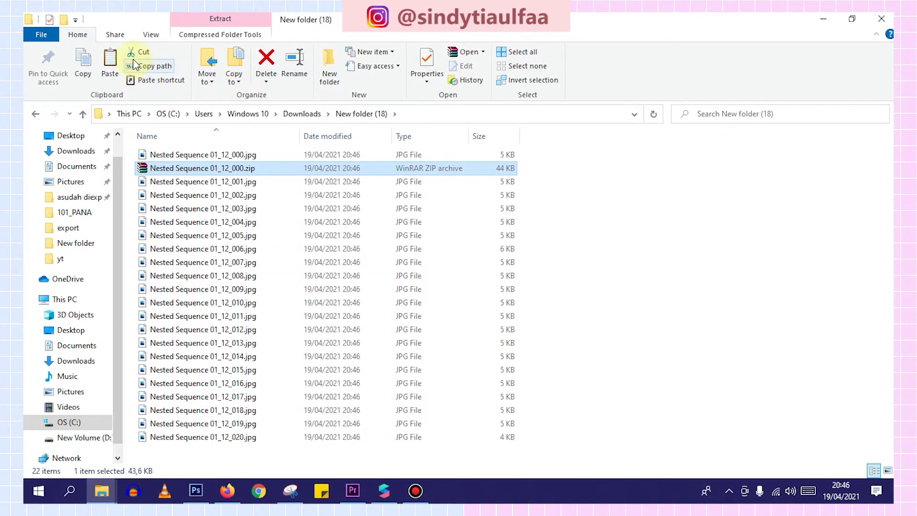
- Display the folder's files as large icons and delete the ZIP archive
{"action": "left_click", "coordinate": [151, 35]}
{"action": "left_click", "coordinate": [217, 53]}
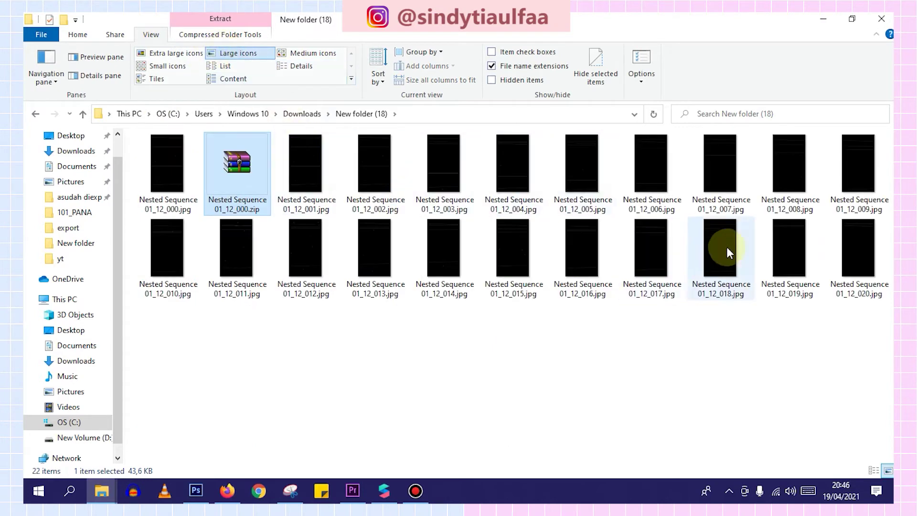
{"action": "key", "text": "Delete"}
- Import the frames Nested Sequence 01_12_000.jpg through 01_12_020.jpg from the folder into the Spark AR Studio project's assets
{"action": "left_click", "coordinate": [166, 159]}
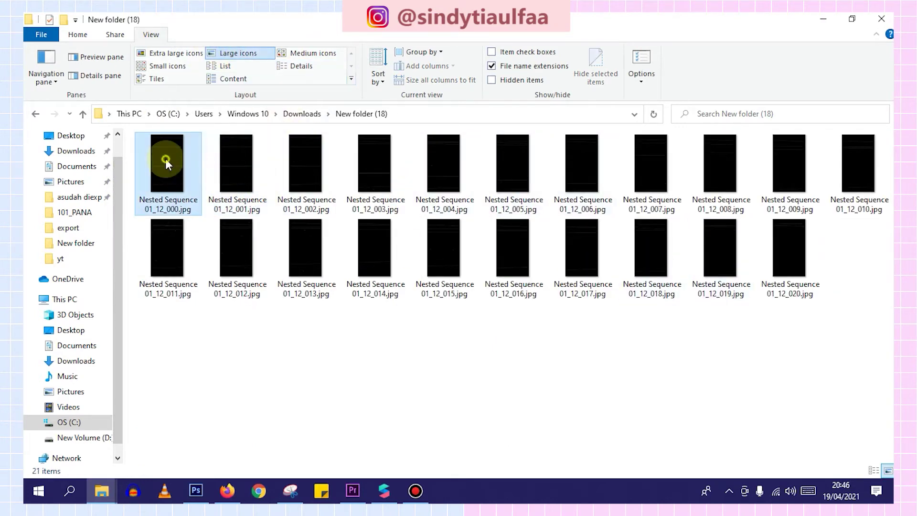
{"action": "left_click", "coordinate": [775, 242], "text": "shift"}
{"action": "left_click_drag", "start_coordinate": [366, 149], "coordinate": [109, 303]}
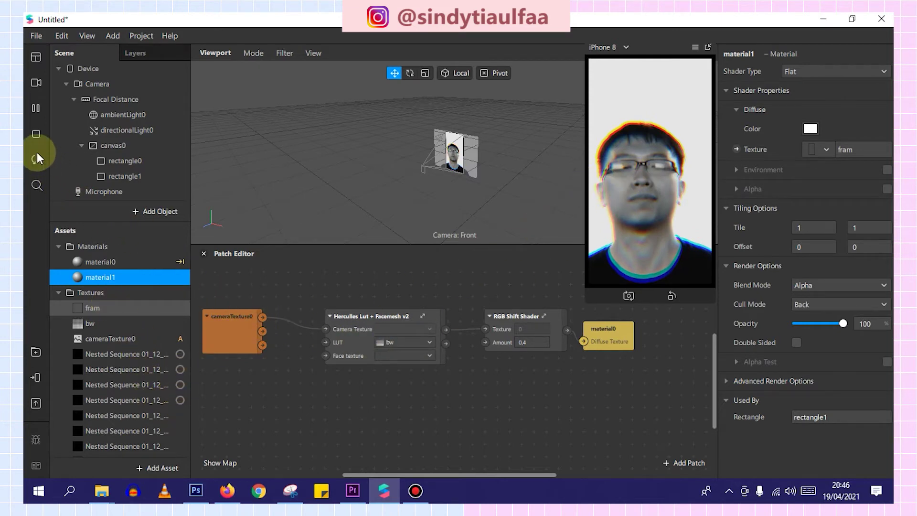
- Combine all the imported Nested Sequence textures into a Texture Sequence and enable No compression for it
{"action": "left_click", "coordinate": [122, 382], "text": "shift"}
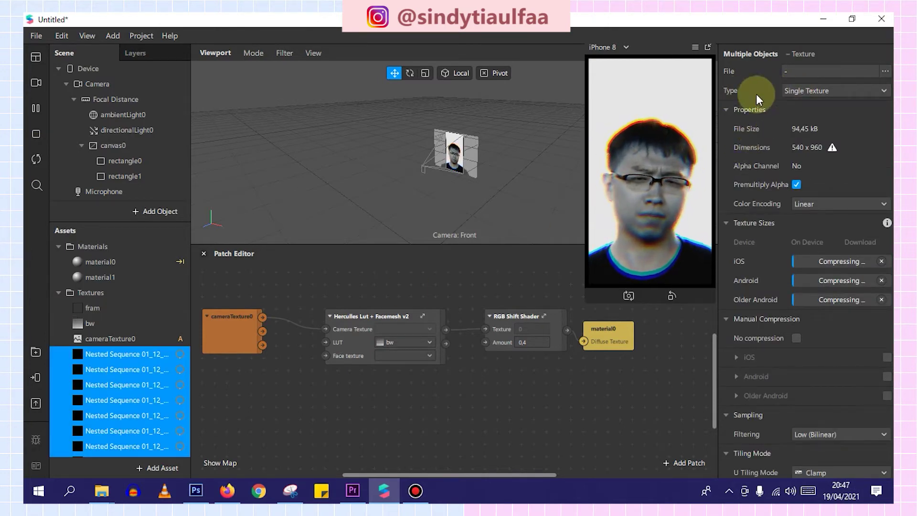
{"action": "left_click", "coordinate": [798, 89]}
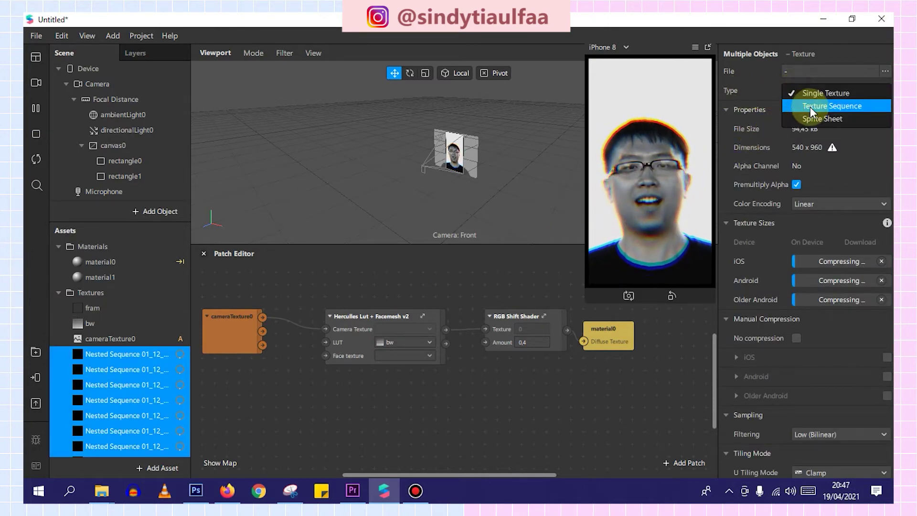
{"action": "left_click", "coordinate": [810, 107]}
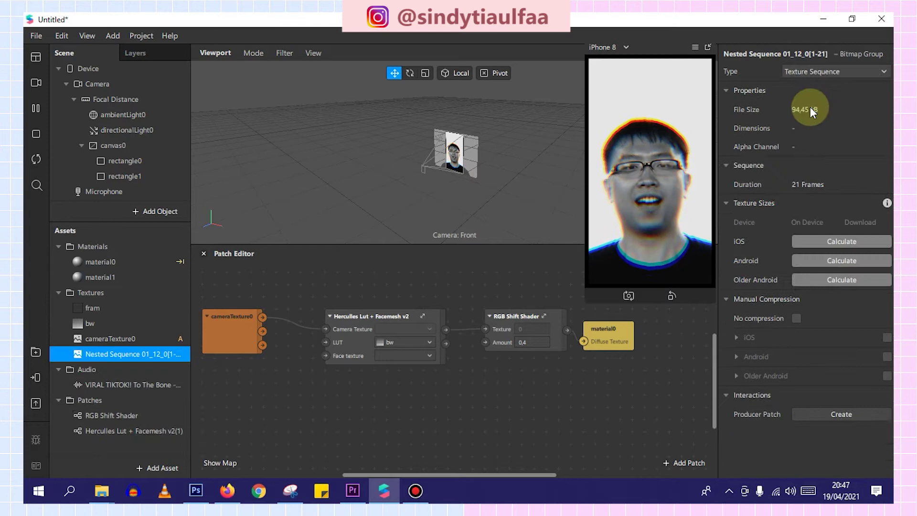
{"action": "left_click", "coordinate": [795, 319]}
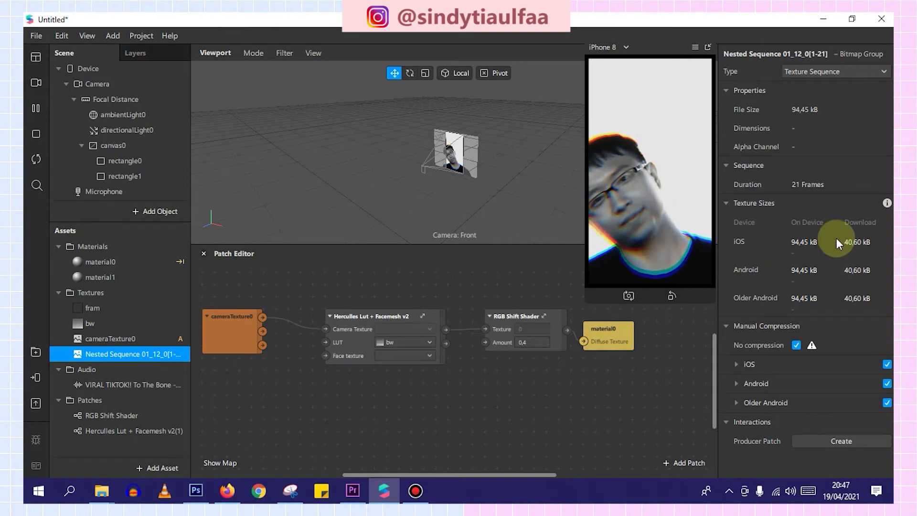
- Change the preview's real-time simulation to the video of the smiling person outdoors
{"action": "left_click", "coordinate": [36, 83]}
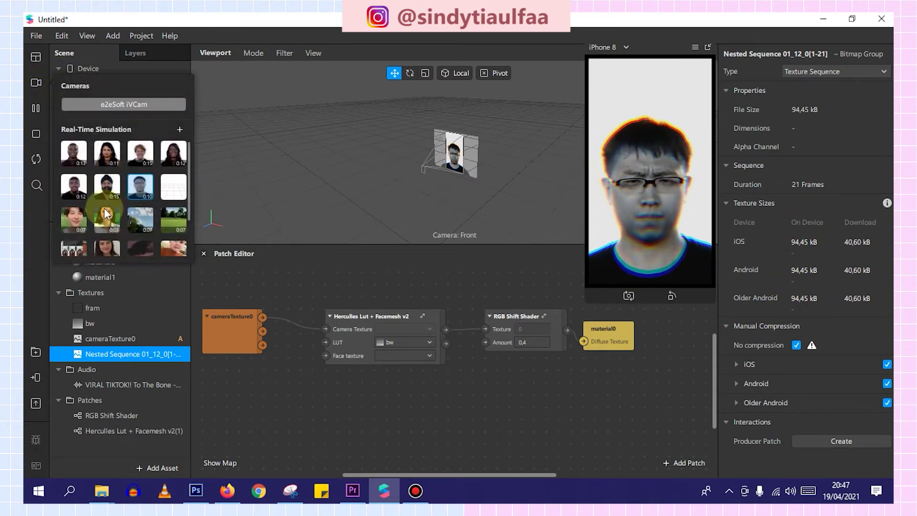
{"action": "left_click", "coordinate": [71, 221]}
{"action": "left_click", "coordinate": [410, 391]}
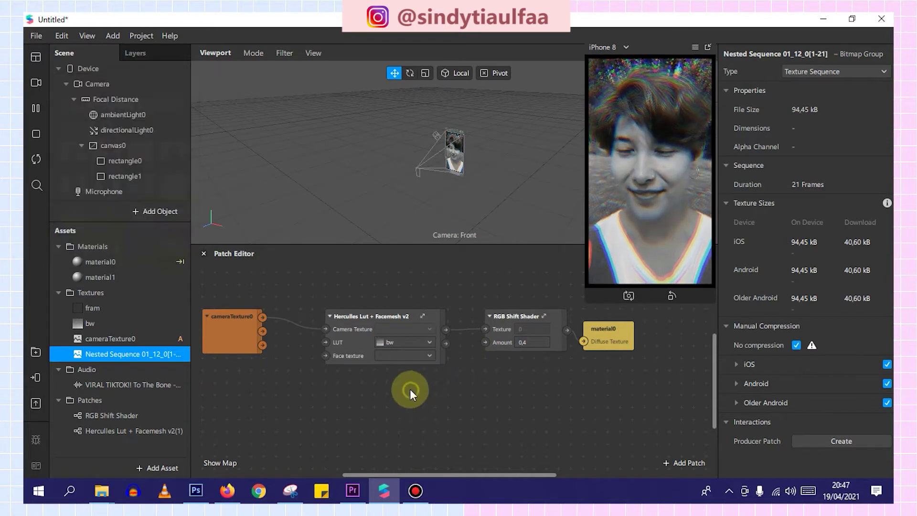
- Add a third rectangle to canvas0, make it fill the canvas width and height, and remove its pinning
{"action": "left_click", "coordinate": [127, 145]}
{"action": "right_click", "coordinate": [127, 145]}
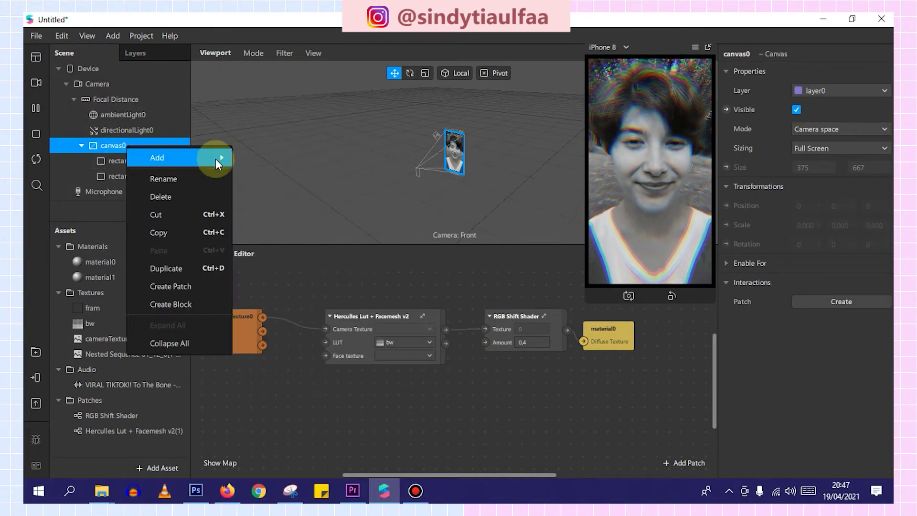
{"action": "mouse_move", "coordinate": [216, 159]}
{"action": "left_click", "coordinate": [328, 297]}
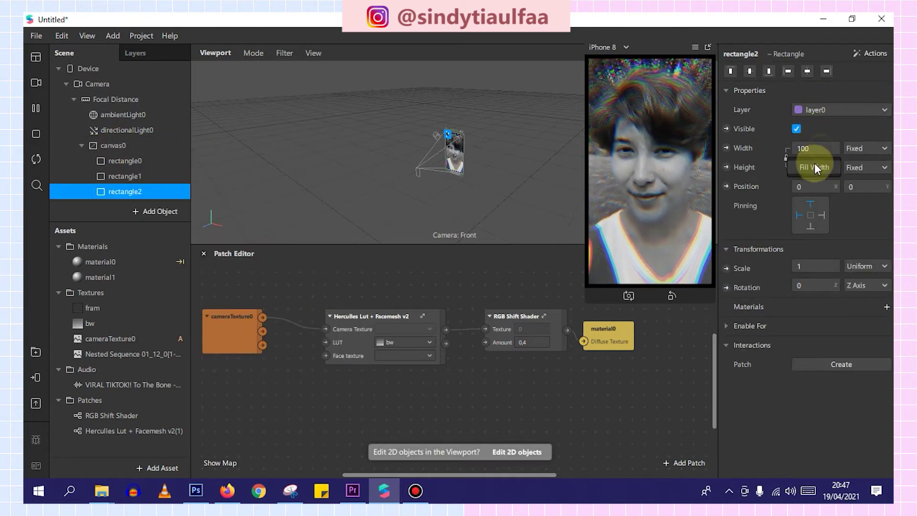
{"action": "left_click", "coordinate": [815, 165]}
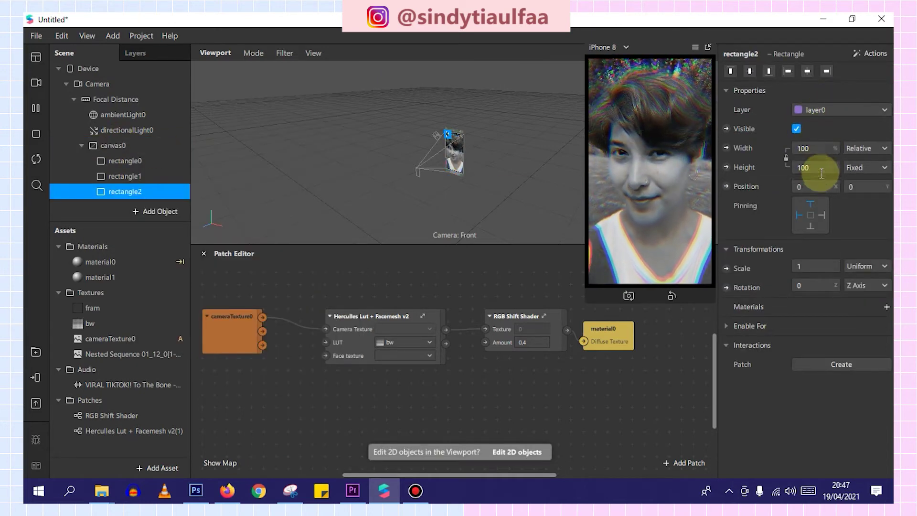
{"action": "left_click", "coordinate": [800, 216]}
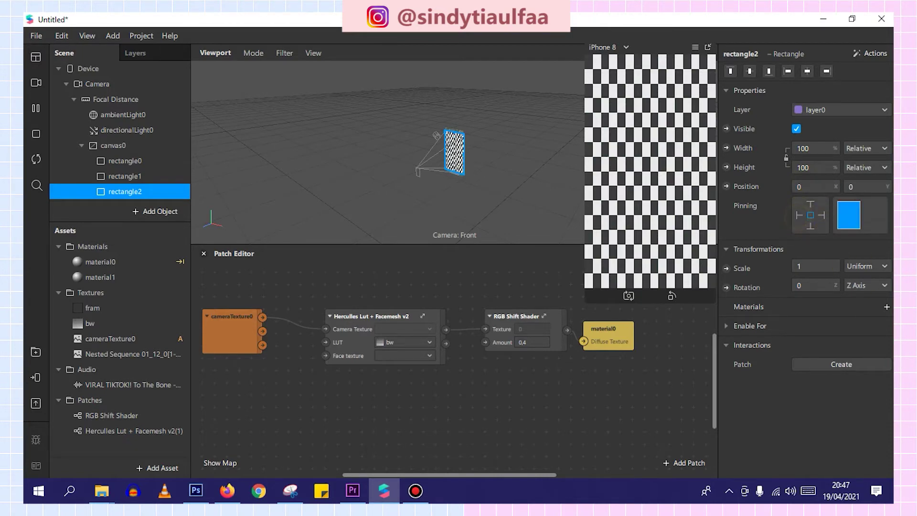
- Give rectangle2 a new material with the Flat shader and both Use Depth Test and Write to Depth disabled
{"action": "left_click", "coordinate": [886, 307]}
{"action": "left_click", "coordinate": [836, 365]}
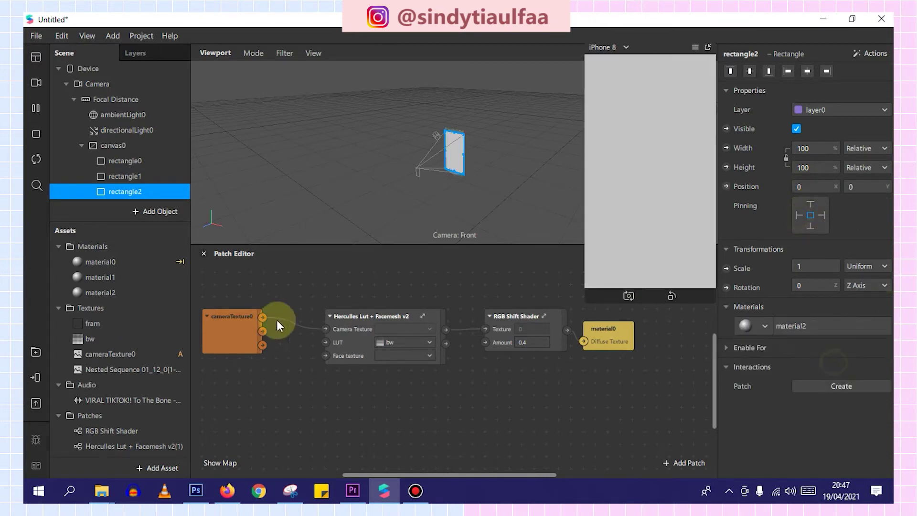
{"action": "left_click", "coordinate": [153, 293]}
{"action": "left_click", "coordinate": [821, 70]}
{"action": "left_click", "coordinate": [815, 74]}
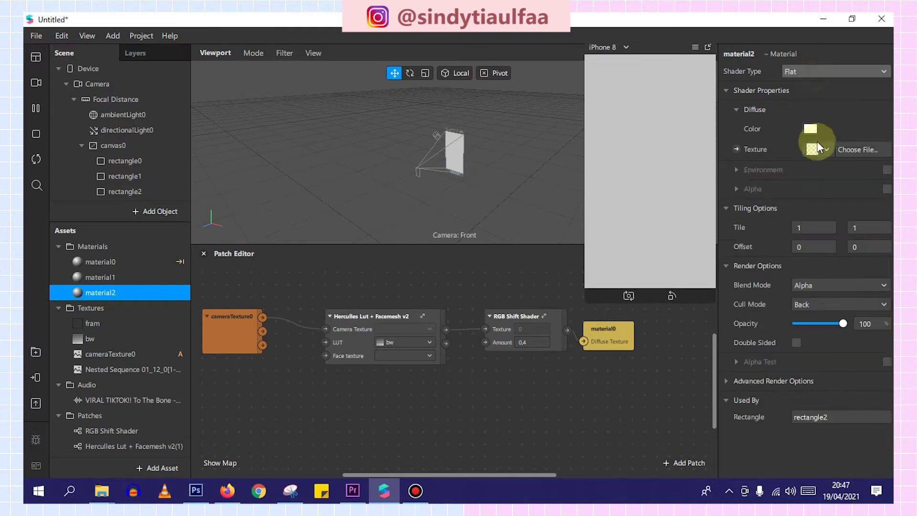
{"action": "left_click", "coordinate": [726, 382]}
{"action": "left_click", "coordinate": [797, 419]}
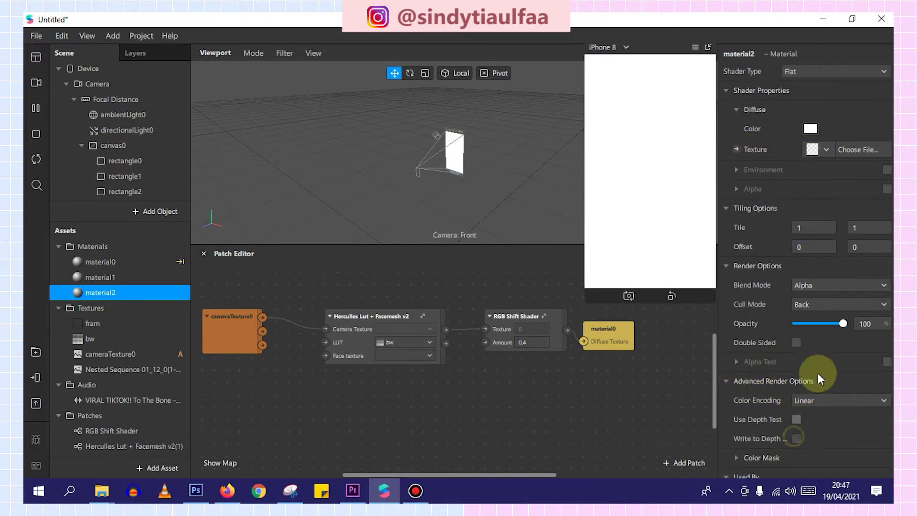
- Assign material2 a new animation sequence that uses the Nested Sequence 01_12_0[1-21] texture and plays at 10 FPS
{"action": "left_click", "coordinate": [824, 156]}
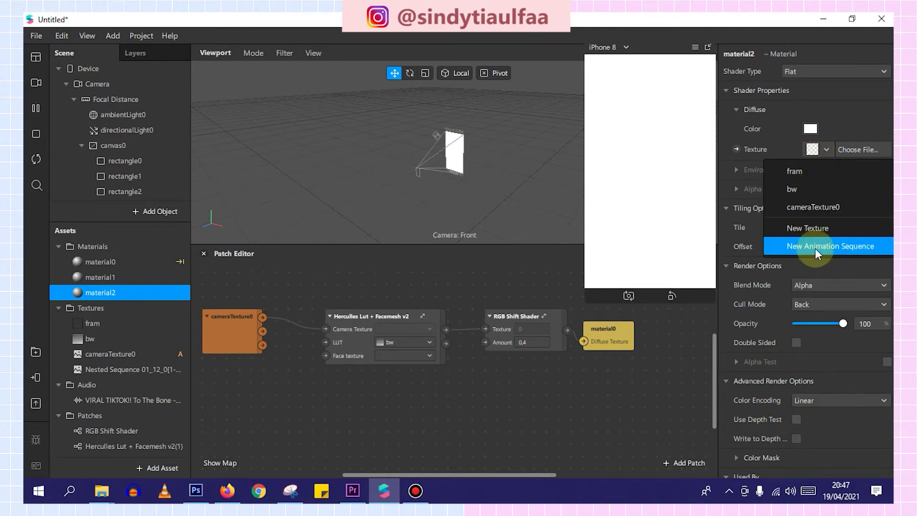
{"action": "left_click", "coordinate": [863, 246]}
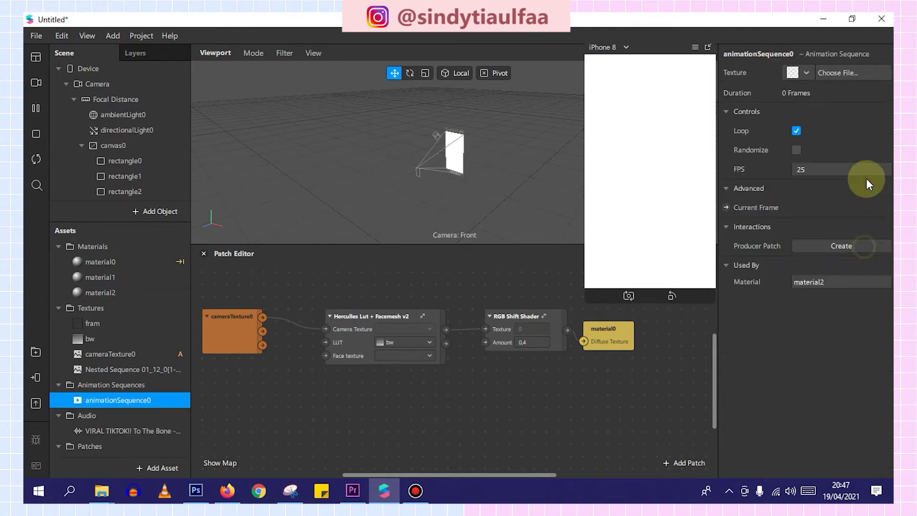
{"action": "left_click", "coordinate": [800, 75]}
{"action": "left_click", "coordinate": [798, 93]}
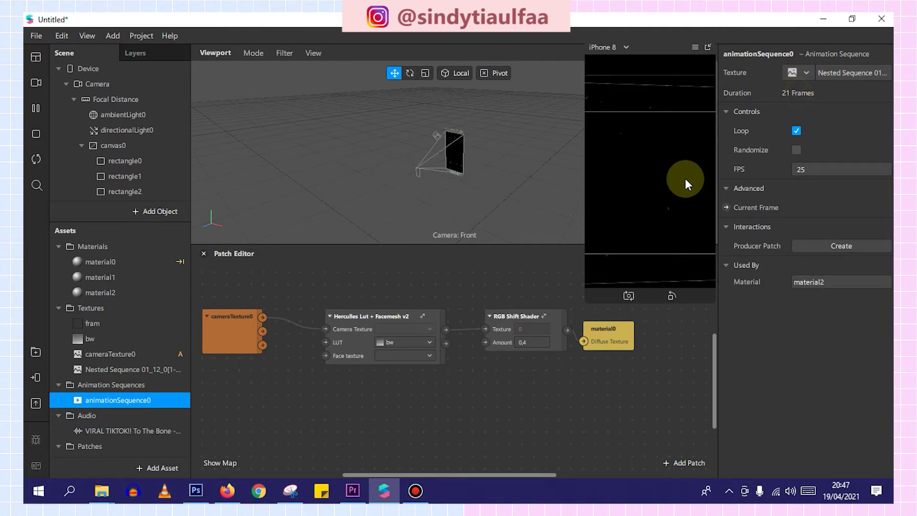
{"action": "left_click", "coordinate": [825, 167]}
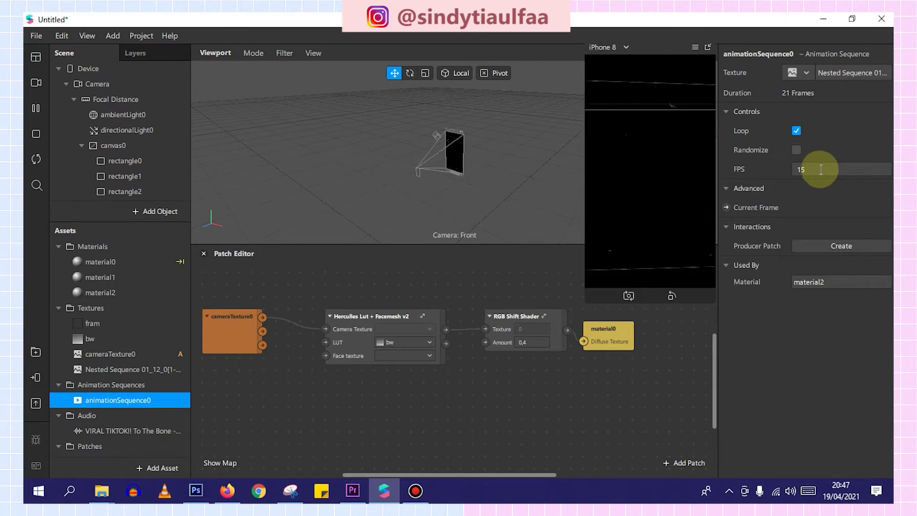
{"action": "left_click", "coordinate": [821, 169]}
{"action": "type", "text": "10"}
{"action": "key", "text": "Return"}
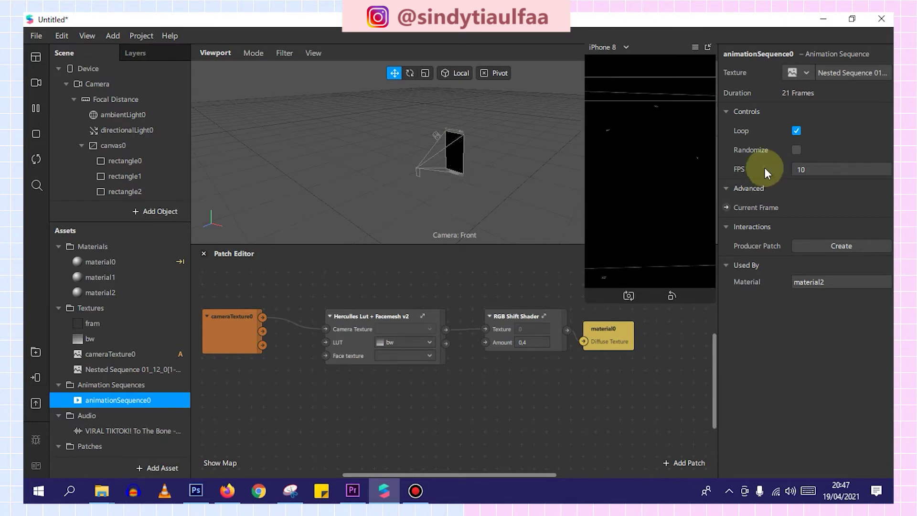
- Set material2's blend mode to Screen and move rectangle2 between rectangle0 and rectangle1 in the scene hierarchy
{"action": "left_click", "coordinate": [115, 293]}
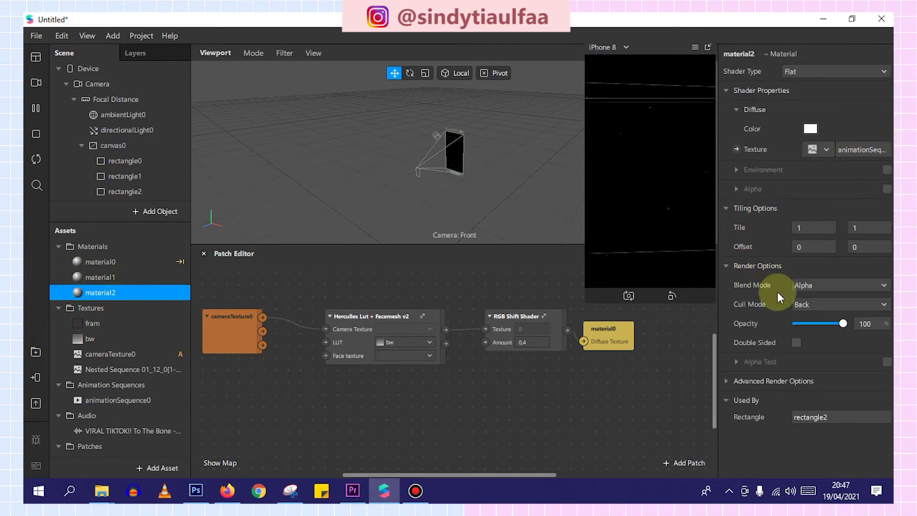
{"action": "left_click", "coordinate": [818, 285]}
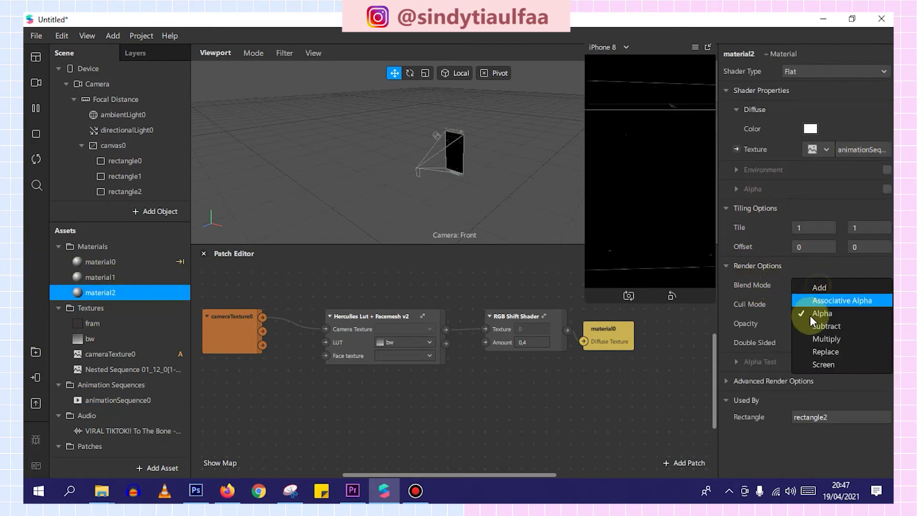
{"action": "left_click", "coordinate": [827, 364]}
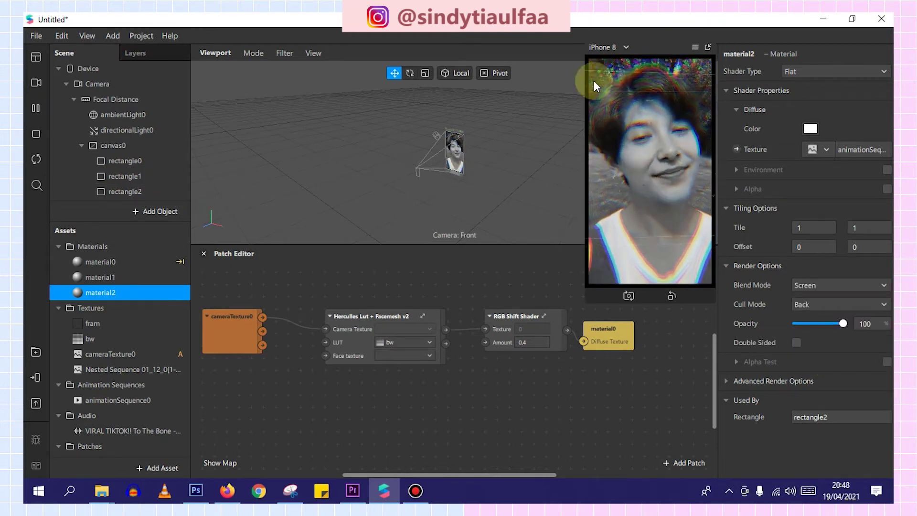
{"action": "scroll", "coordinate": [143, 170], "scroll_direction": "down", "scroll_amount": 1}
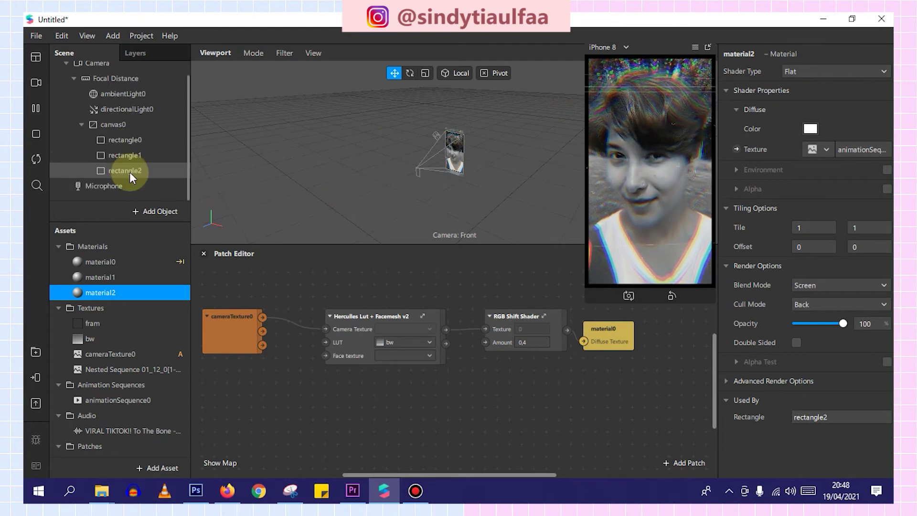
{"action": "left_click_drag", "start_coordinate": [159, 181], "coordinate": [164, 151]}
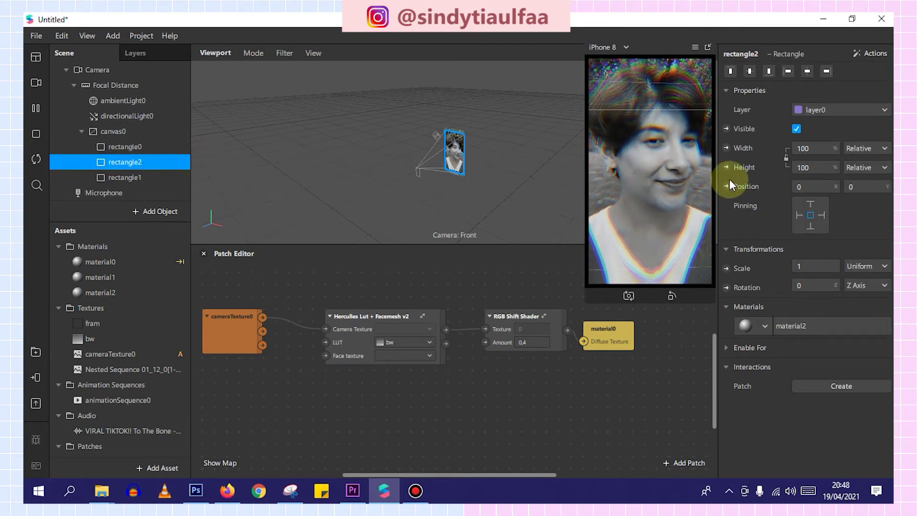
- Add an audio playback controller to the assets and assign it the imported "VIRAL TIKTOK!! To The Bone" audio
{"action": "scroll", "coordinate": [119, 382], "scroll_direction": "down", "scroll_amount": 2}
{"action": "left_click", "coordinate": [149, 467]}
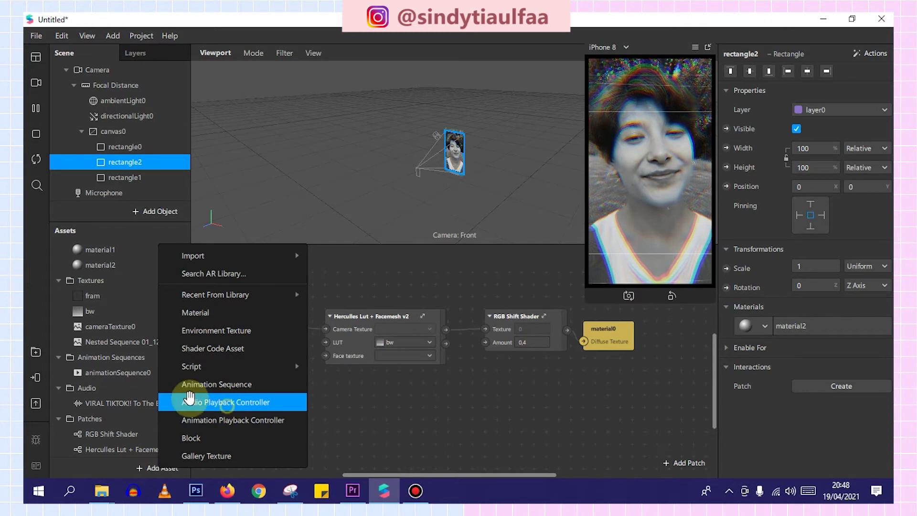
{"action": "left_click", "coordinate": [223, 402]}
{"action": "left_click", "coordinate": [806, 69]}
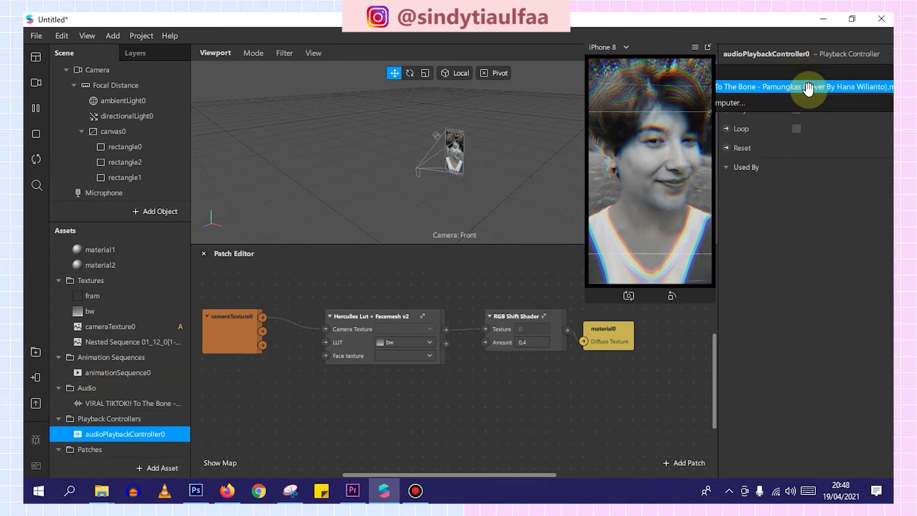
{"action": "left_click", "coordinate": [808, 88]}
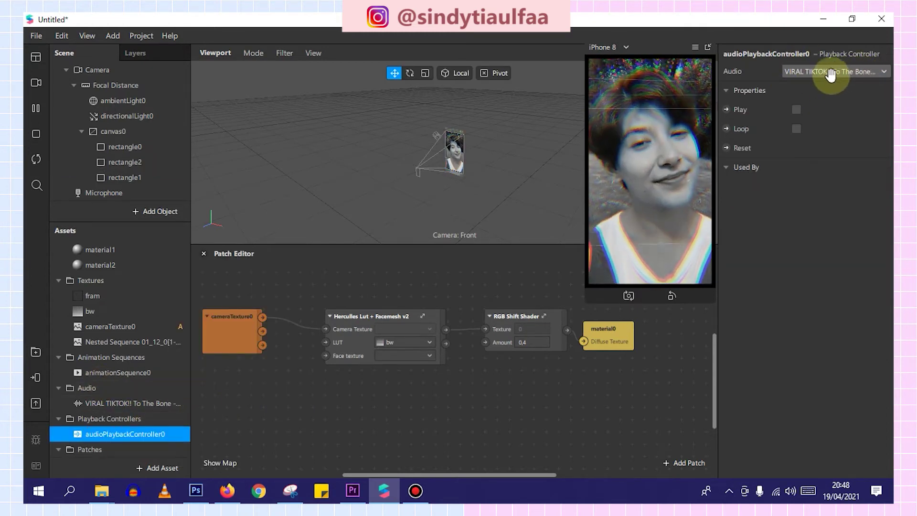
- Insert a speaker into the scene and set its audio source to audioPlaybackController0
{"action": "left_click", "coordinate": [142, 211]}
{"action": "scroll", "coordinate": [71, 401], "scroll_direction": "down", "scroll_amount": 5}
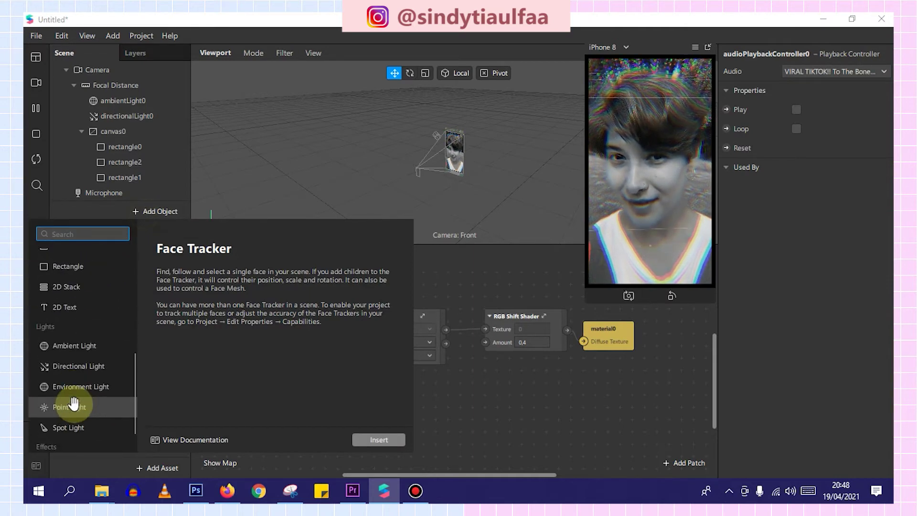
{"action": "left_click", "coordinate": [72, 422]}
{"action": "left_click", "coordinate": [375, 439]}
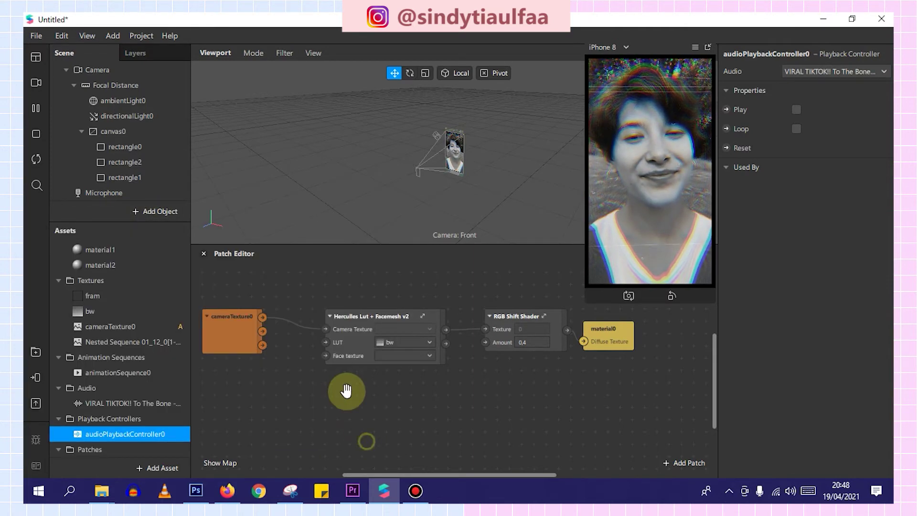
{"action": "left_click", "coordinate": [848, 128]}
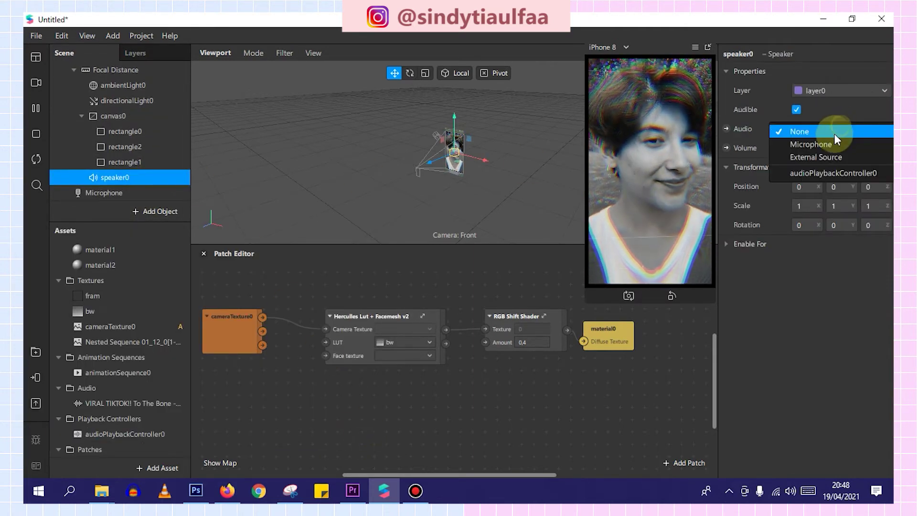
{"action": "left_click", "coordinate": [824, 173]}
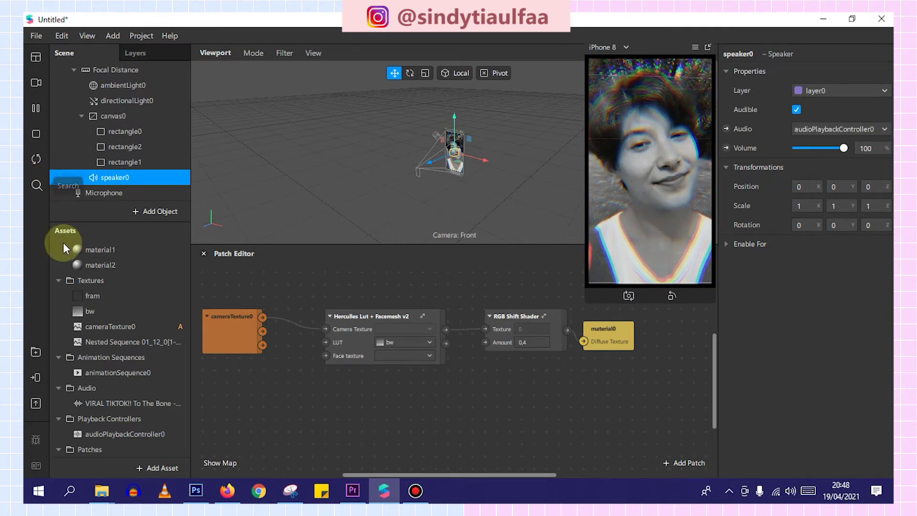
- Restart the preview and test the music by turning audioPlaybackController0's Play option on and off again
{"action": "left_click", "coordinate": [39, 159]}
{"action": "double_click", "coordinate": [128, 434]}
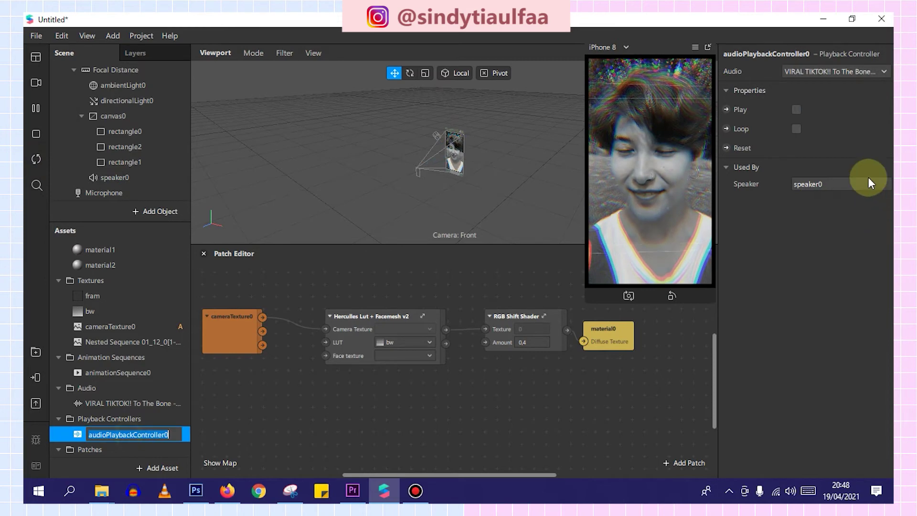
{"action": "left_click", "coordinate": [793, 111]}
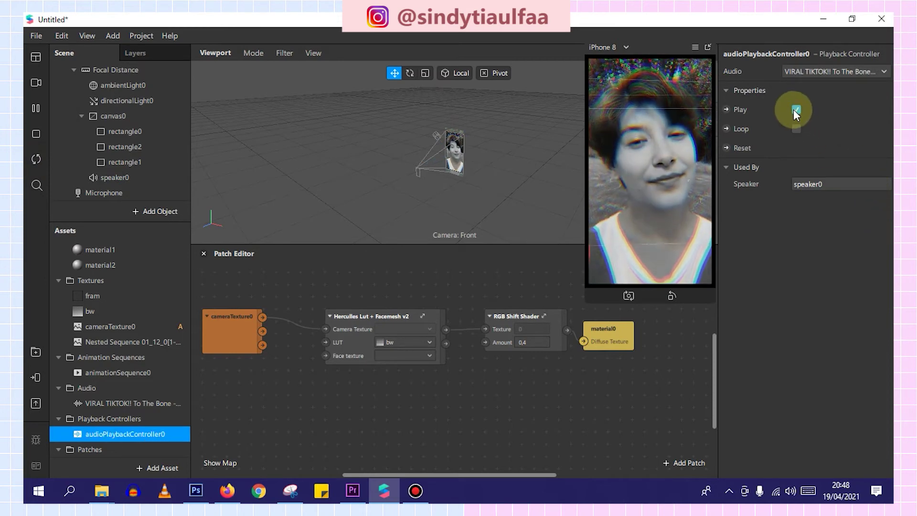
{"action": "left_click", "coordinate": [794, 111]}
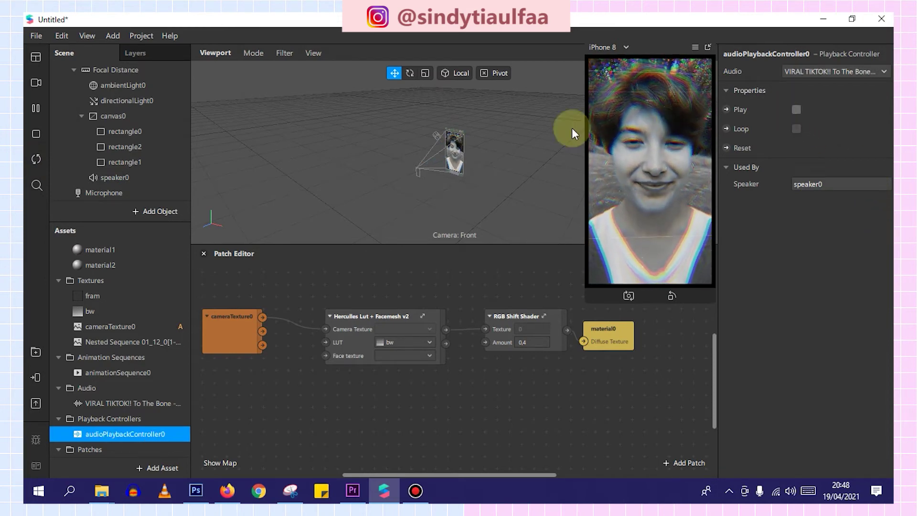
- Insert a 2D text object, make it fill the canvas width and height, and remove its pinning
{"action": "left_click", "coordinate": [136, 211]}
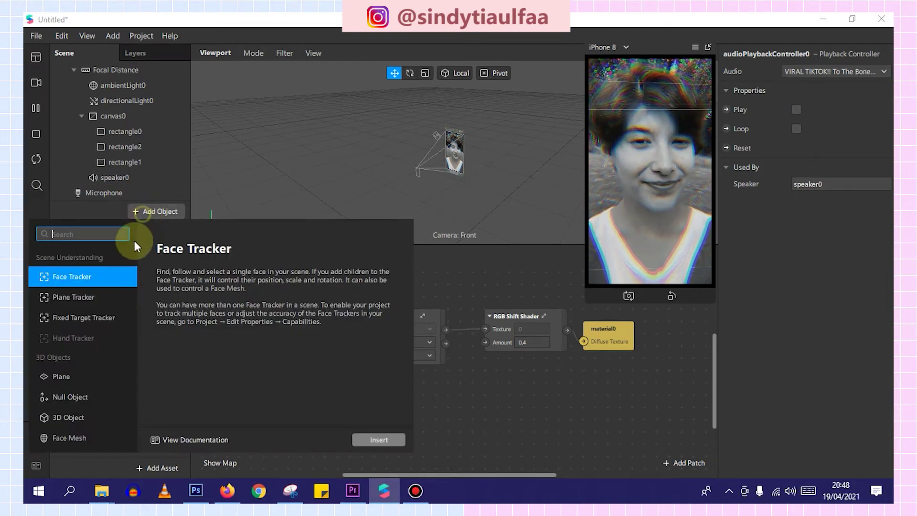
{"action": "scroll", "coordinate": [90, 361], "scroll_direction": "down", "scroll_amount": 5}
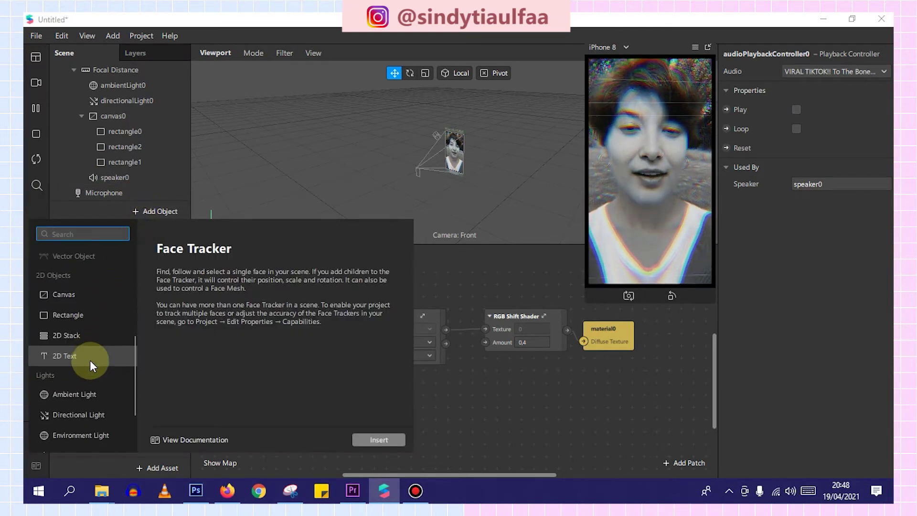
{"action": "left_click", "coordinate": [95, 329]}
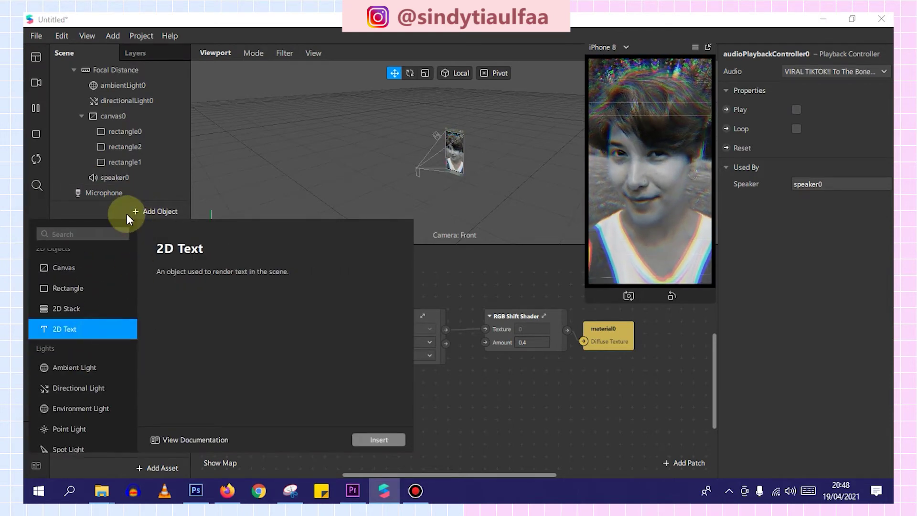
{"action": "left_click", "coordinate": [396, 443]}
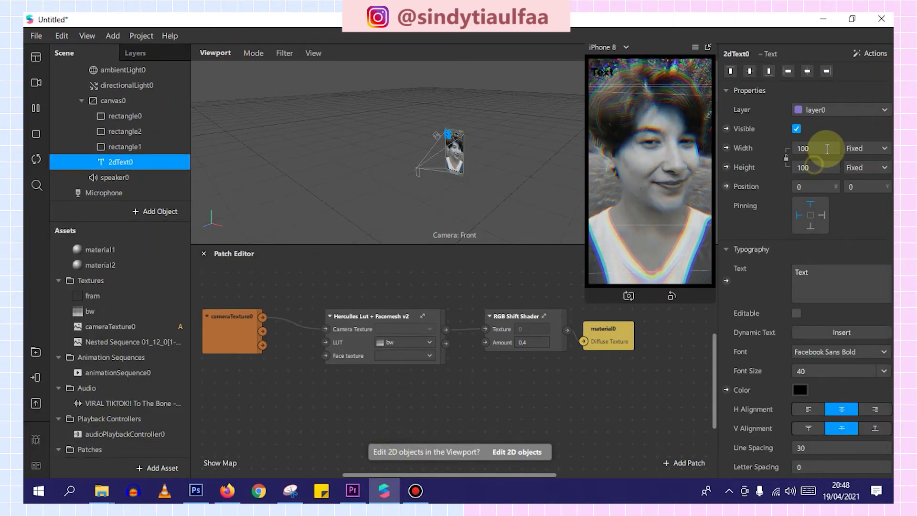
{"action": "left_click", "coordinate": [807, 167]}
{"action": "left_click", "coordinate": [818, 160]}
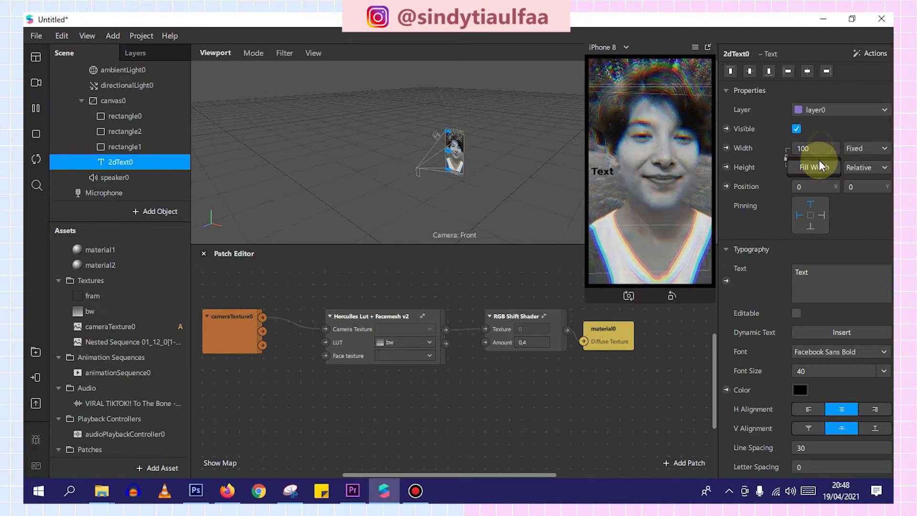
{"action": "left_click", "coordinate": [821, 214]}
{"action": "left_click", "coordinate": [798, 212]}
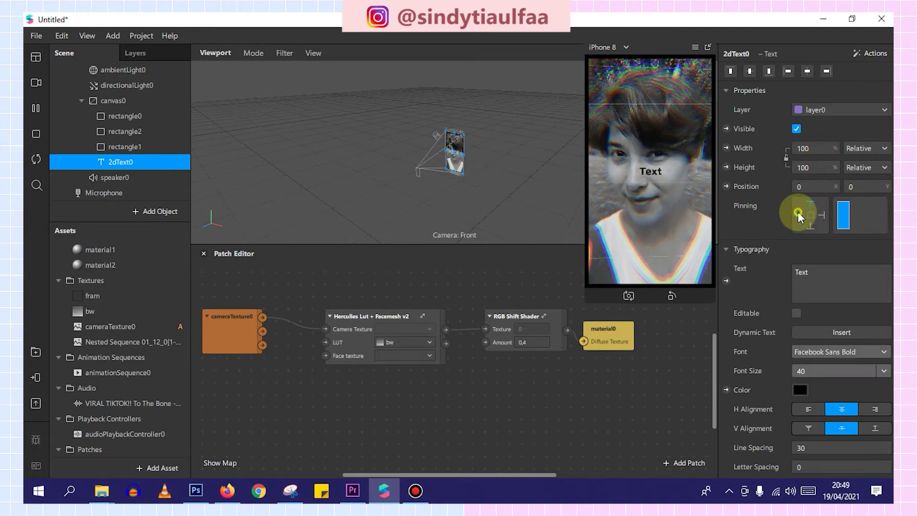
- Replace the 2D text's content with the dynamic Time (Short) value and set its color to white (#ffffff)
{"action": "double_click", "coordinate": [812, 271]}
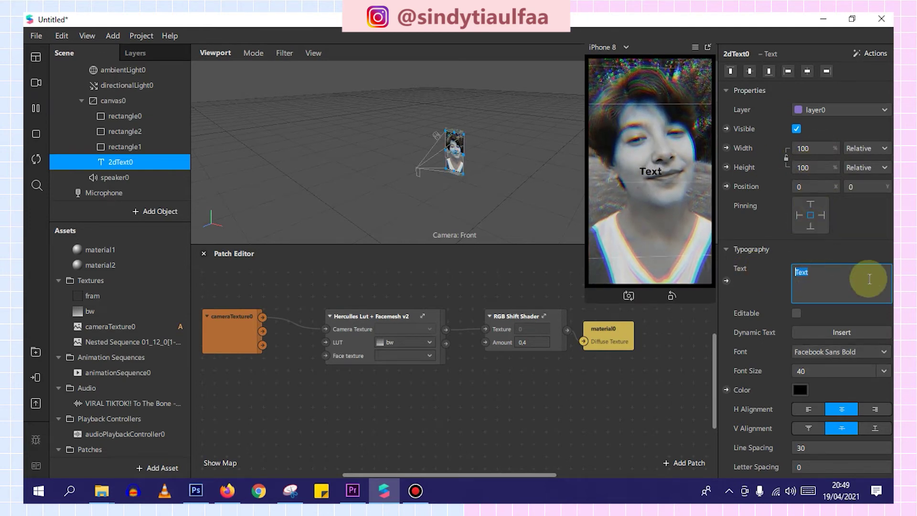
{"action": "key", "text": "BackSpace"}
{"action": "left_click", "coordinate": [860, 331]}
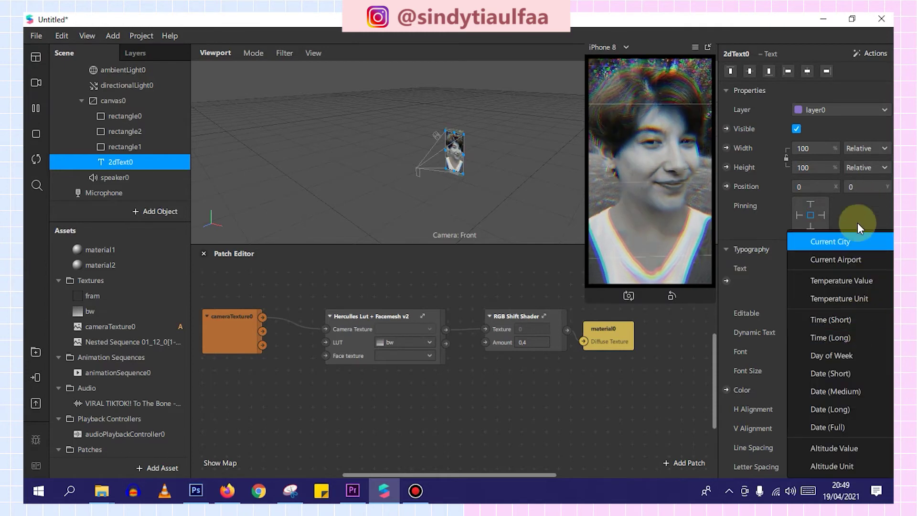
{"action": "left_click", "coordinate": [850, 320]}
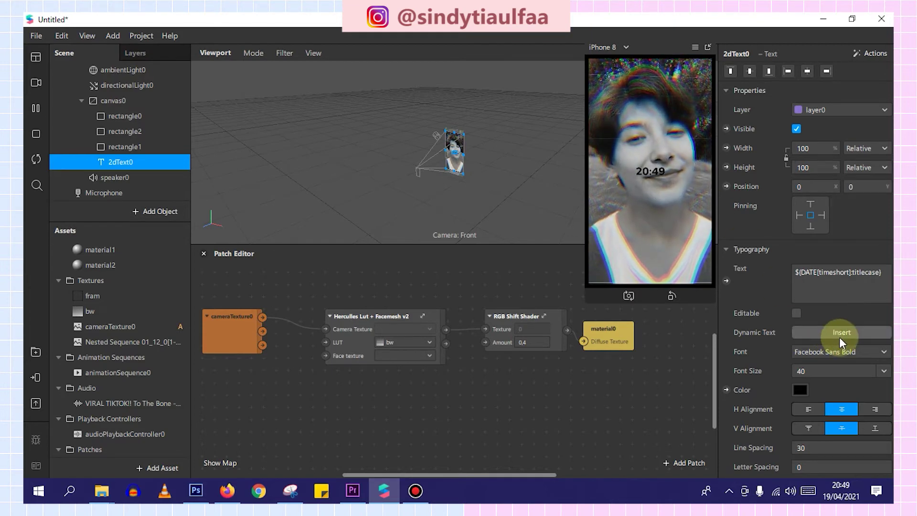
{"action": "left_click", "coordinate": [800, 388]}
{"action": "left_click_drag", "start_coordinate": [610, 142], "coordinate": [619, 125]}
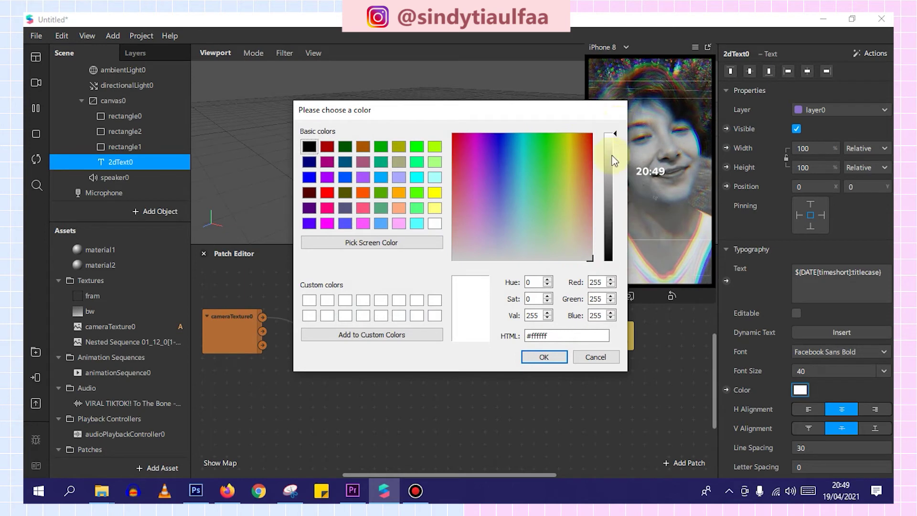
{"action": "left_click", "coordinate": [550, 358]}
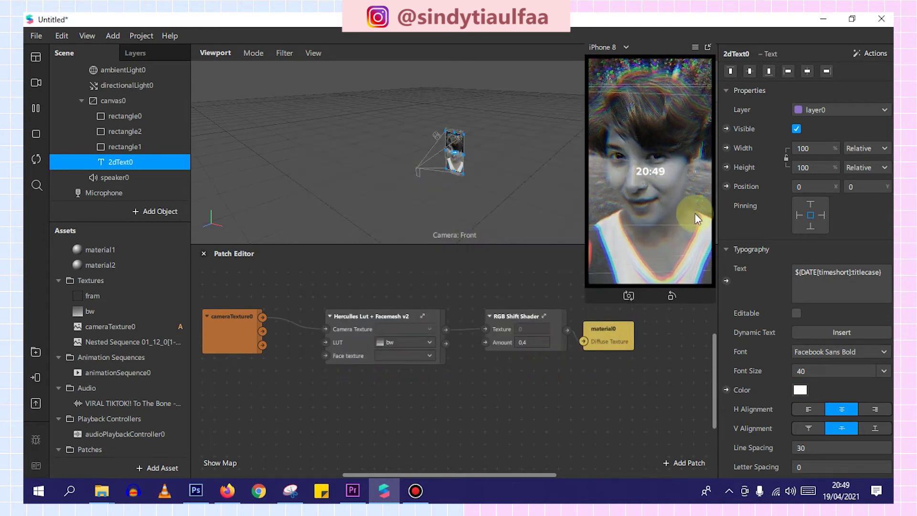
- Duplicate the time text and replace the copy's content with the dynamic Day of Week value
{"action": "key", "text": "ctrl+d"}
{"action": "left_click", "coordinate": [150, 177]}
{"action": "left_click", "coordinate": [860, 273]}
{"action": "key", "text": "BackSpace"}
{"action": "left_click", "coordinate": [833, 317]}
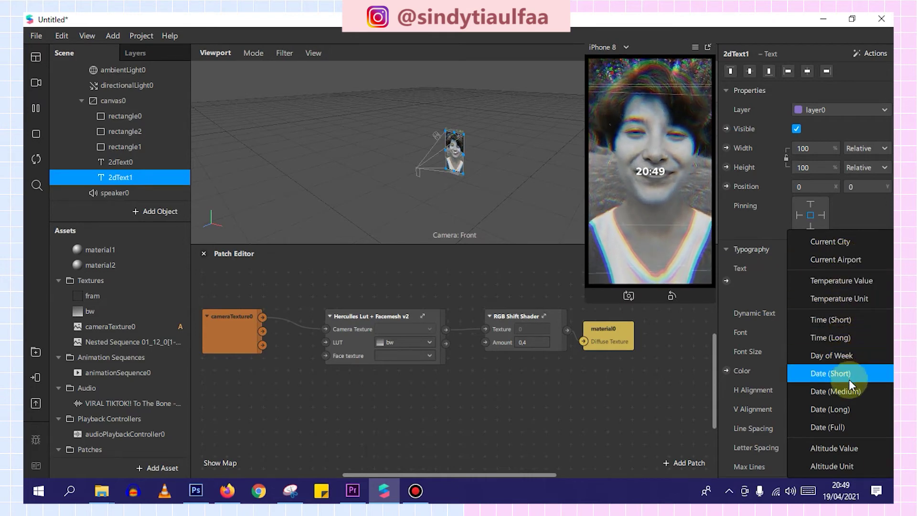
{"action": "left_click", "coordinate": [843, 356]}
- Move the day-of-week text just above the time, to a Y position of about -32, and set its font to NotoSans Regular
{"action": "scroll", "coordinate": [458, 168], "scroll_direction": "up", "scroll_amount": 5}
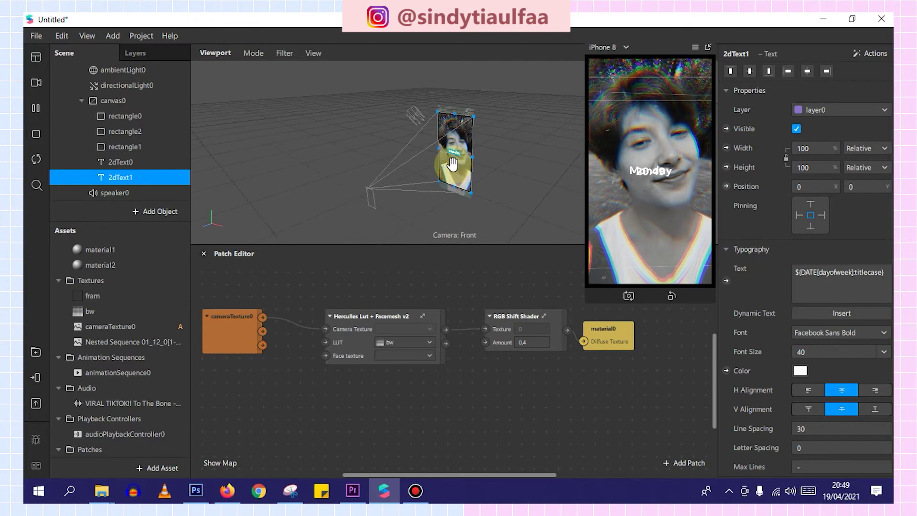
{"action": "left_click_drag", "start_coordinate": [459, 168], "coordinate": [459, 164]}
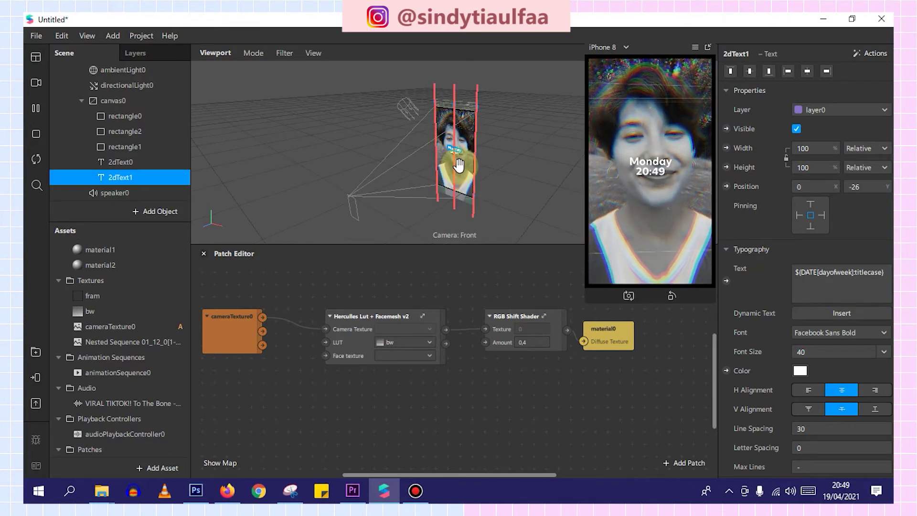
{"action": "left_click_drag", "start_coordinate": [458, 165], "coordinate": [459, 163]}
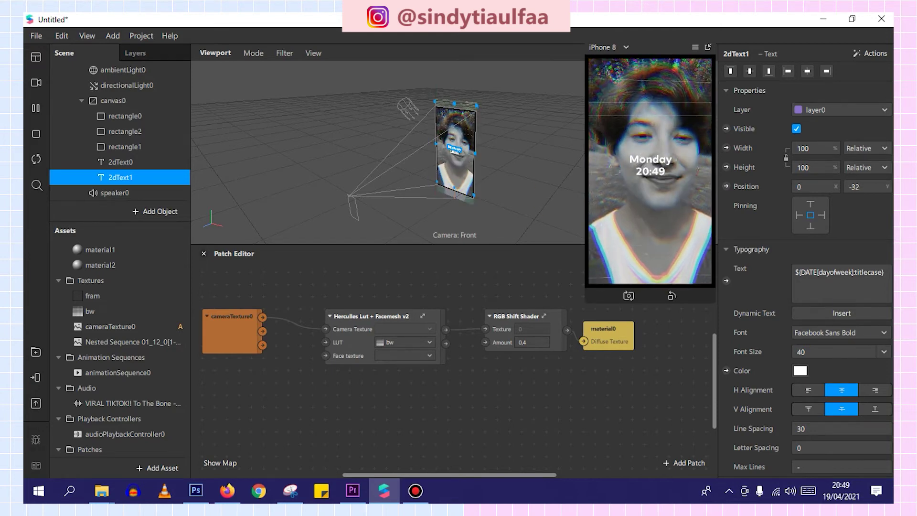
{"action": "left_click", "coordinate": [838, 334]}
{"action": "left_click", "coordinate": [844, 149]}
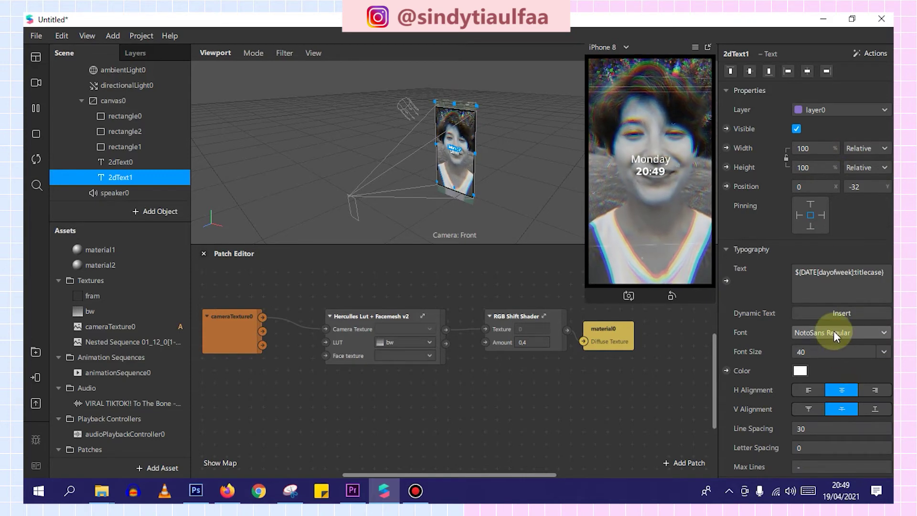
- Try several fonts on the time text, including Facebook Script Regular and Facebook Stencil Bold, and settle on Facebook Sans Regular
{"action": "left_click", "coordinate": [150, 163]}
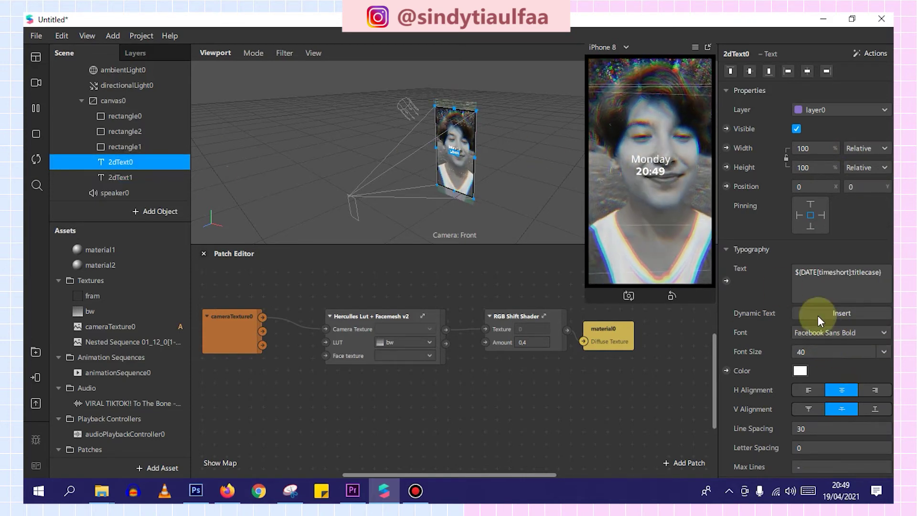
{"action": "left_click", "coordinate": [832, 332]}
{"action": "left_click", "coordinate": [827, 377]}
{"action": "left_click", "coordinate": [821, 334]}
{"action": "left_click", "coordinate": [826, 405]}
{"action": "left_click", "coordinate": [840, 334]}
{"action": "left_click", "coordinate": [841, 433]}
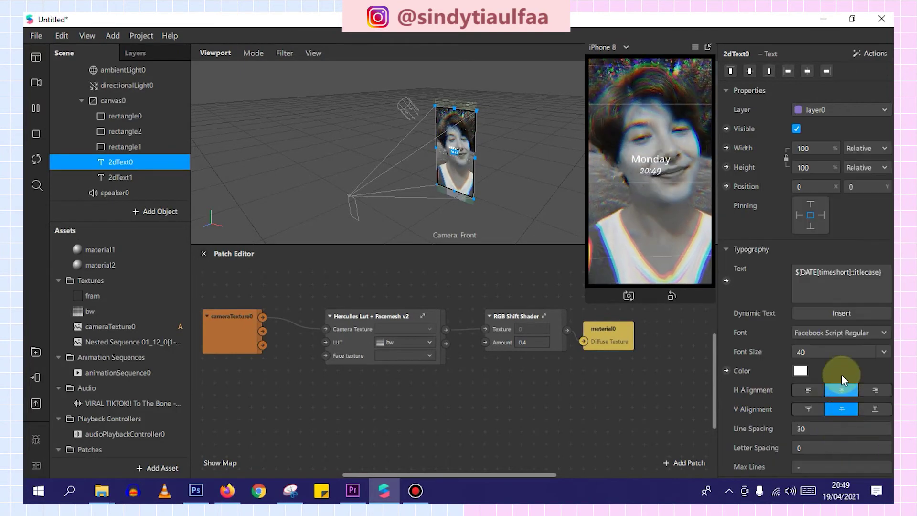
{"action": "left_click", "coordinate": [835, 332]}
{"action": "left_click", "coordinate": [835, 454]}
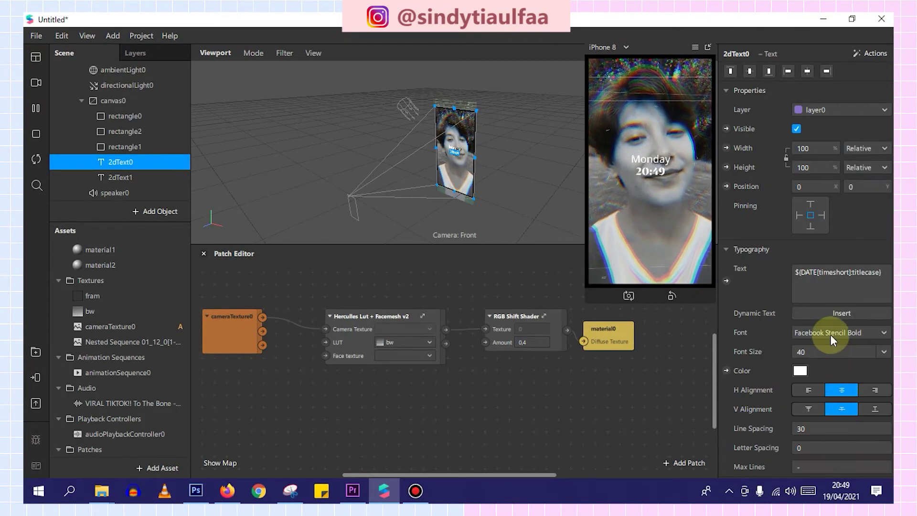
{"action": "left_click", "coordinate": [830, 334]}
{"action": "left_click", "coordinate": [839, 432]}
{"action": "left_click", "coordinate": [839, 330]}
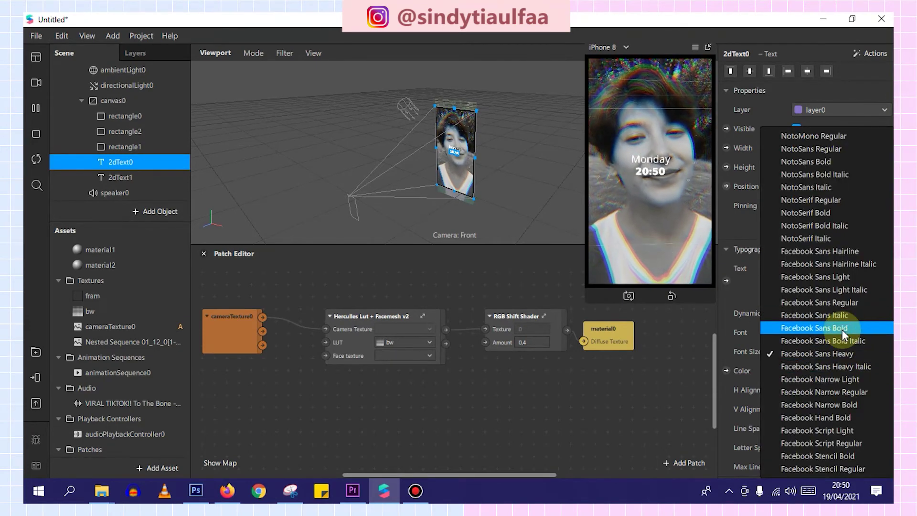
{"action": "left_click", "coordinate": [846, 302]}
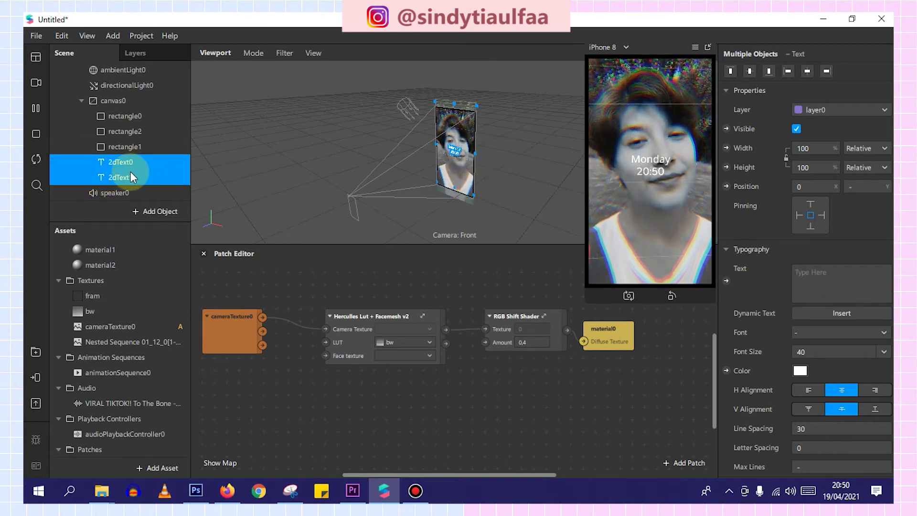
- Move both text objects together to the lower part of the frame, with X position 0 and font size 30
{"action": "left_click_drag", "start_coordinate": [411, 144], "coordinate": [457, 199]}
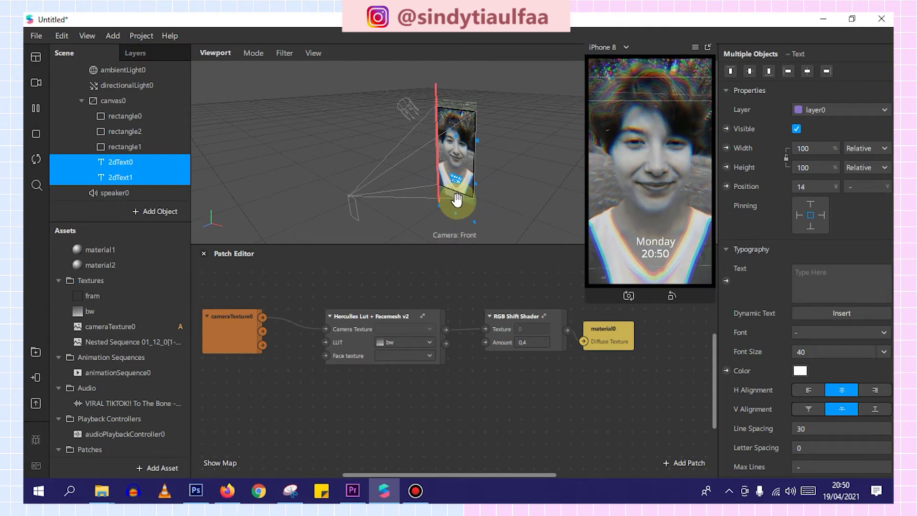
{"action": "left_click_drag", "start_coordinate": [458, 199], "coordinate": [454, 200]}
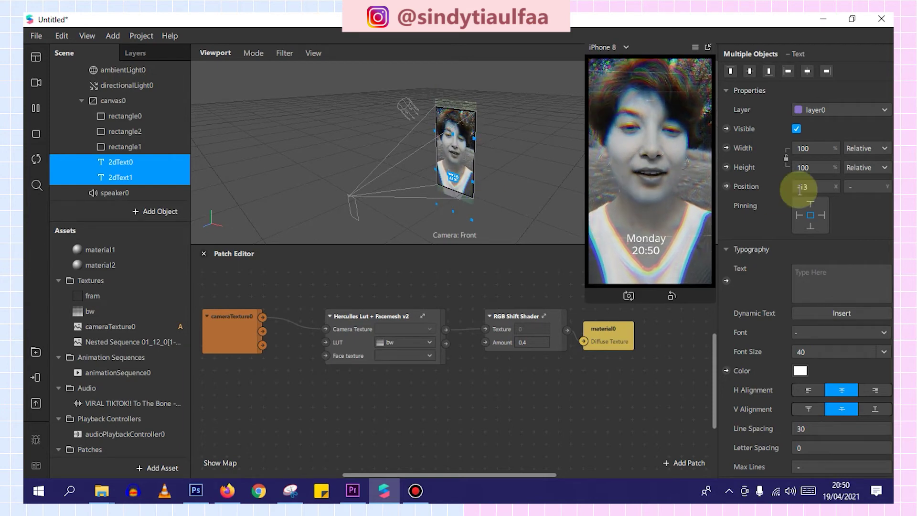
{"action": "left_click", "coordinate": [815, 186]}
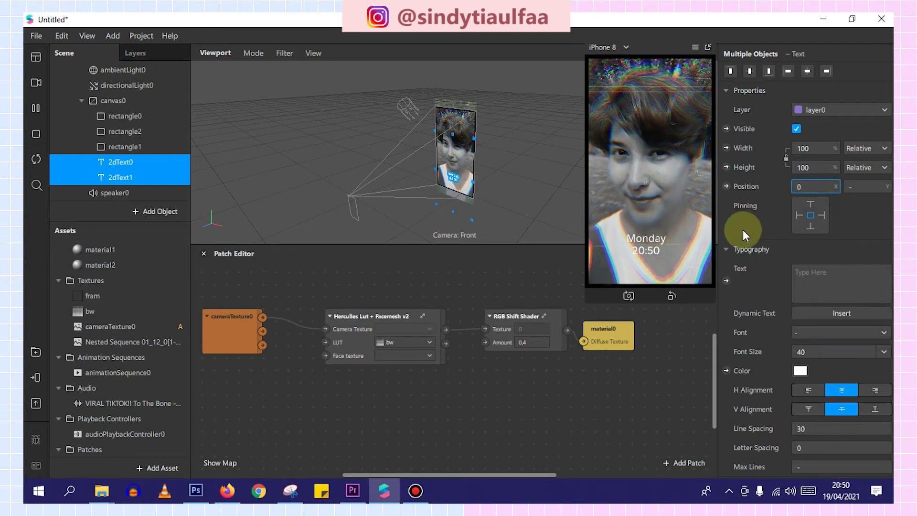
{"action": "left_click", "coordinate": [810, 368]}
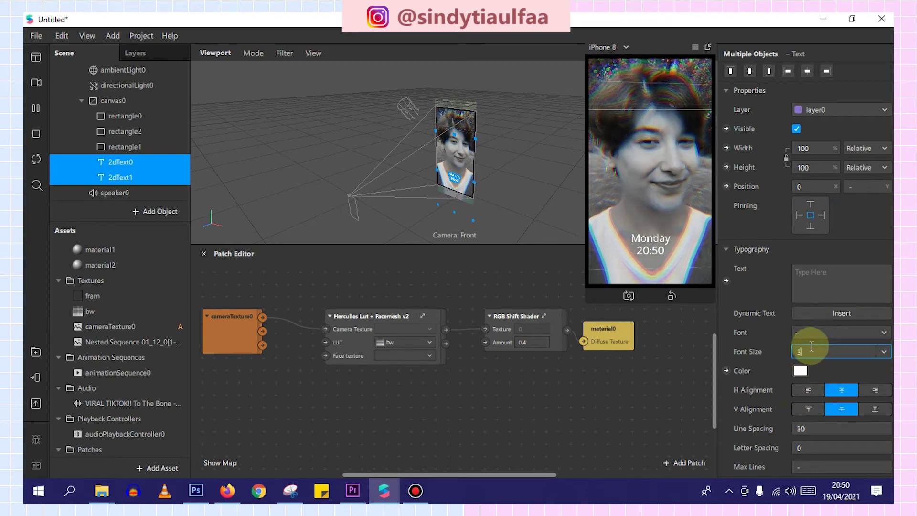
{"action": "key", "text": "Return"}
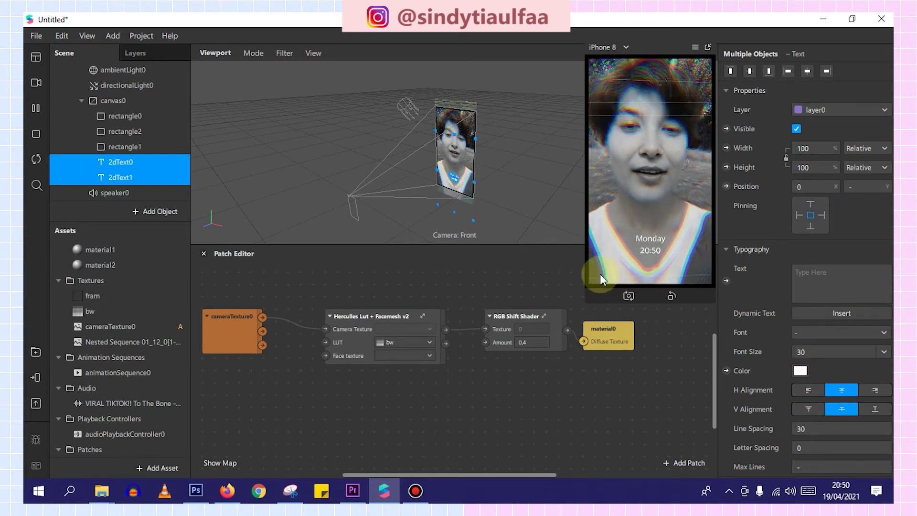
- Move the day-of-week text closer above the time, to a Y position of about 203, checking it in an enlarged preview
{"action": "left_click_drag", "start_coordinate": [584, 256], "coordinate": [488, 258]}
{"action": "left_click", "coordinate": [142, 178]}
{"action": "scroll", "coordinate": [440, 206], "scroll_direction": "up", "scroll_amount": 3}
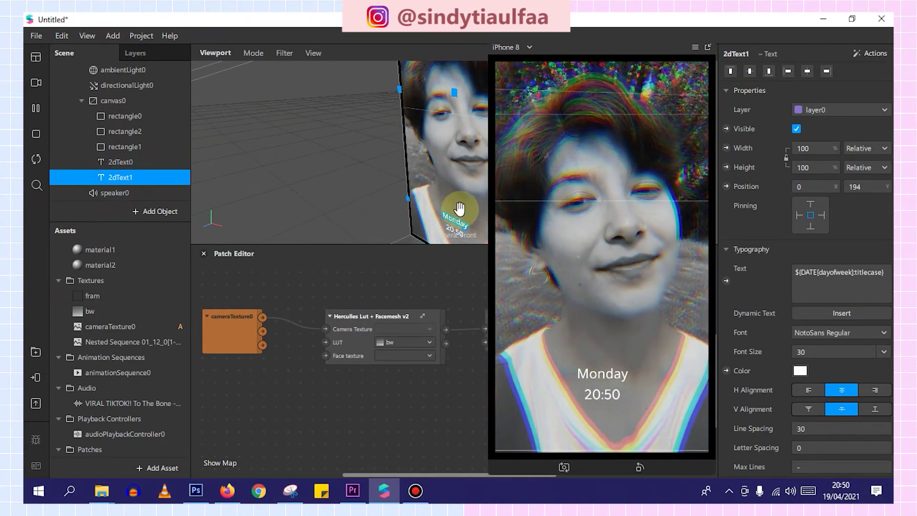
{"action": "left_click_drag", "start_coordinate": [459, 205], "coordinate": [461, 210]}
{"action": "key", "text": "ctrl+z"}
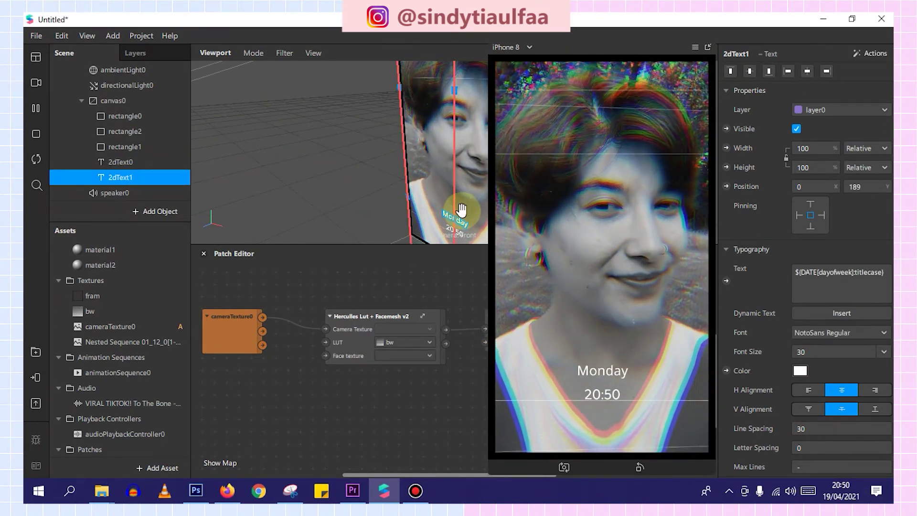
{"action": "left_click_drag", "start_coordinate": [461, 211], "coordinate": [461, 211]}
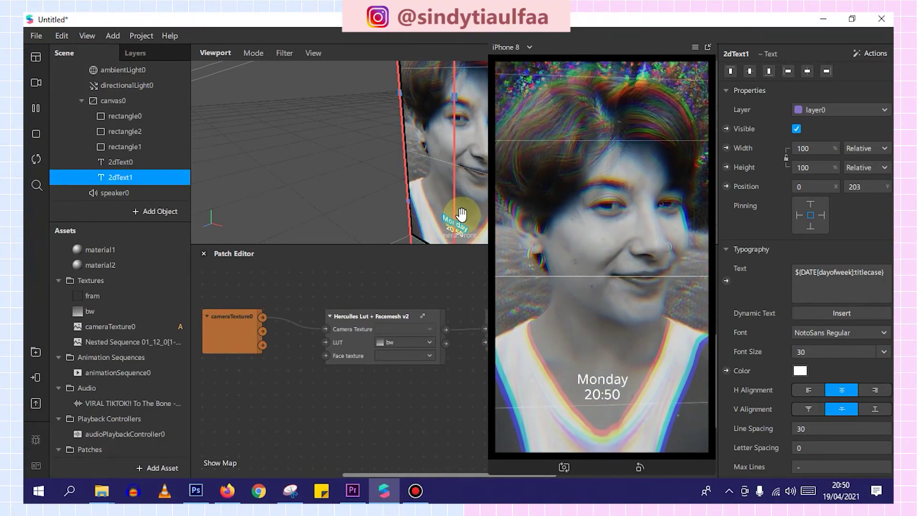
- Set the time text's font size to 25 and replace its content with the dynamic Time (Long) value
{"action": "left_click", "coordinate": [473, 203]}
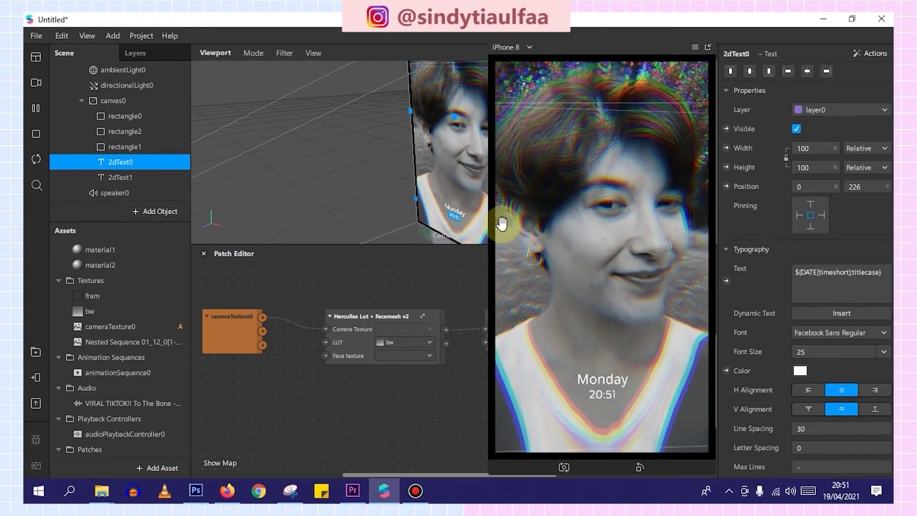
{"action": "left_click", "coordinate": [884, 273]}
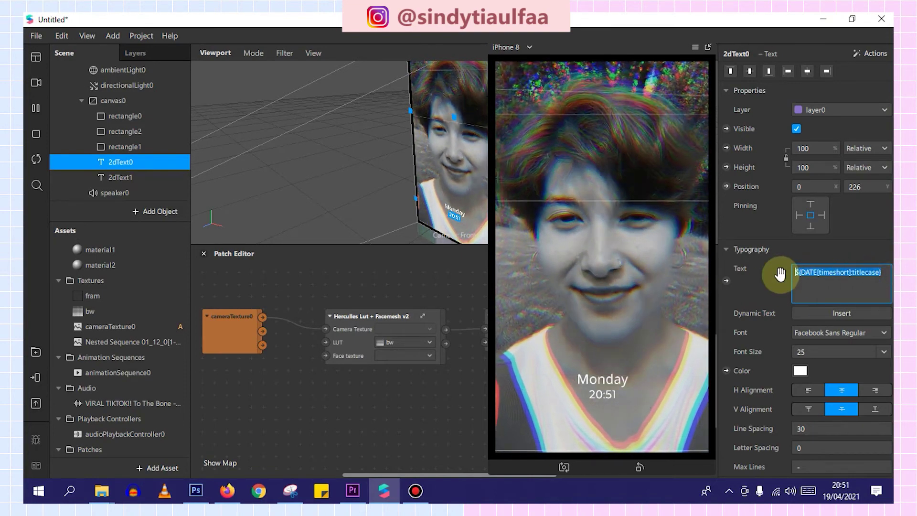
{"action": "left_click", "coordinate": [844, 320]}
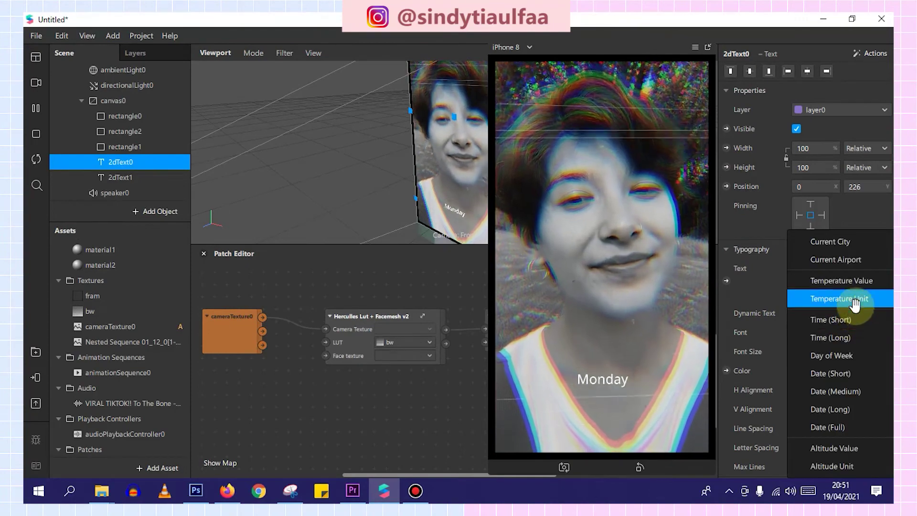
{"action": "left_click", "coordinate": [854, 339]}
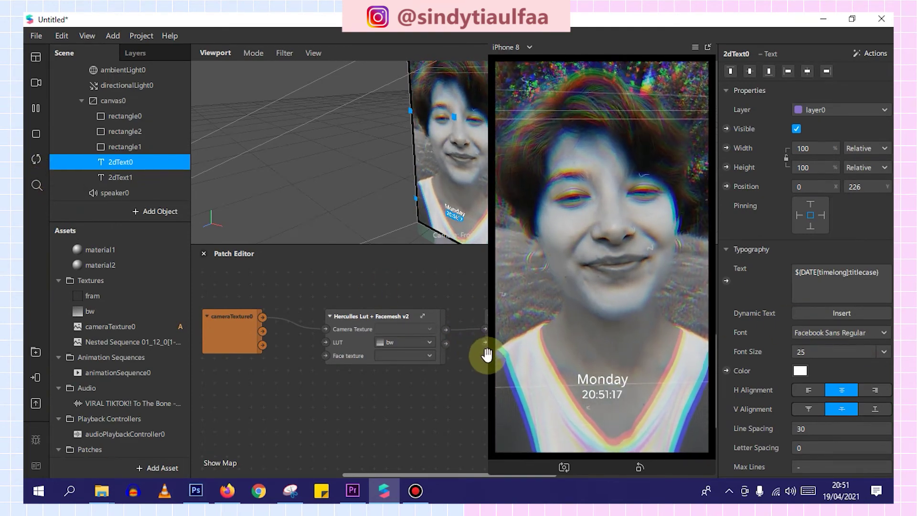
- Shrink the preview and add the scene's Camera as a patch in an empty area of the Patch Editor
{"action": "left_click_drag", "start_coordinate": [489, 354], "coordinate": [581, 251]}
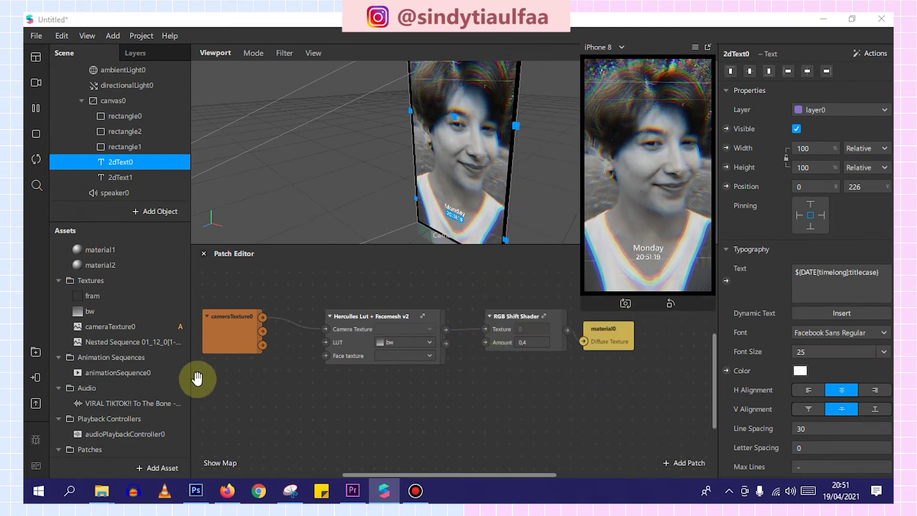
{"action": "scroll", "coordinate": [103, 100], "scroll_direction": "up", "scroll_amount": 2}
{"action": "left_click", "coordinate": [110, 71]}
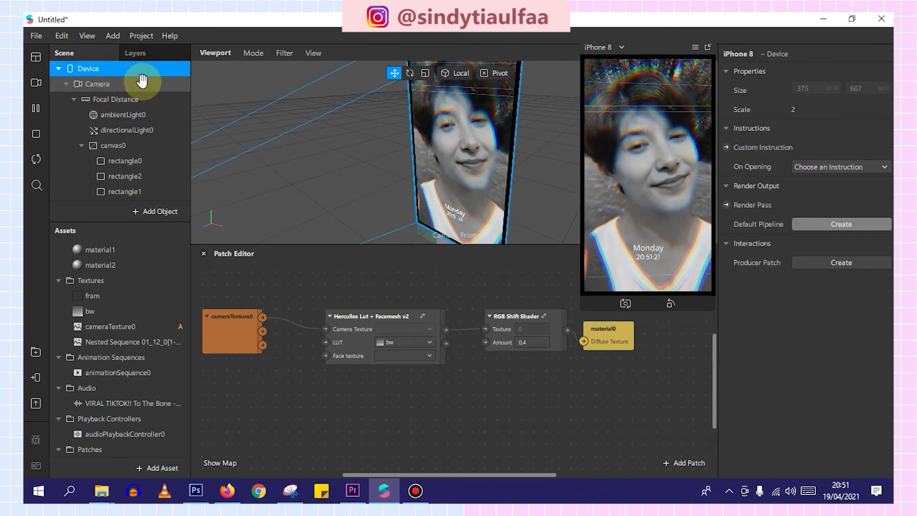
{"action": "left_click", "coordinate": [144, 84]}
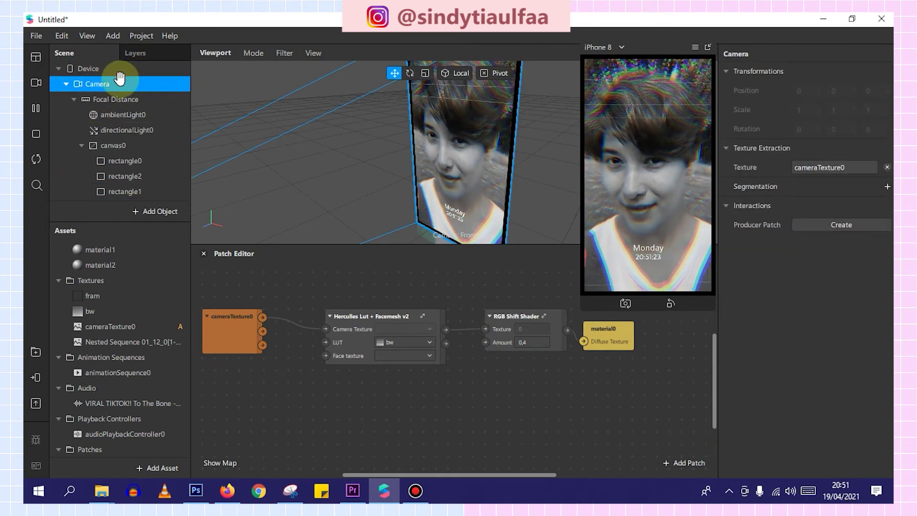
{"action": "left_click_drag", "start_coordinate": [117, 86], "coordinate": [298, 436]}
{"action": "scroll", "coordinate": [306, 425], "scroll_direction": "down", "scroll_amount": 5}
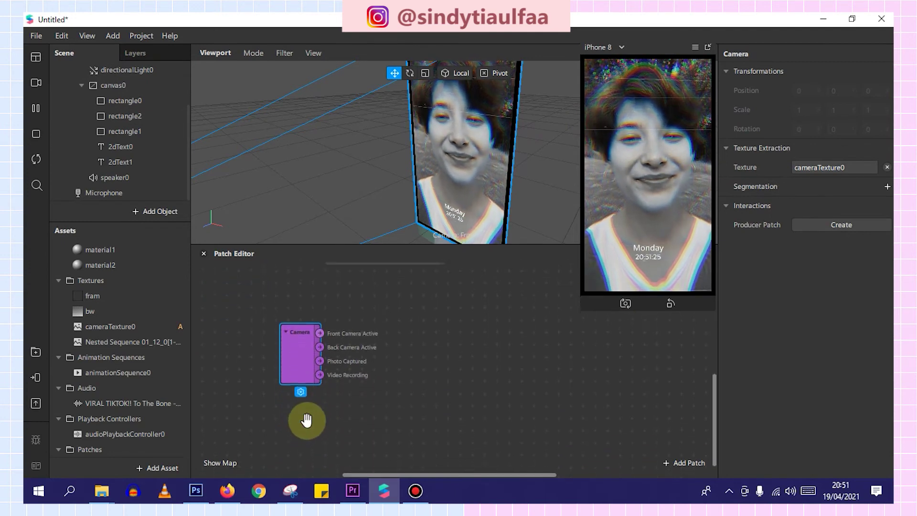
- Connect the Camera patch's Video Recording output to audioPlaybackController0's Play and Loop, and through a Pulse patch's Turned On to Reset
{"action": "scroll", "coordinate": [139, 375], "scroll_direction": "down", "scroll_amount": 2}
{"action": "double_click", "coordinate": [139, 411]}
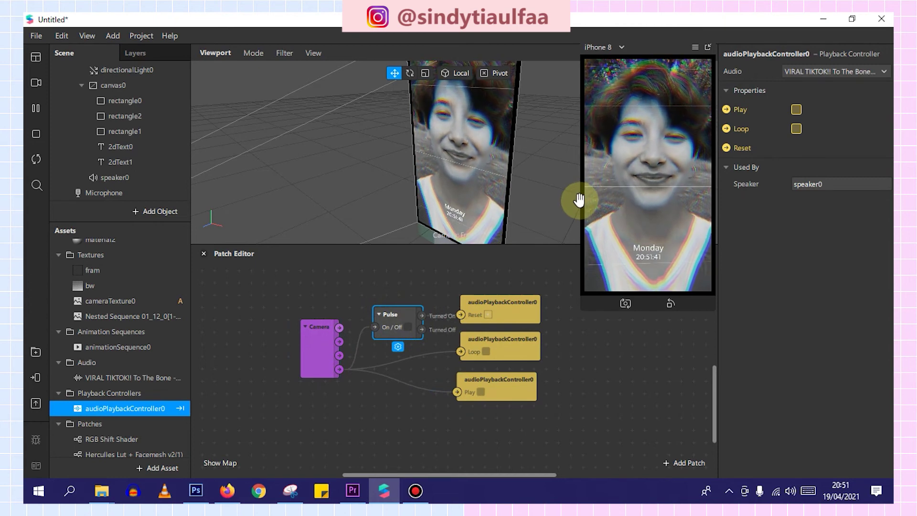
- Enlarge the preview and add a Screen Tap patch in an empty area of the Patch Editor
{"action": "left_click_drag", "start_coordinate": [578, 202], "coordinate": [518, 286]}
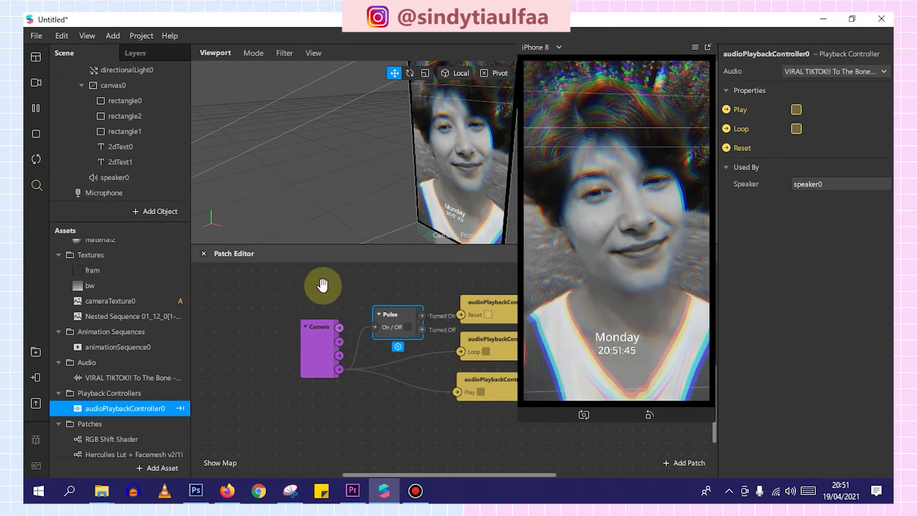
{"action": "double_click", "coordinate": [216, 374]}
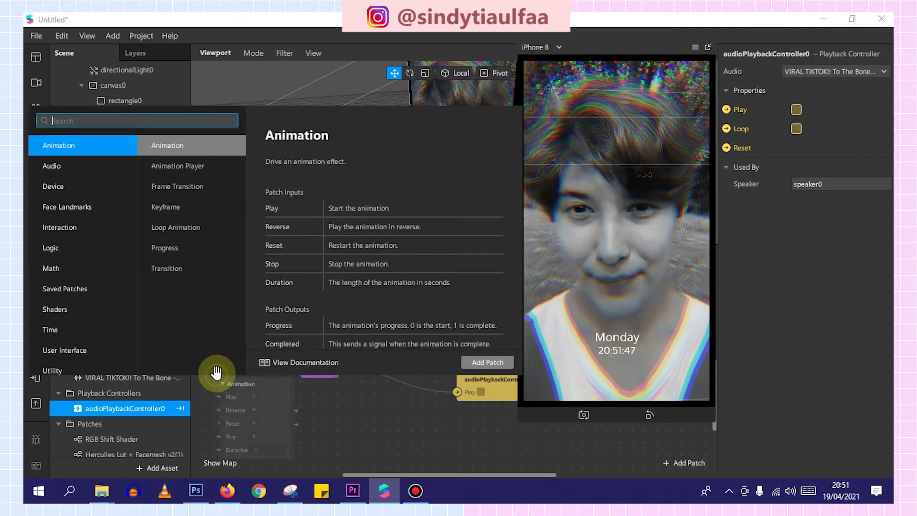
{"action": "type", "text": "s"}
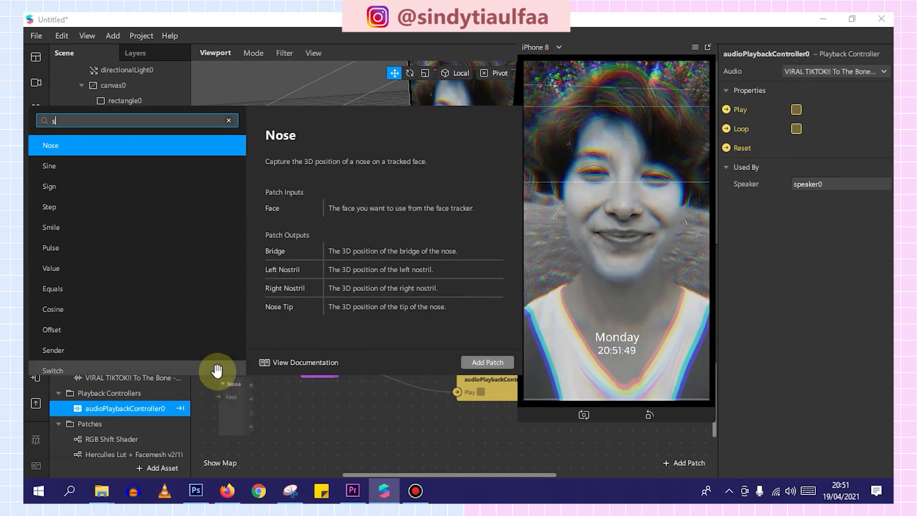
{"action": "key", "text": "BackSpace"}
{"action": "type", "text": "tap"}
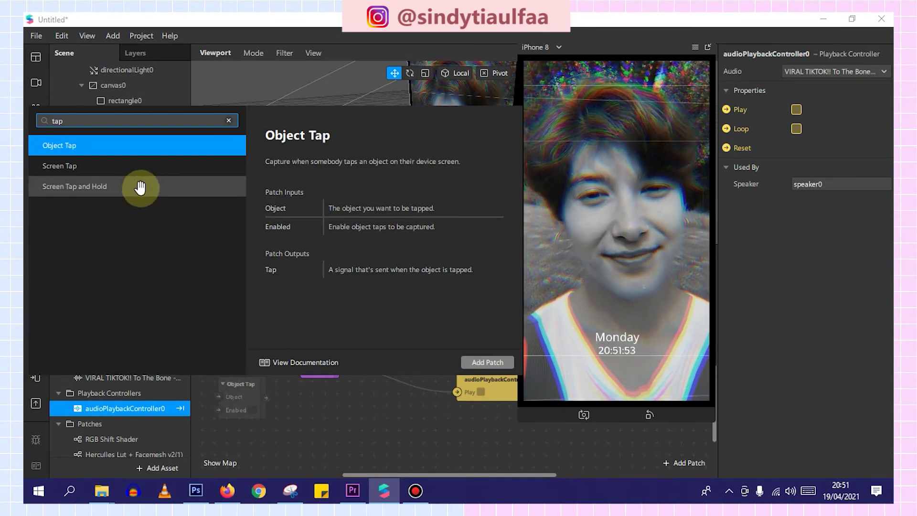
{"action": "double_click", "coordinate": [143, 165]}
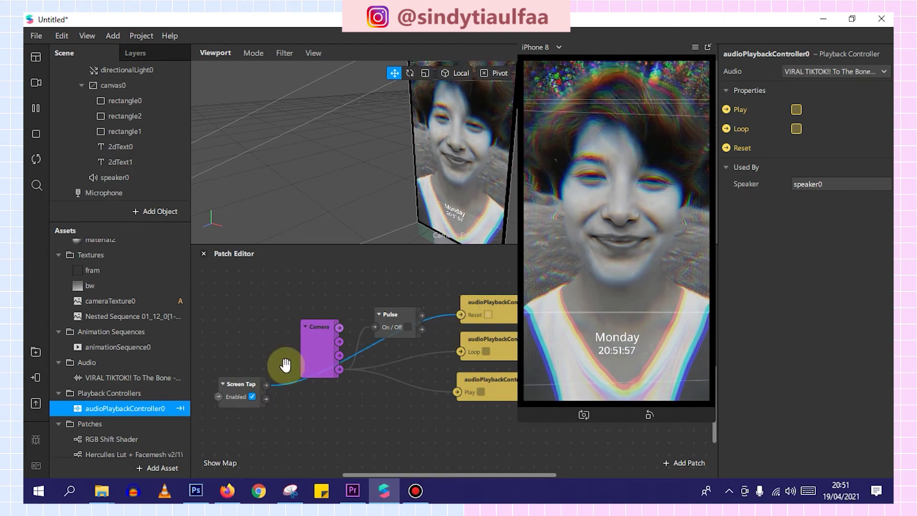
- Connect Screen Tap to audioPlaybackController0's Reset, and through a Switch patch to Loop and Play, then tap the preview to test the music
{"action": "left_click_drag", "start_coordinate": [460, 351], "coordinate": [266, 385]}
{"action": "left_click_drag", "start_coordinate": [364, 405], "coordinate": [457, 391]}
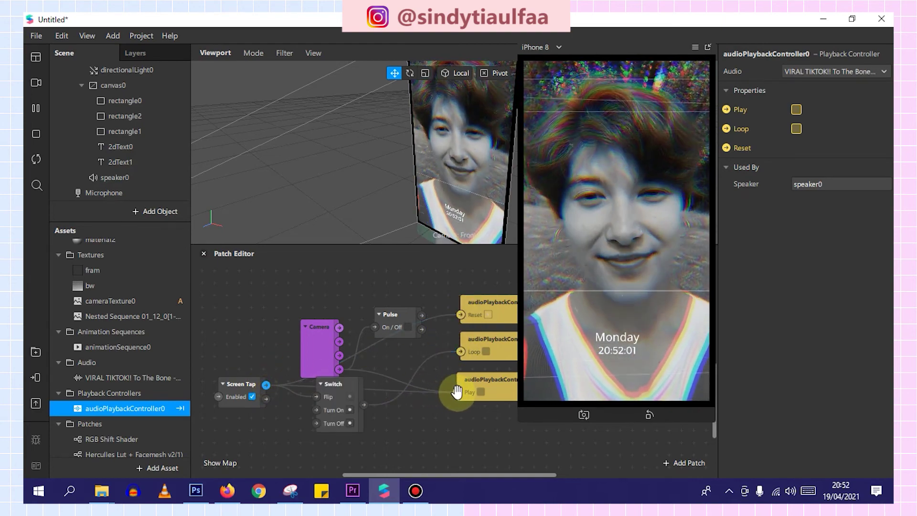
{"action": "left_click_drag", "start_coordinate": [235, 385], "coordinate": [256, 402]}
{"action": "left_click_drag", "start_coordinate": [296, 358], "coordinate": [271, 320]}
{"action": "left_click_drag", "start_coordinate": [389, 317], "coordinate": [350, 285]}
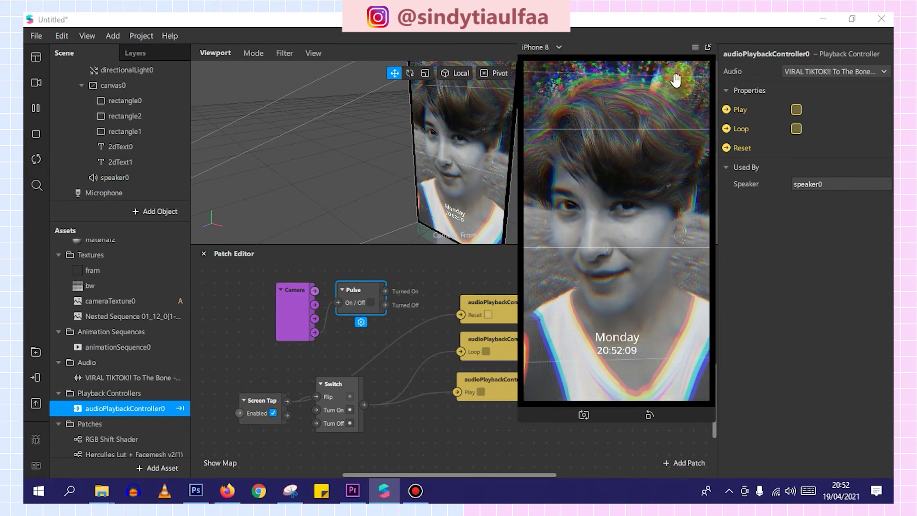
{"action": "left_click", "coordinate": [702, 283]}
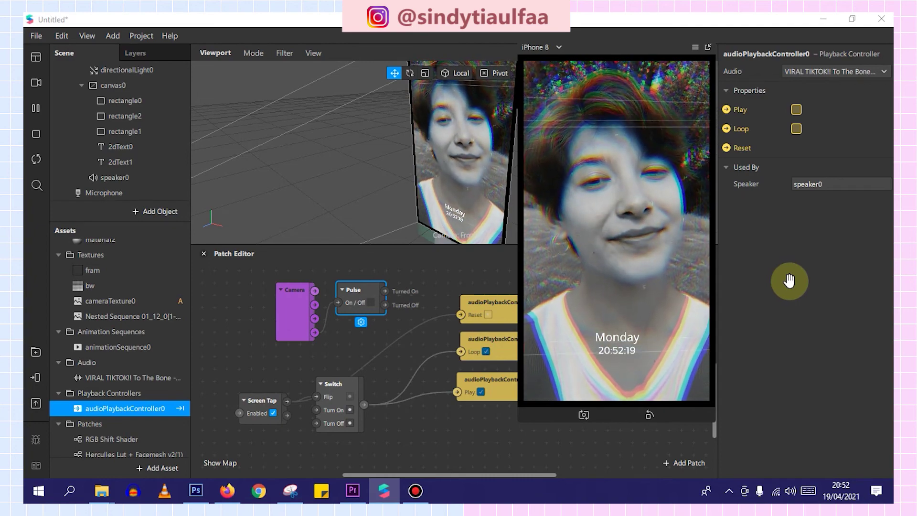
- Preview the filter on the building, landscape and face simulation videos, return to the original face video and restart the effect
{"action": "left_click", "coordinate": [36, 82]}
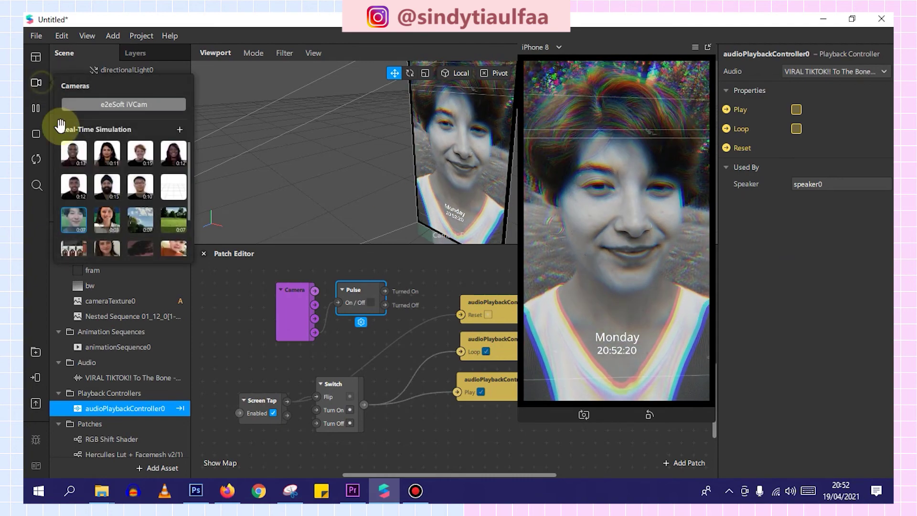
{"action": "left_click", "coordinate": [74, 242]}
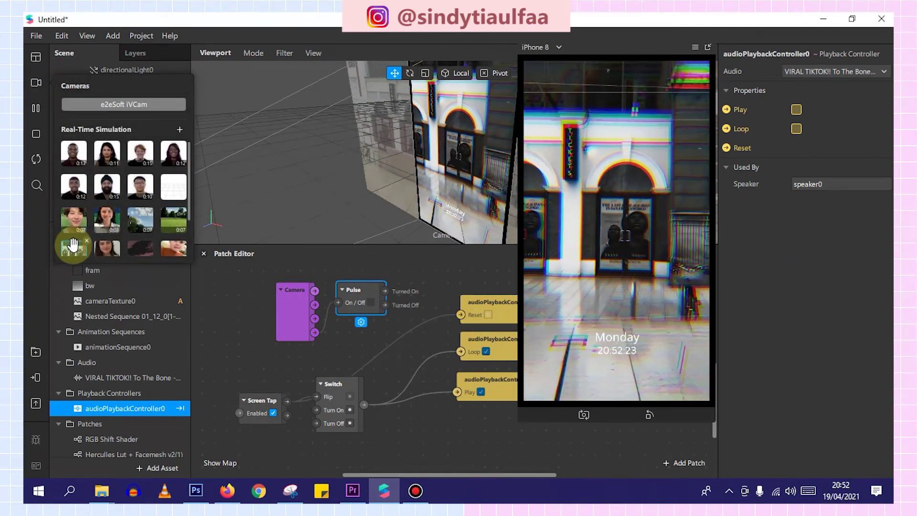
{"action": "left_click", "coordinate": [141, 216]}
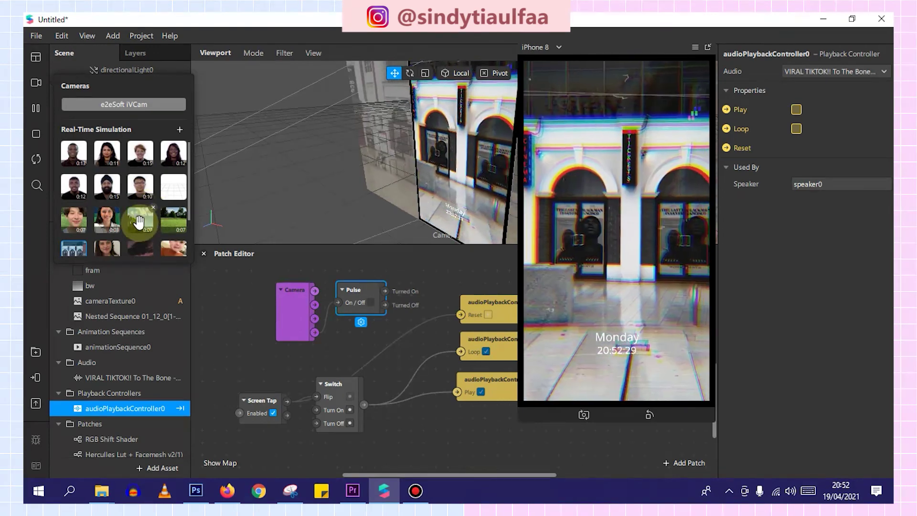
{"action": "left_click", "coordinate": [105, 214]}
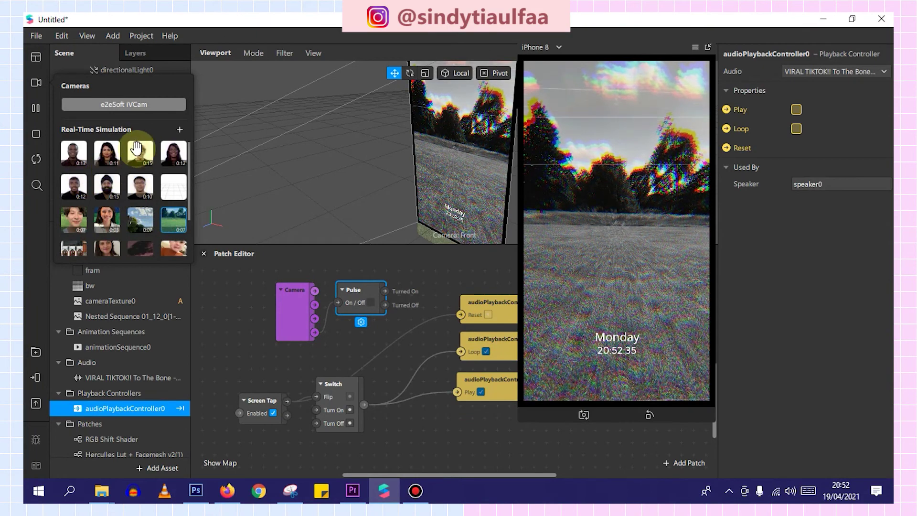
{"action": "left_click", "coordinate": [75, 152]}
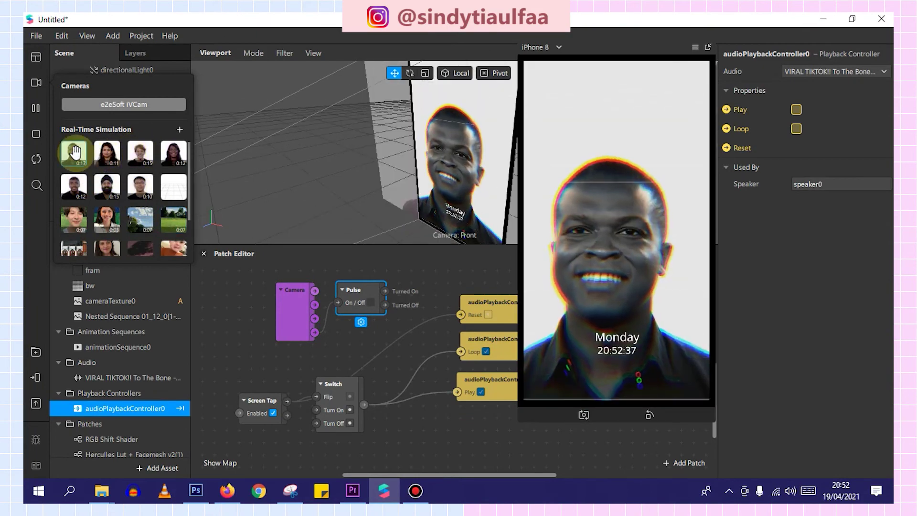
{"action": "left_click", "coordinate": [65, 220]}
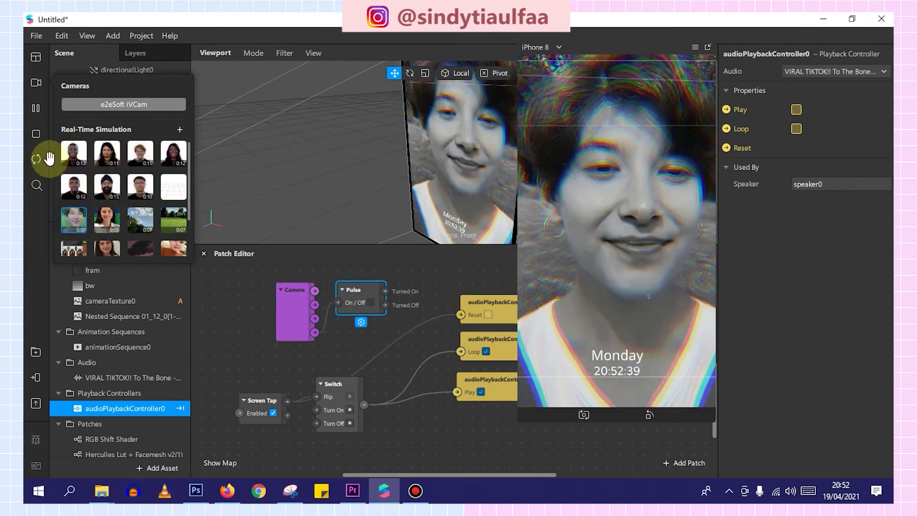
{"action": "left_click", "coordinate": [36, 158]}
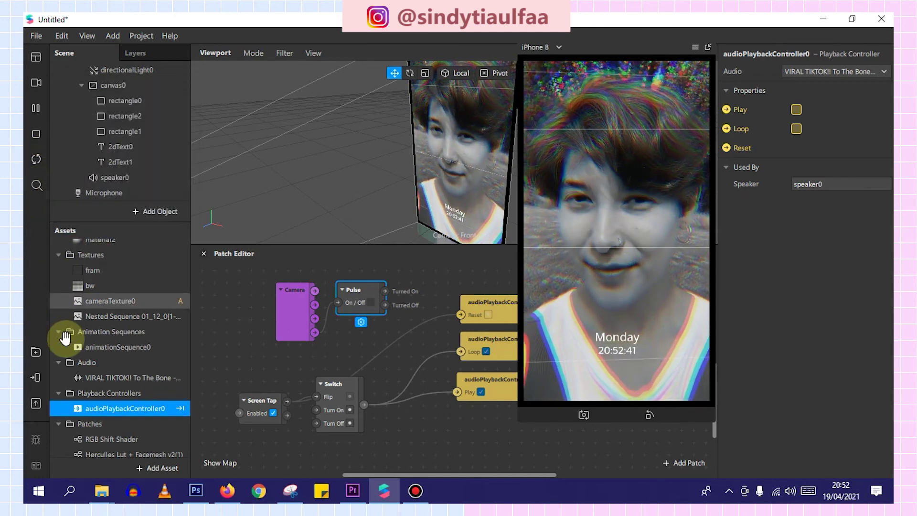
- Undo the Screen Tap and Switch wiring, restoring the Camera and Pulse connections to the audio playback controller
{"action": "left_click_drag", "start_coordinate": [294, 310], "coordinate": [301, 339]}
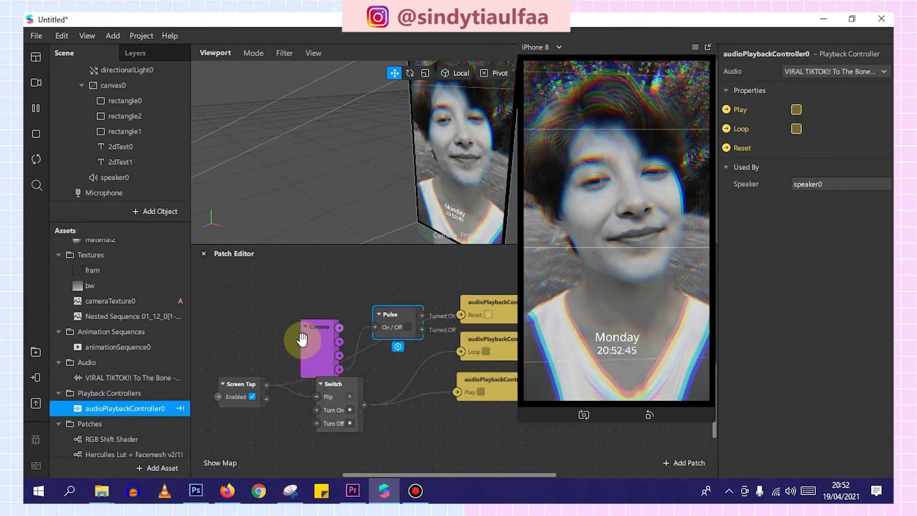
{"action": "key", "text": "Delete"}
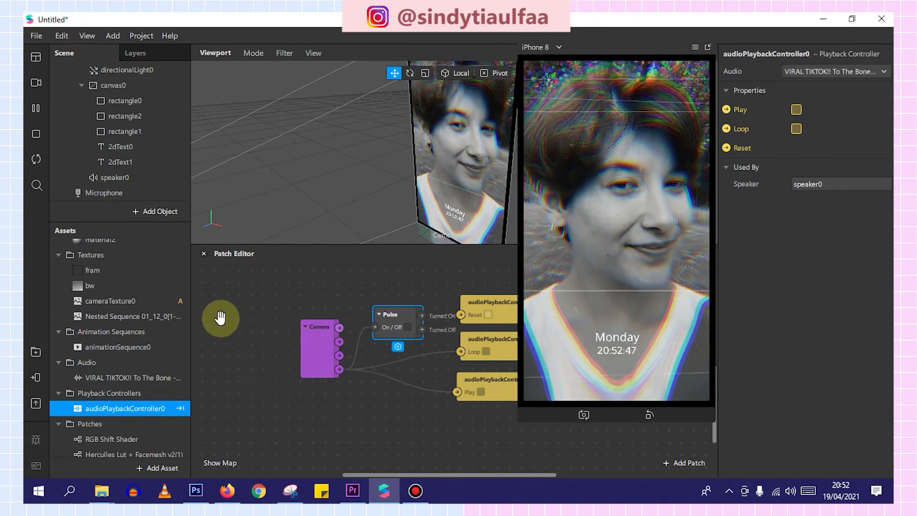
- Open the device testing options and choose Send to App for the effect
{"action": "left_click", "coordinate": [35, 377]}
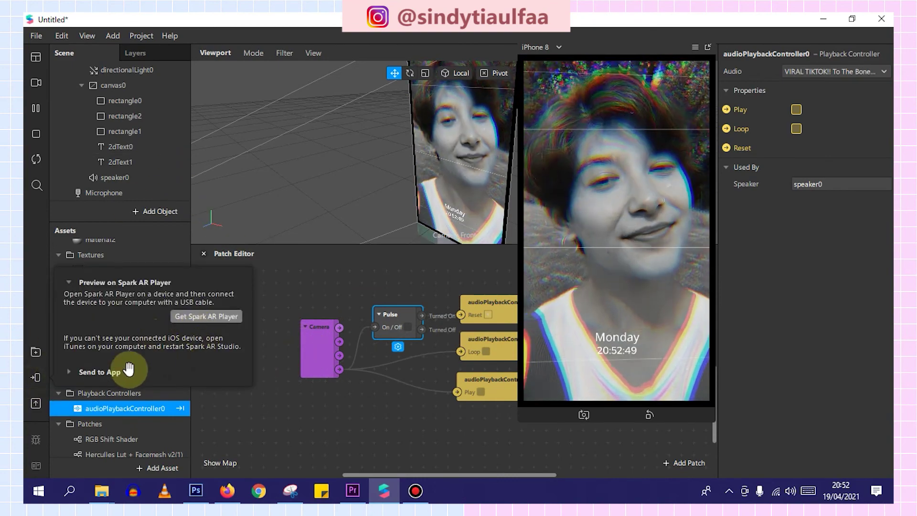
{"action": "left_click", "coordinate": [210, 369]}
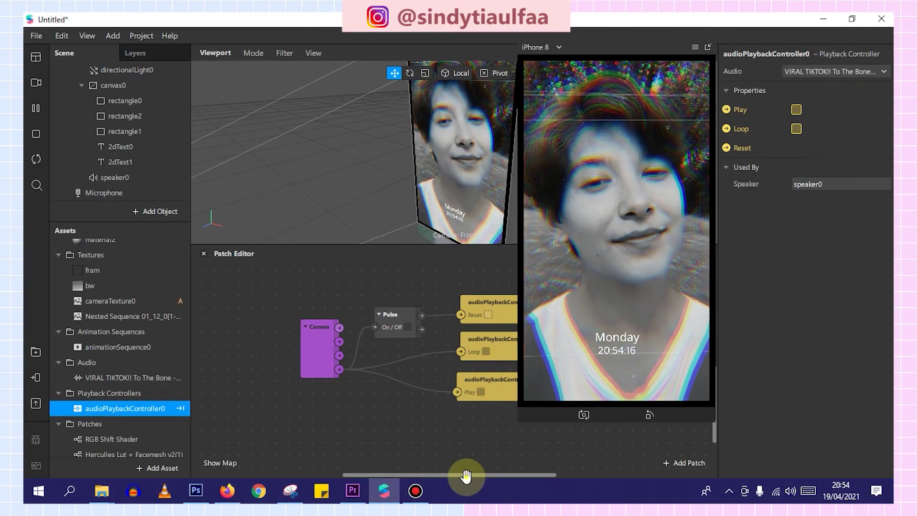
- Shrink the preview and set the RGB Shift Shader patch's Amount to 0.2
{"action": "left_click_drag", "start_coordinate": [466, 476], "coordinate": [522, 466]}
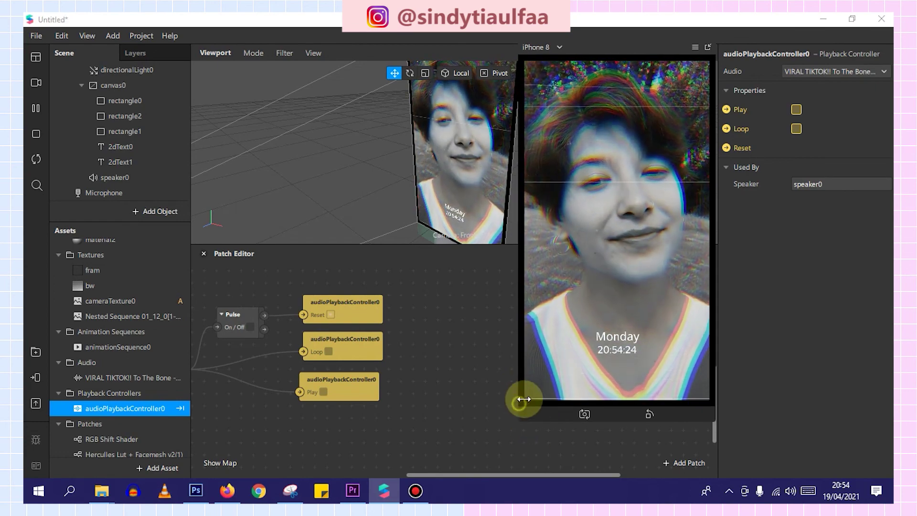
{"action": "left_click_drag", "start_coordinate": [524, 400], "coordinate": [521, 307]}
{"action": "scroll", "coordinate": [383, 371], "scroll_direction": "up", "scroll_amount": 10}
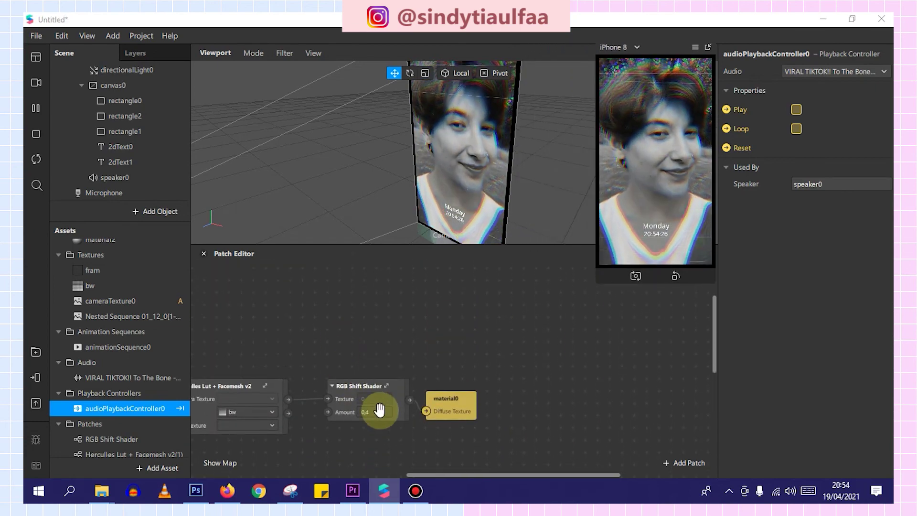
{"action": "left_click", "coordinate": [366, 412]}
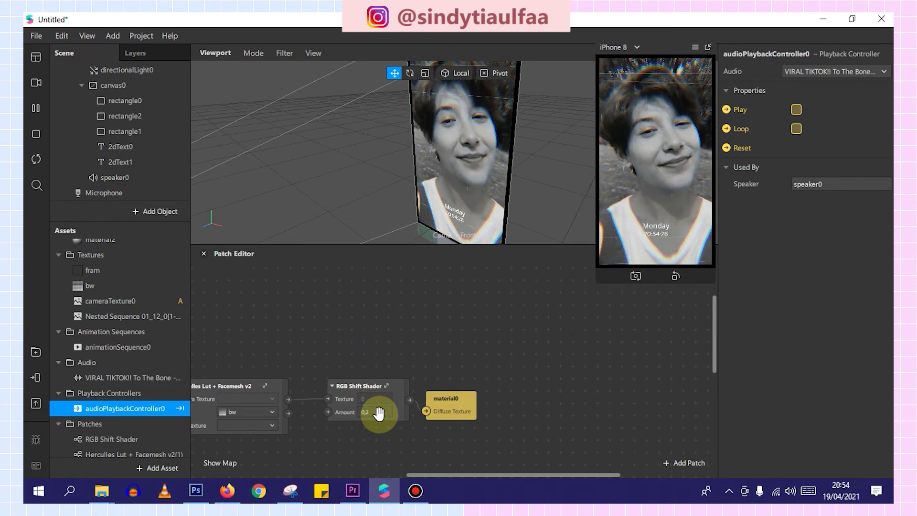
{"action": "type", "text": "0.2"}
{"action": "key", "text": "Return"}
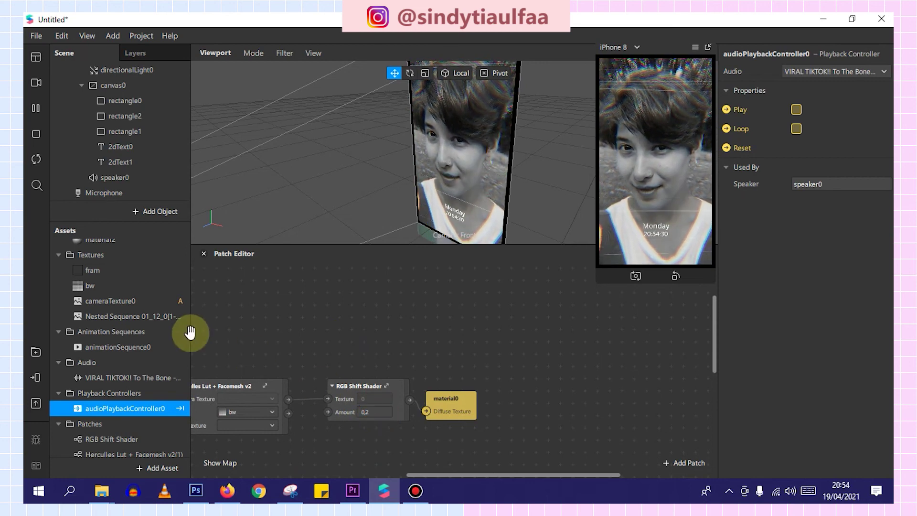
- Disable the Microphone's mic and open the device testing options again to send the effect to the app
{"action": "left_click", "coordinate": [119, 192]}
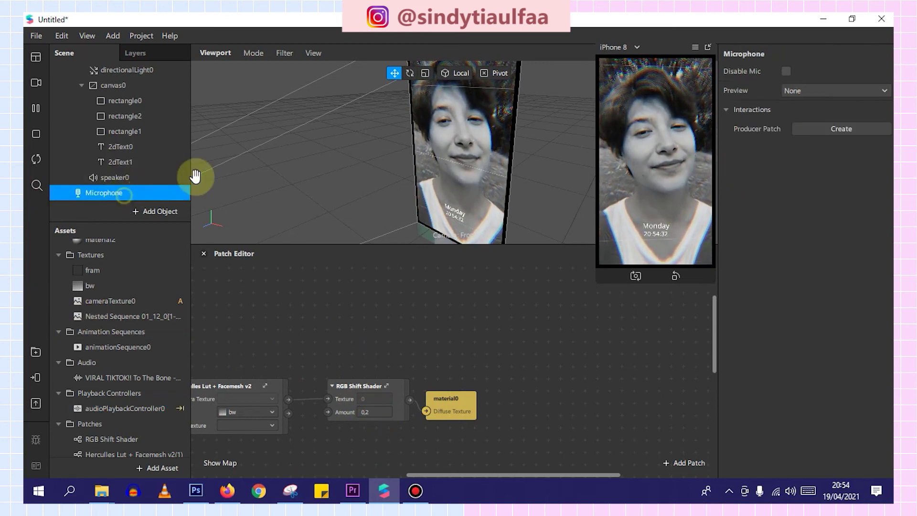
{"action": "left_click", "coordinate": [785, 71]}
{"action": "left_click", "coordinate": [35, 378]}
{"action": "left_click", "coordinate": [217, 336]}
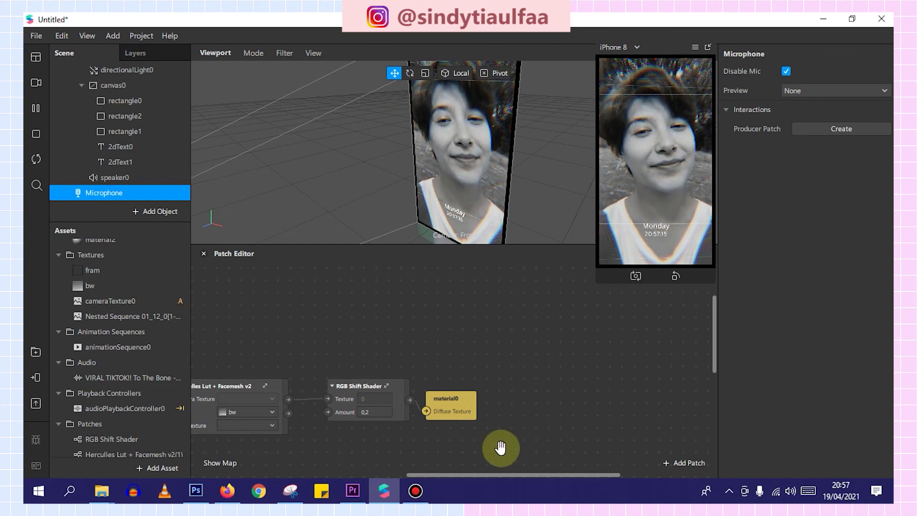
{"action": "left_click_drag", "start_coordinate": [505, 474], "coordinate": [425, 450]}
{"action": "scroll", "coordinate": [467, 354], "scroll_direction": "down", "scroll_amount": 5}
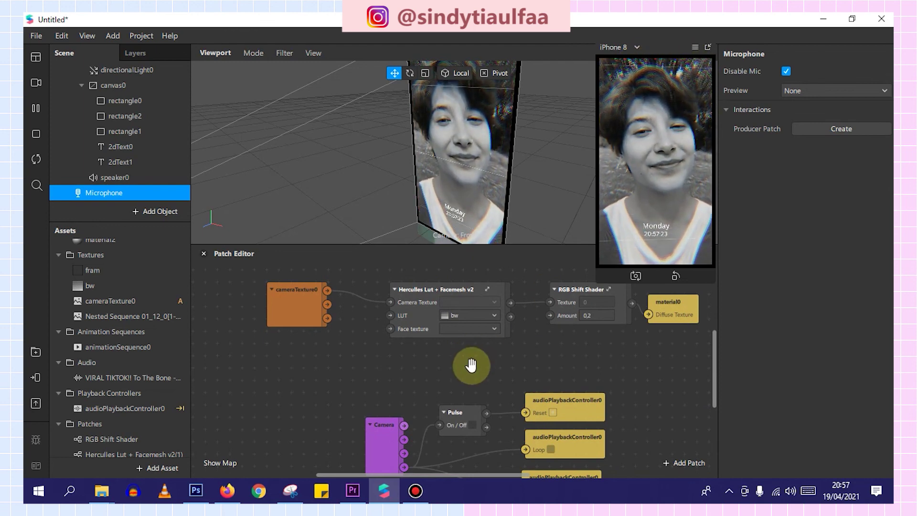
{"action": "scroll", "coordinate": [467, 363], "scroll_direction": "up", "scroll_amount": 5}
{"action": "scroll", "coordinate": [467, 363], "scroll_direction": "up", "scroll_amount": 2}
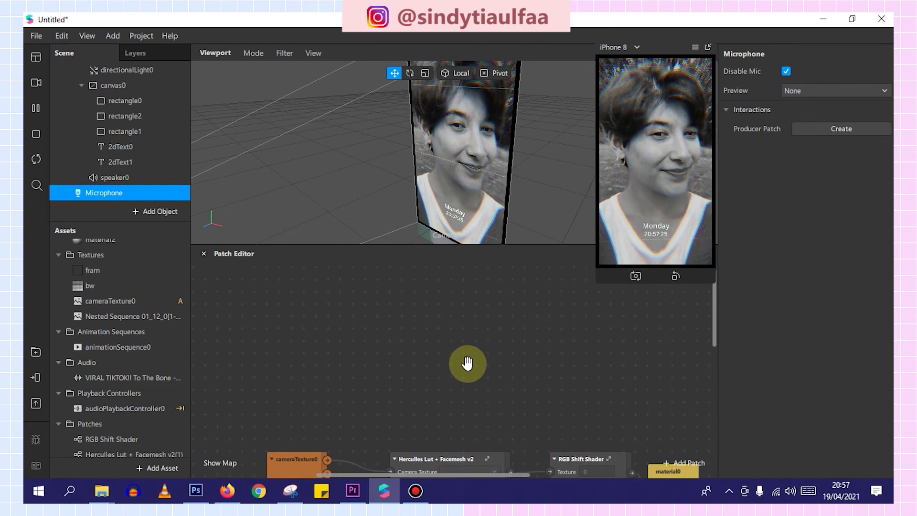